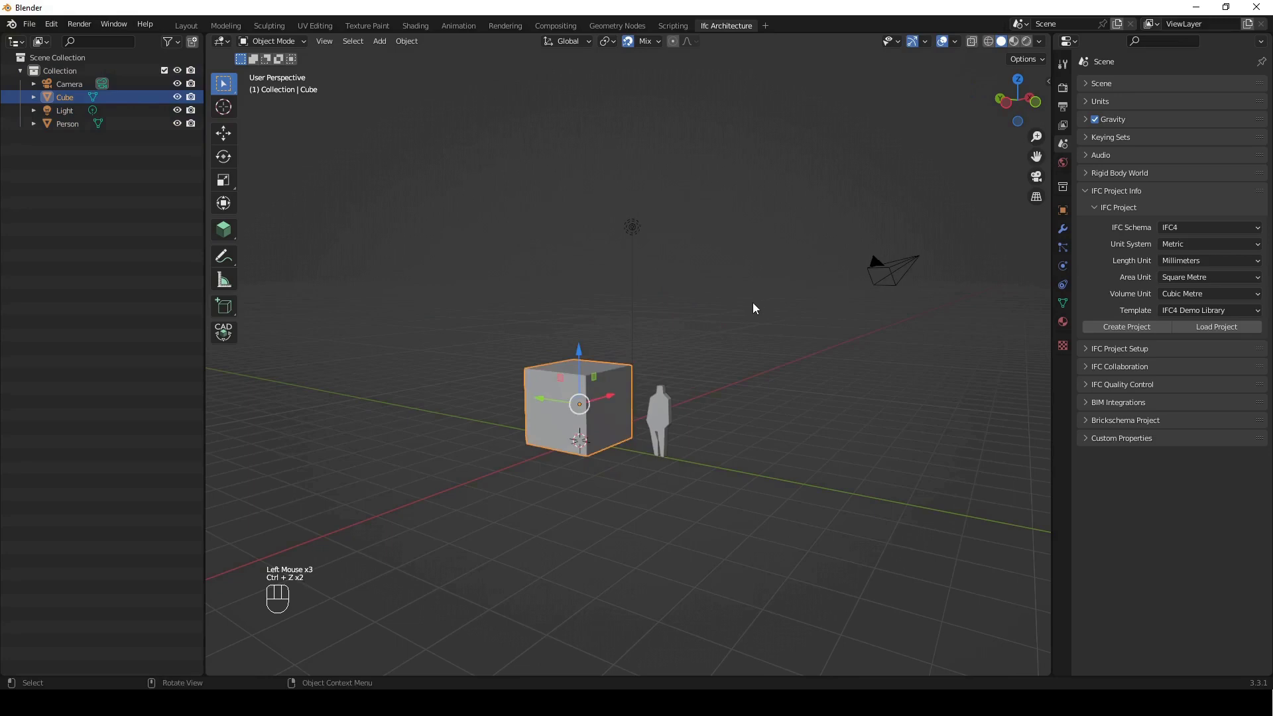
Close the asset browser area and delete all objects in the default scene
{"action": "left_click", "coordinate": [424, 494]}
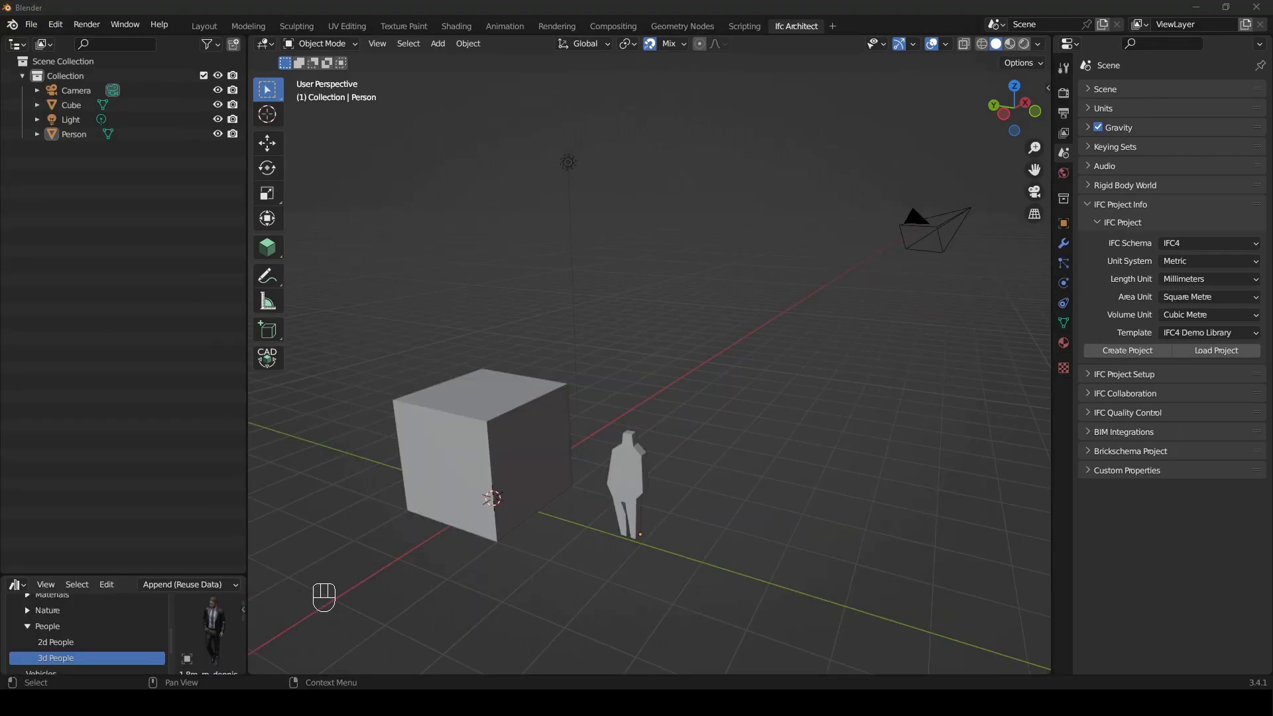
{"action": "left_click", "coordinate": [237, 492]}
{"action": "left_click_drag", "start_coordinate": [244, 573], "coordinate": [141, 431]}
{"action": "key", "text": "a"}
{"action": "key", "text": "x"}
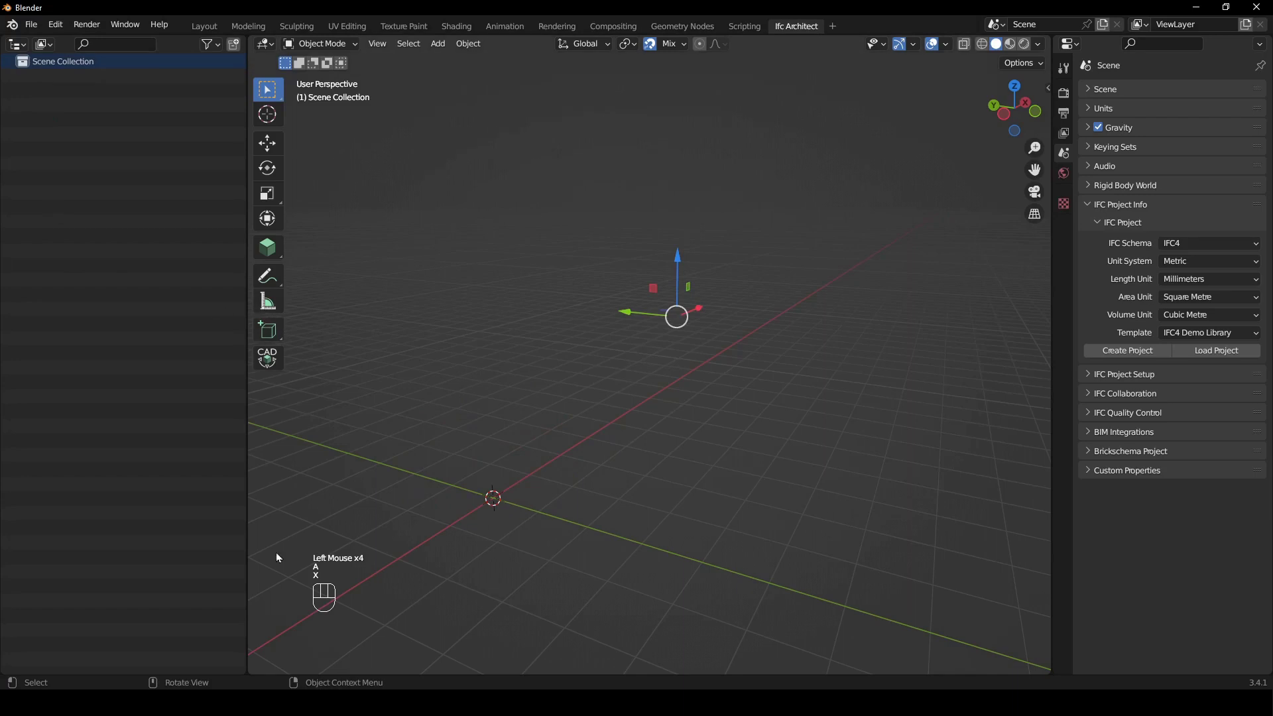
Close the outliner area and widen the properties editor to make its fields easier to read
{"action": "left_click_drag", "start_coordinate": [245, 673], "coordinate": [159, 596]}
{"action": "left_click", "coordinate": [832, 457]}
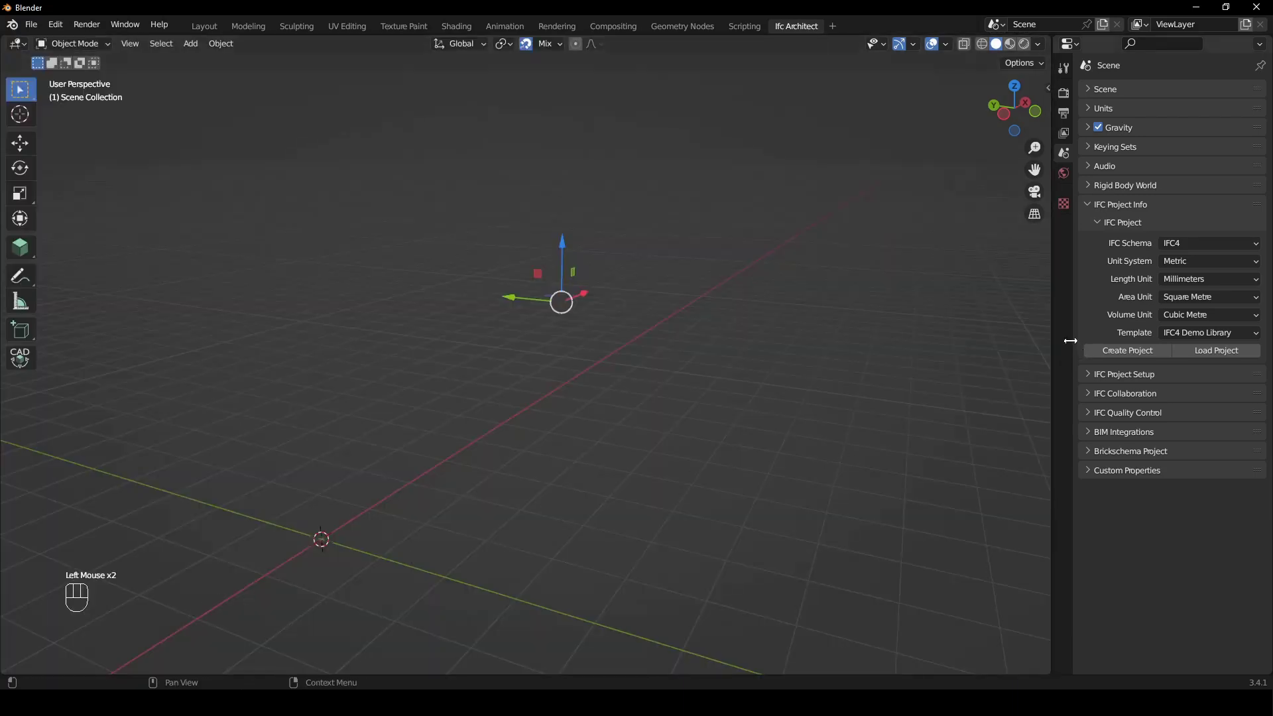
{"action": "left_click", "coordinate": [1051, 339]}
{"action": "left_click_drag", "start_coordinate": [1051, 337], "coordinate": [881, 350]}
Load the IFC project "Detail file for Lineweights.ifc" from the bookmarked Ifc file folder
{"action": "left_click", "coordinate": [1149, 351]}
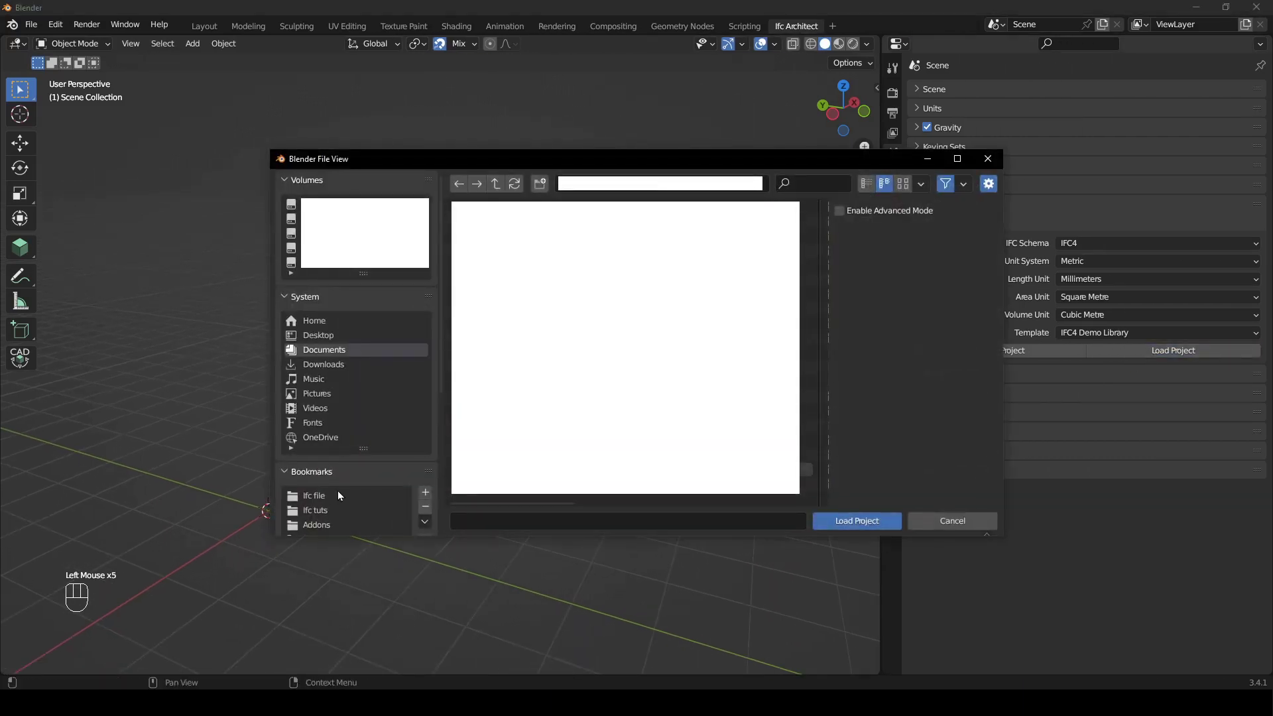
{"action": "left_click", "coordinate": [338, 495]}
{"action": "left_click", "coordinate": [590, 221]}
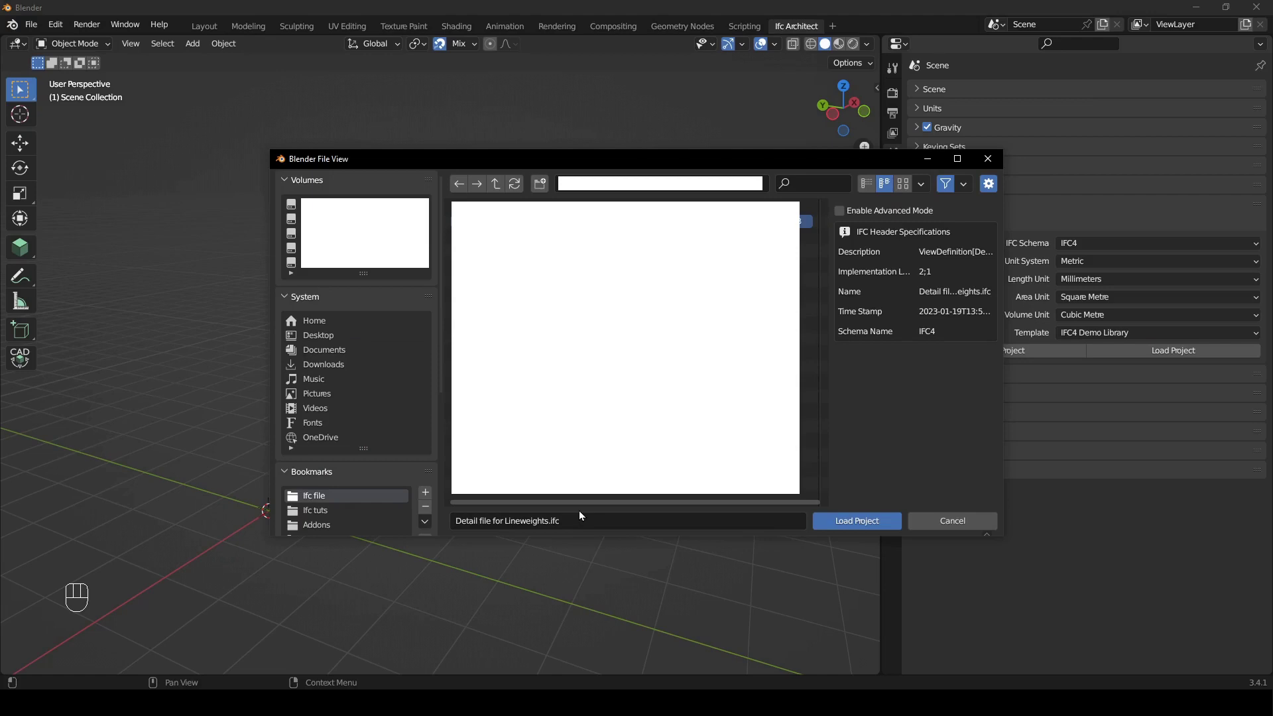
{"action": "left_click", "coordinate": [873, 524]}
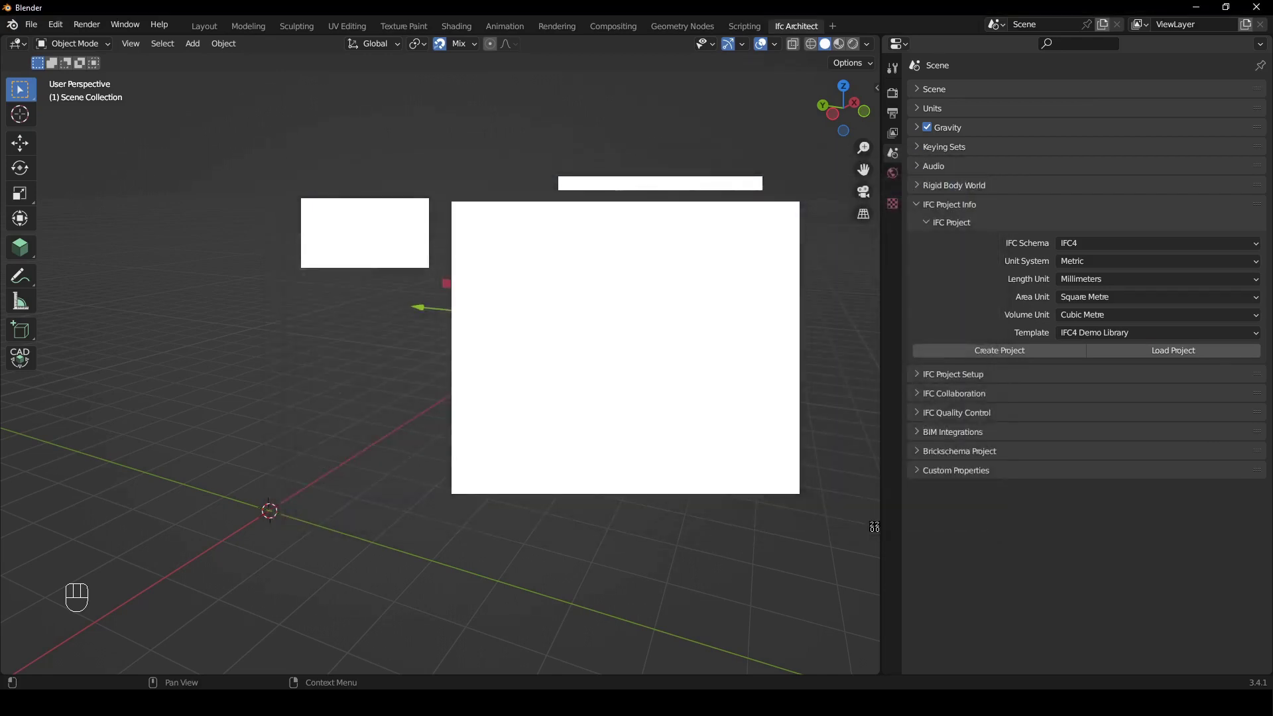
Load the project's drawings list in BIM Documentation and activate the MY STOREY PLAN drawing view
{"action": "middle_click_drag", "start_coordinate": [359, 339], "coordinate": [479, 324], "text": "shift"}
{"action": "scroll", "coordinate": [473, 339], "scroll_direction": "down", "scroll_amount": 2}
{"action": "key", "text": "n"}
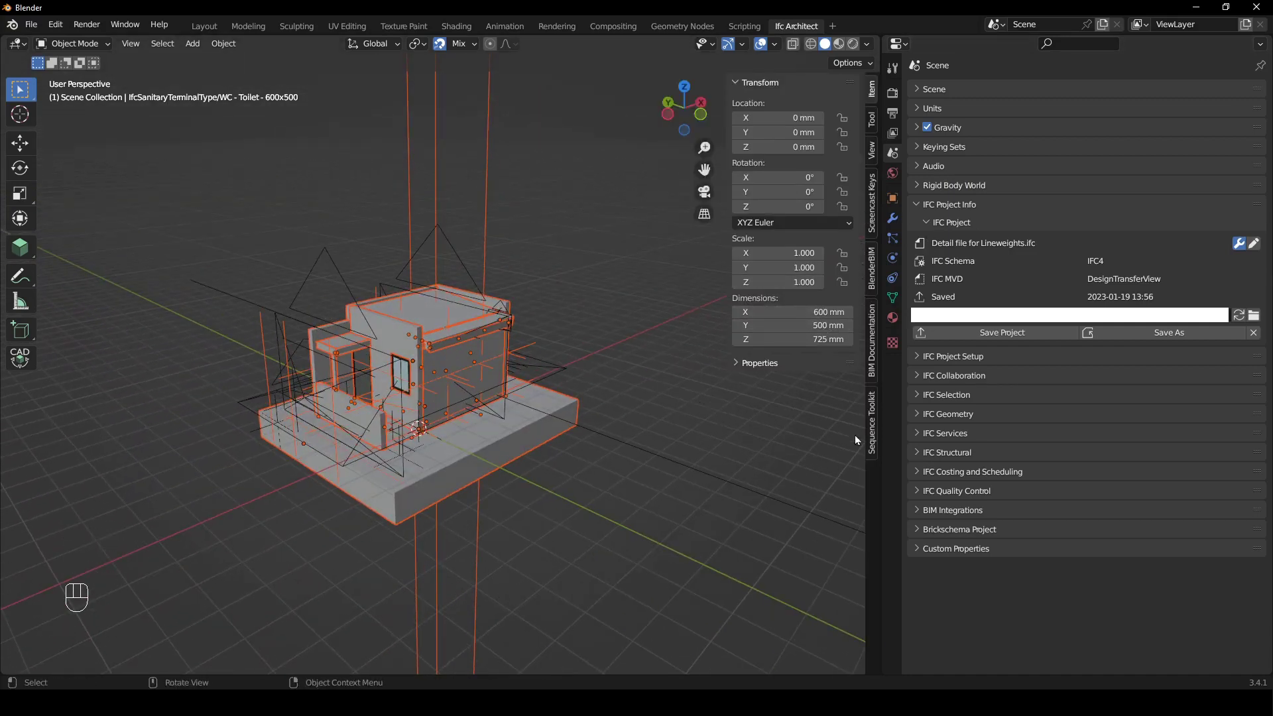
{"action": "left_click", "coordinate": [873, 371]}
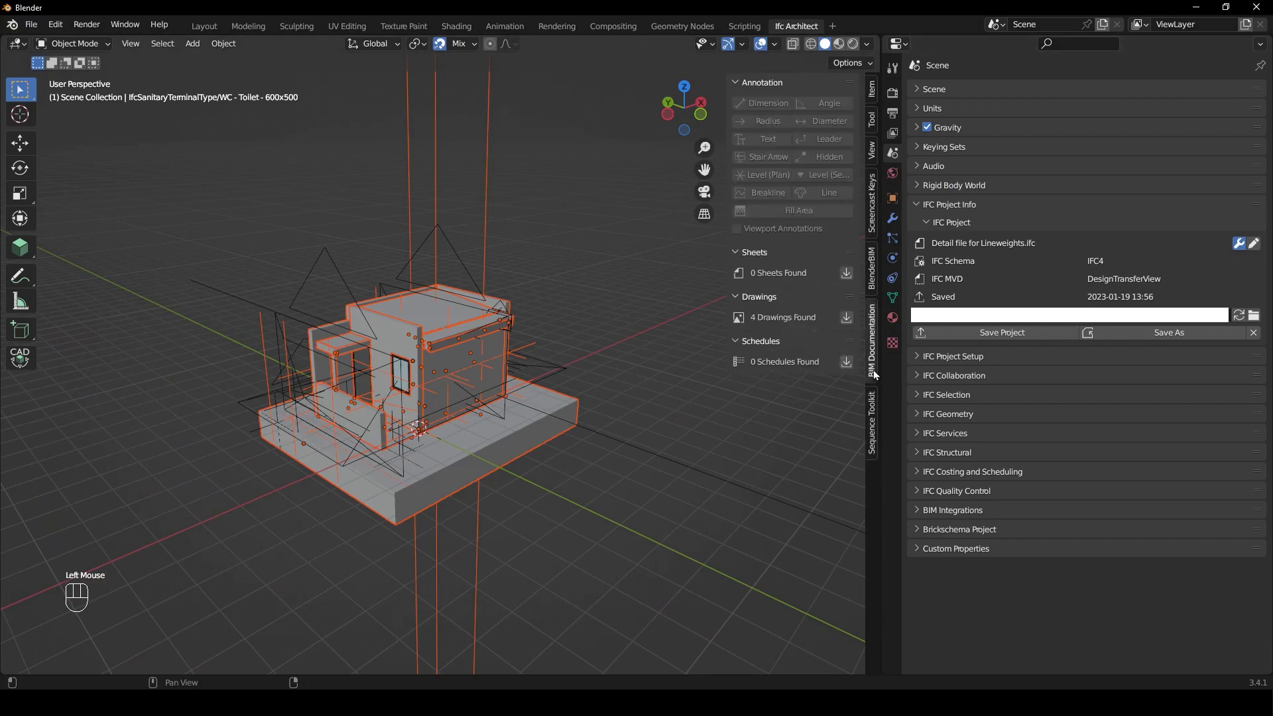
{"action": "left_click", "coordinate": [847, 320]}
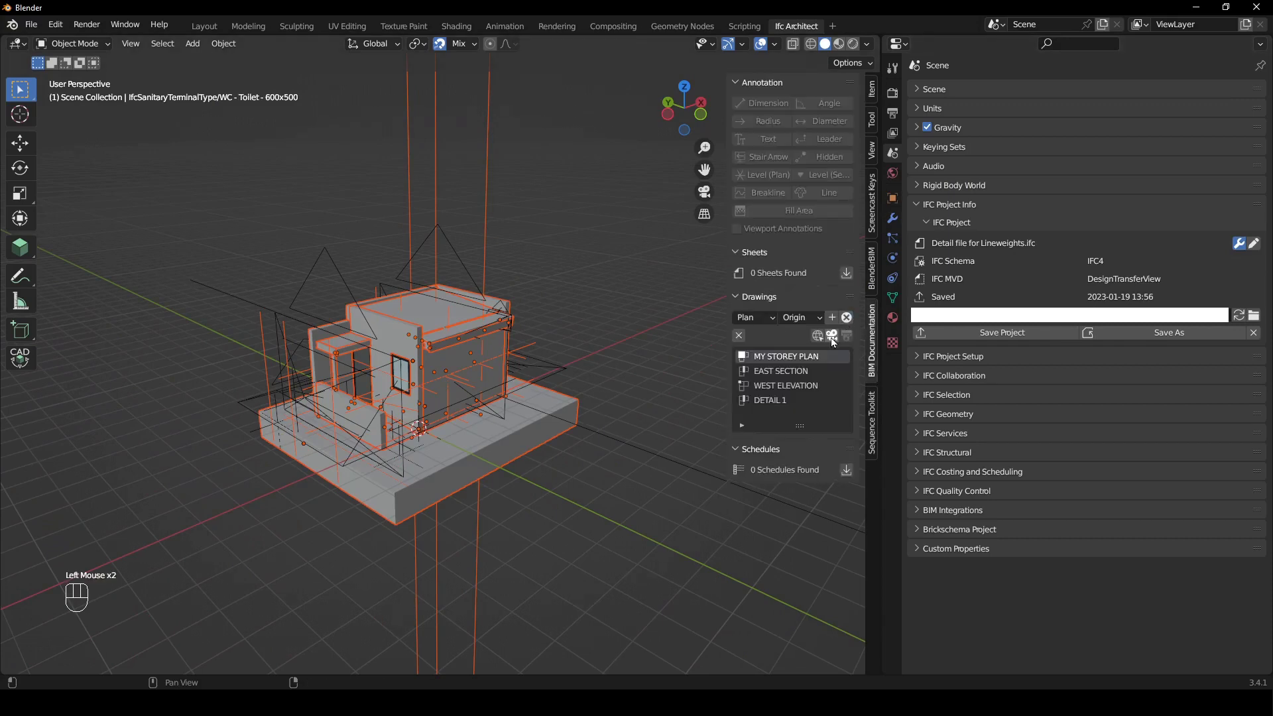
{"action": "left_click", "coordinate": [832, 337]}
{"action": "middle_click_drag", "start_coordinate": [548, 375], "coordinate": [468, 422], "text": "shift"}
{"action": "left_click", "coordinate": [642, 340]}
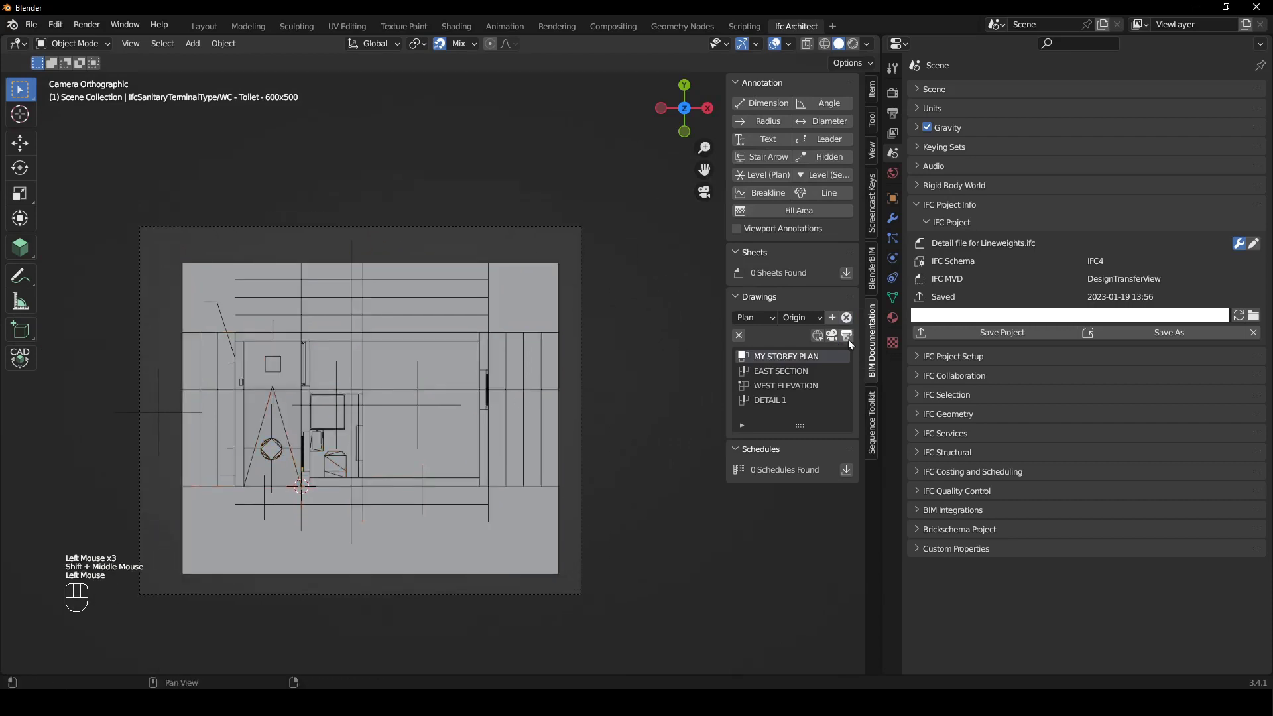
Turn on Viewport Annotations for the storey plan
{"action": "left_click", "coordinate": [736, 229]}
{"action": "mouse_move", "coordinate": [447, 390]}
{"action": "middle_mouse_down", "text": "shift"}
{"action": "mouse_move", "coordinate": [448, 370]}
{"action": "mouse_move", "coordinate": [482, 380]}
{"action": "mouse_move", "coordinate": [465, 396]}
{"action": "middle_mouse_up", "text": "shift"}
{"action": "scroll", "coordinate": [448, 370], "scroll_direction": "up", "scroll_amount": 3}
{"action": "scroll", "coordinate": [448, 370], "scroll_direction": "down", "scroll_amount": 2}
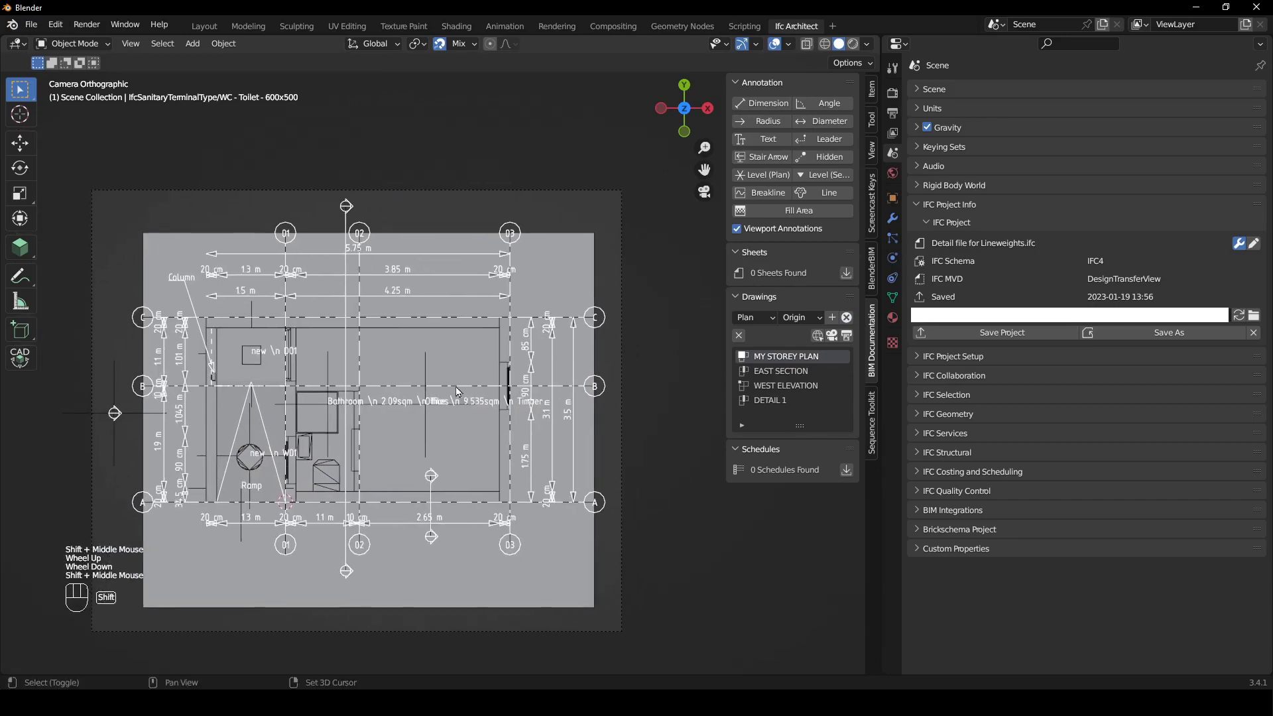
Generate the MY STOREY PLAN drawing and, back in Blender, collapse the IFC Project section
{"action": "left_click", "coordinate": [848, 337]}
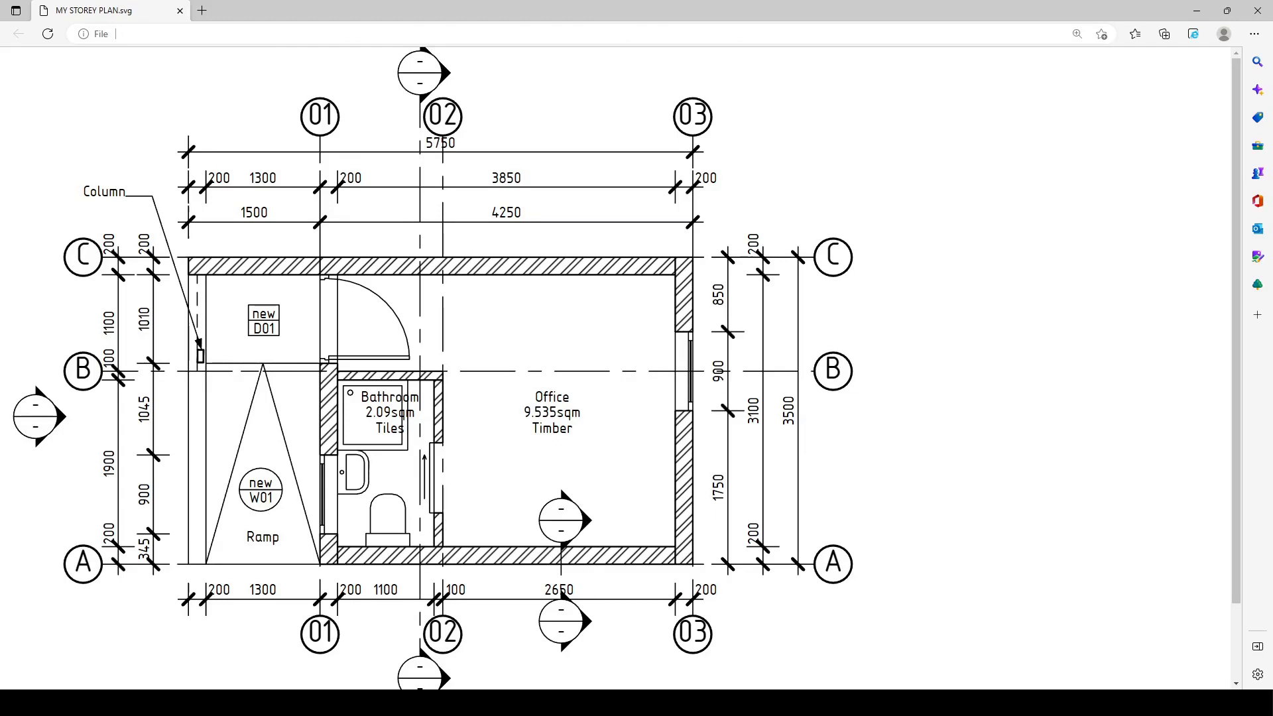
{"action": "key", "text": "alt+Tab"}
{"action": "left_click", "coordinate": [836, 541]}
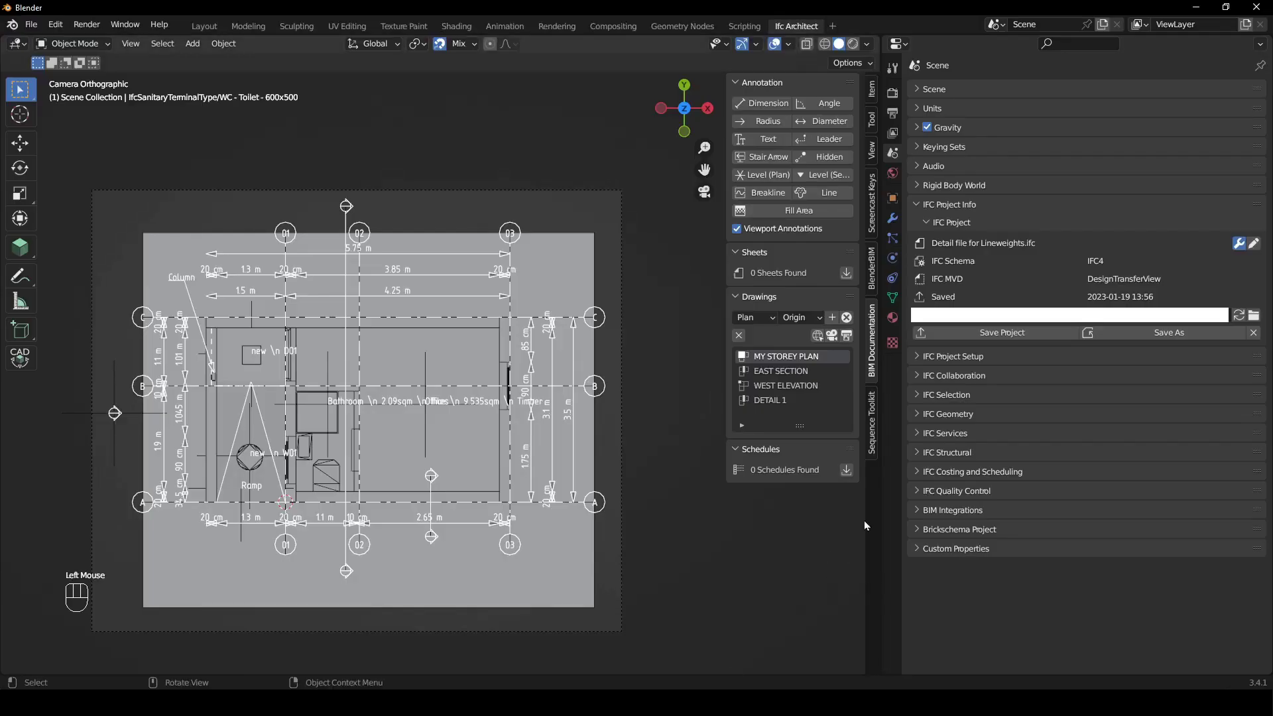
{"action": "left_click", "coordinate": [929, 223]}
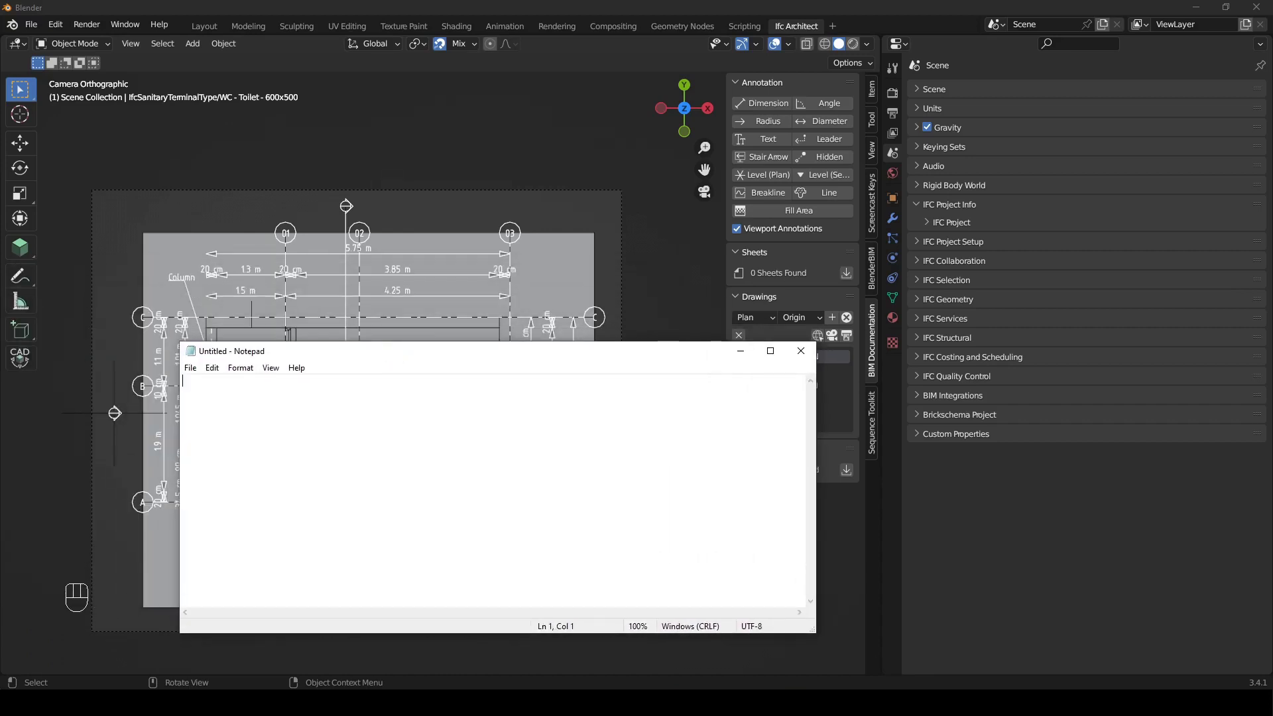
In Notepad, enter the path C:\Users\YOUR-USER\AppData\Roaming\Blender Foundation\Blender\3.4\scripts\addons\blenderbim\bim\data\styles and highlight its parts
{"action": "left_click", "coordinate": [252, 405]}
{"action": "type", "text": "C:\\Users\\YOUR-USER\\AppData\\Roaming\\Blender Foundation\\Blender\\3.4\\scripts\\addons\\blenderbim\\bim\\data\\styles"}
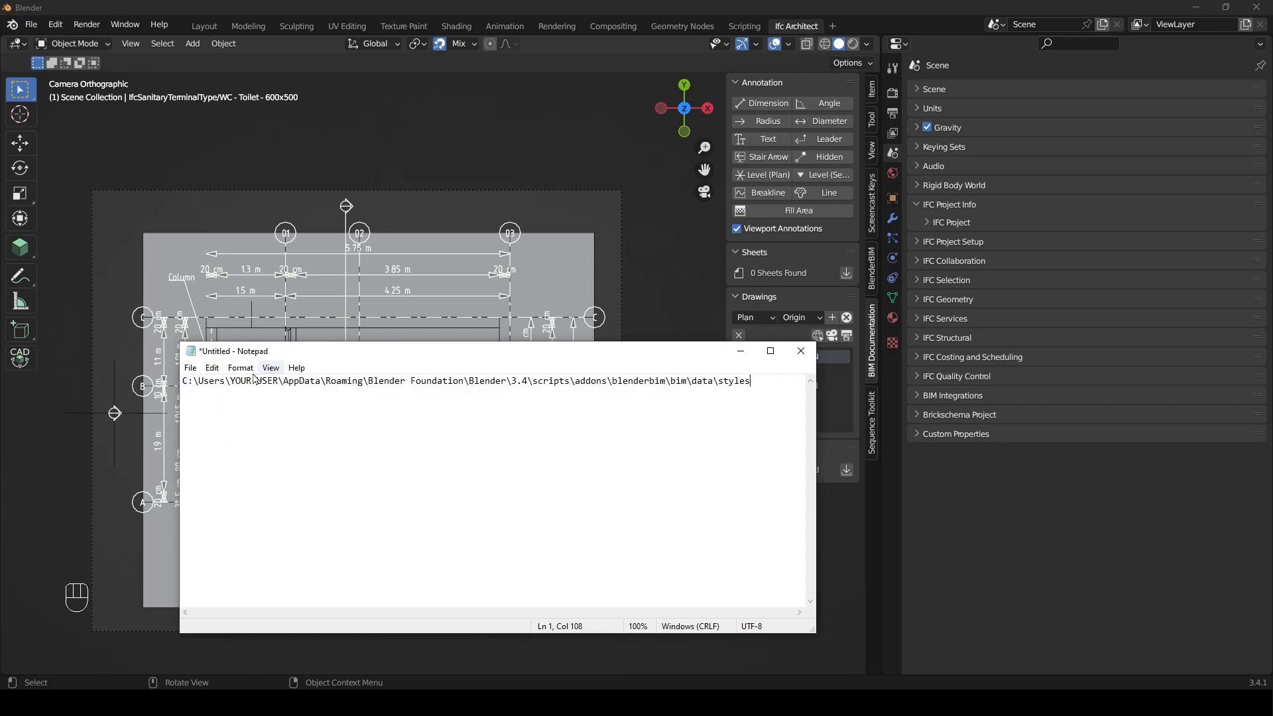
{"action": "left_click_drag", "start_coordinate": [185, 385], "coordinate": [278, 384]}
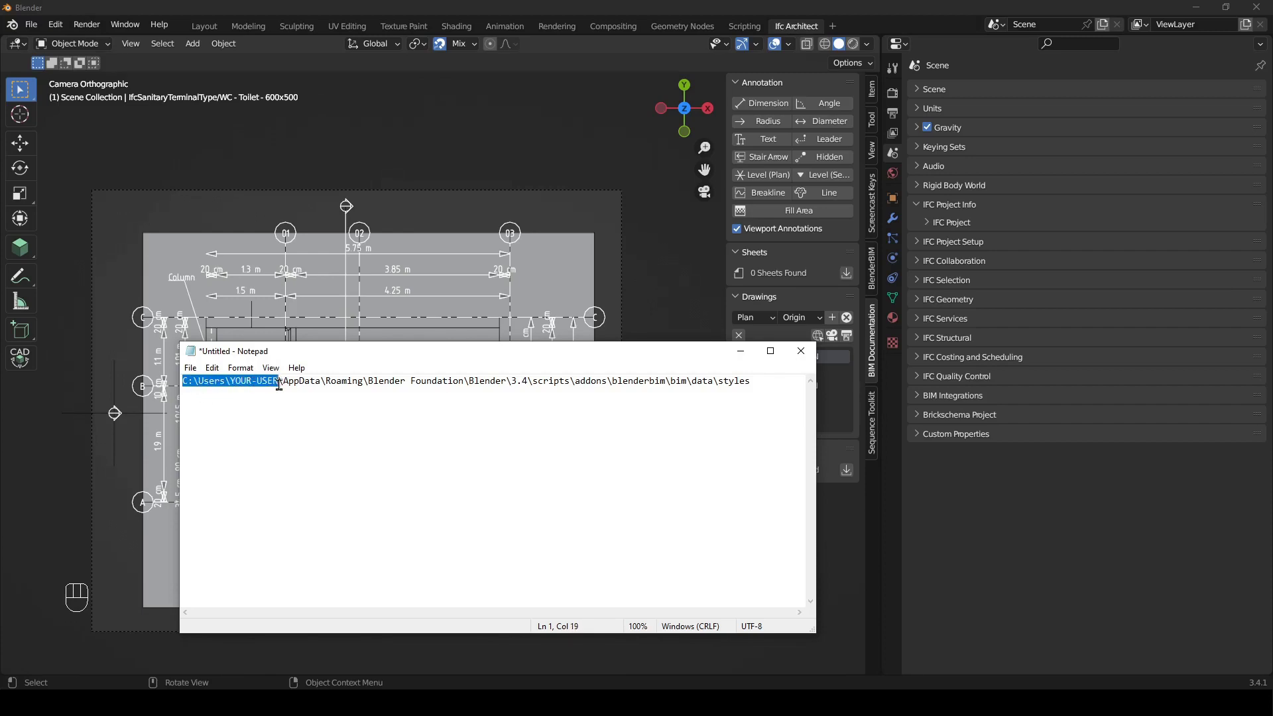
{"action": "left_click", "coordinate": [187, 384]}
{"action": "left_click_drag", "start_coordinate": [186, 384], "coordinate": [565, 385]}
{"action": "left_click", "coordinate": [531, 385]}
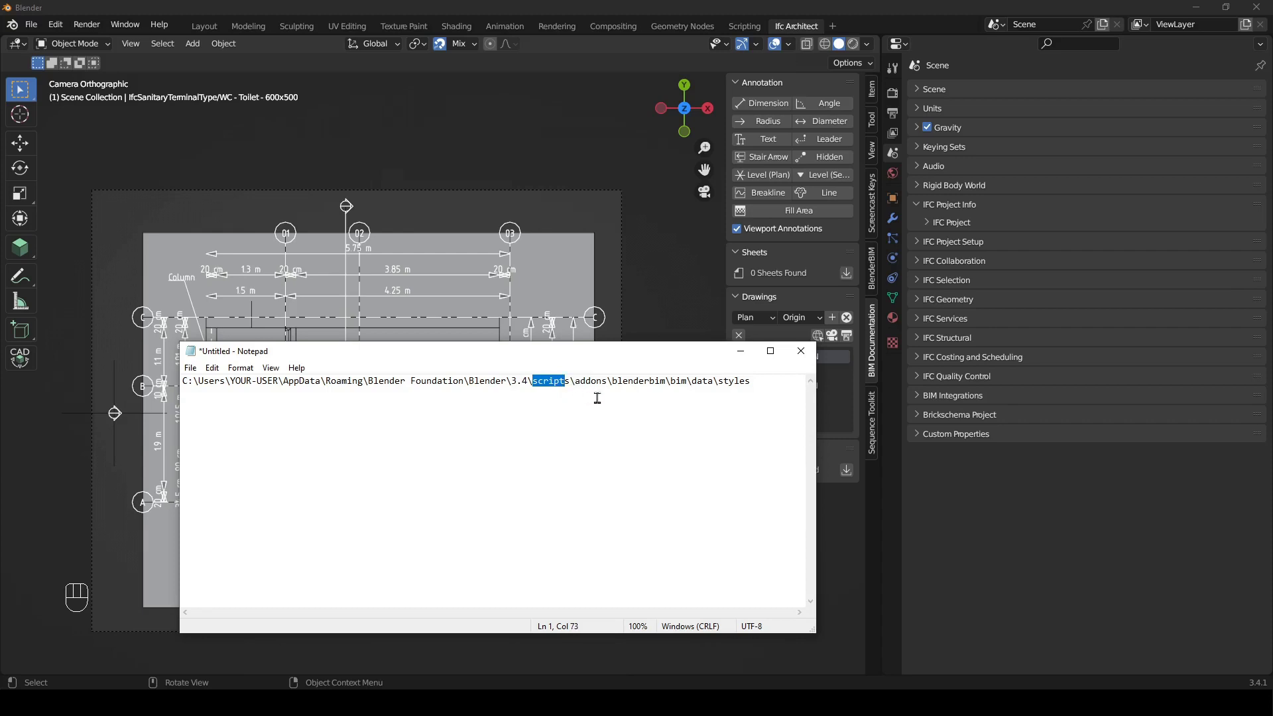
{"action": "left_click", "coordinate": [759, 384]}
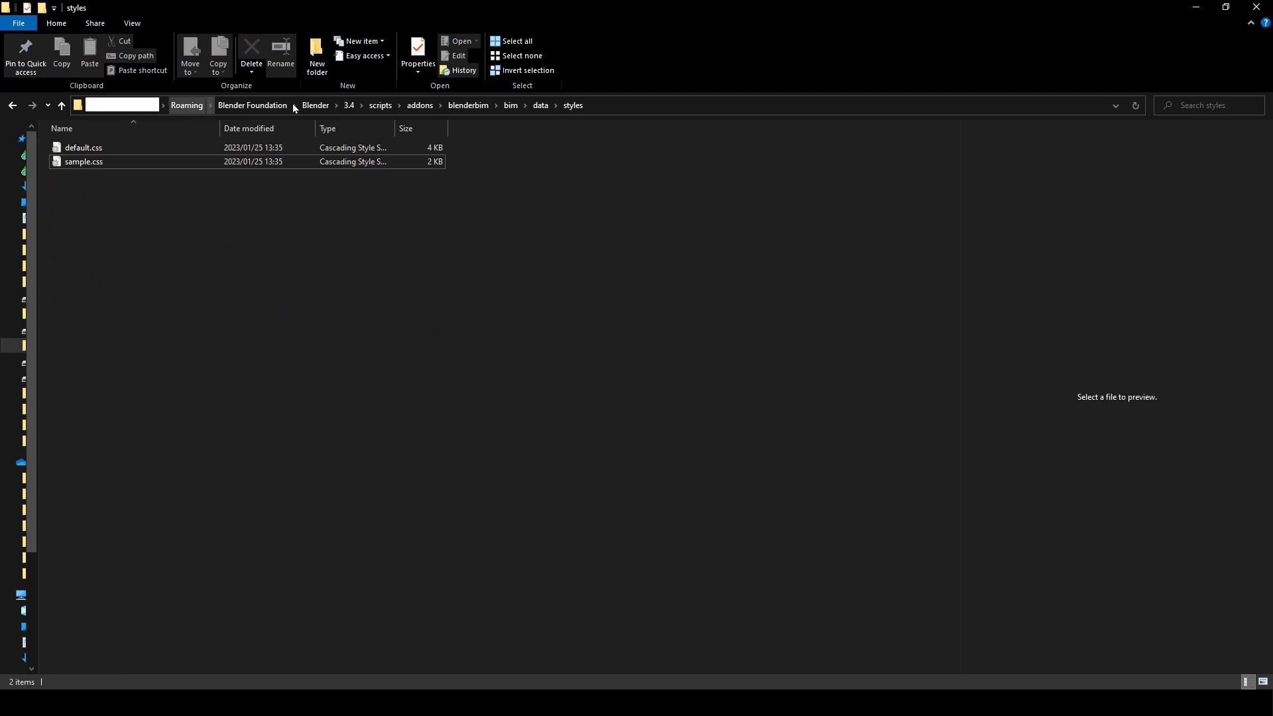
In File Explorer, preview the contents of sample.css and default.css in the BlenderBIM styles folder
{"action": "left_click", "coordinate": [125, 144]}
{"action": "left_click", "coordinate": [133, 165]}
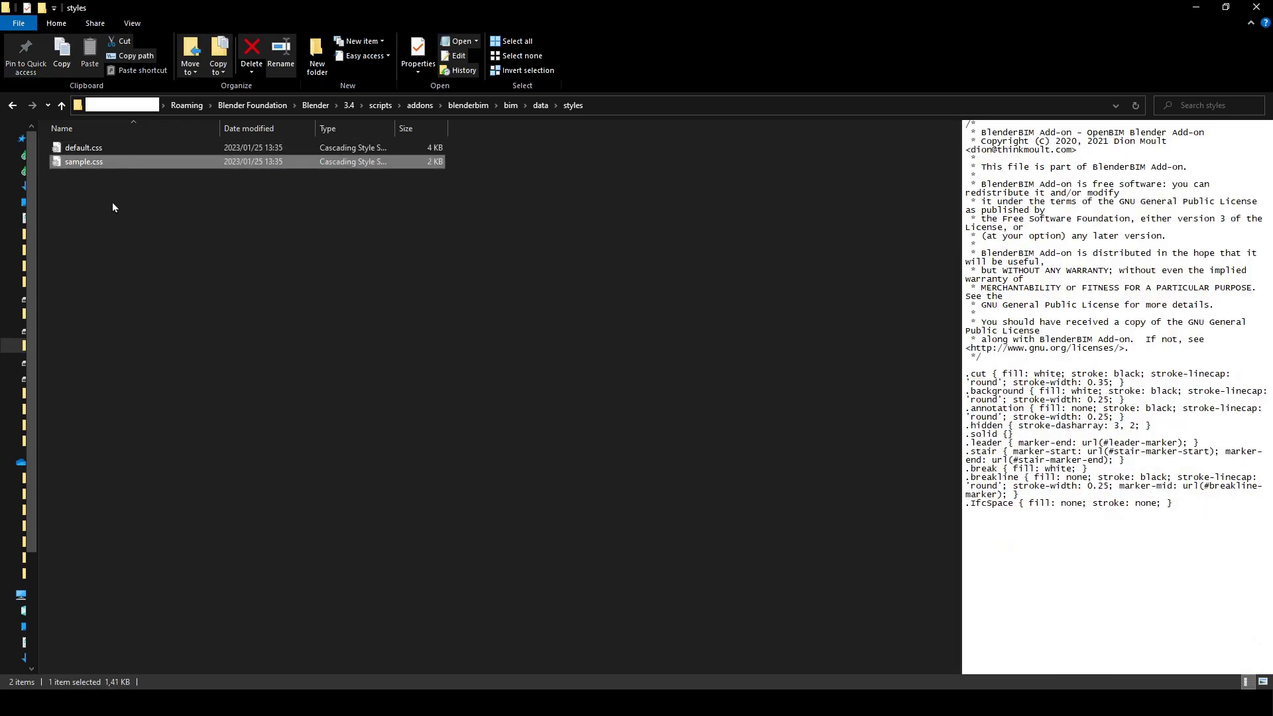
{"action": "left_click", "coordinate": [106, 190]}
{"action": "left_click", "coordinate": [89, 148]}
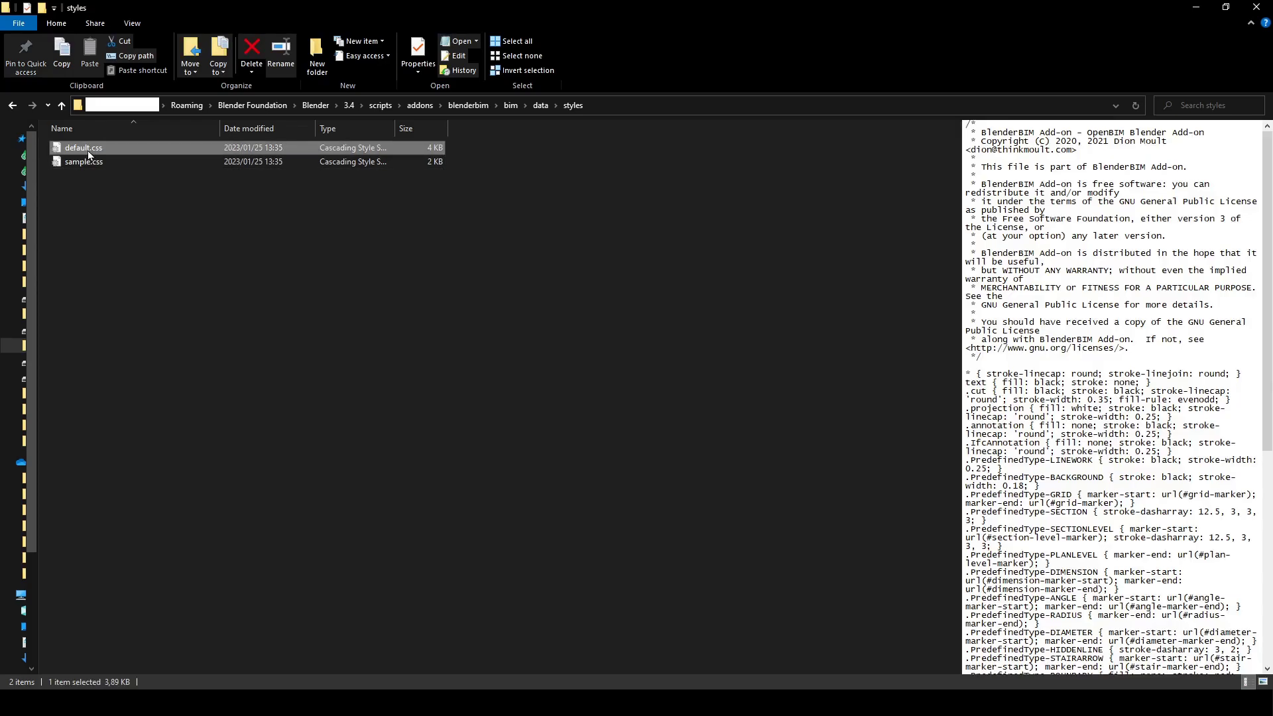
{"action": "scroll", "coordinate": [1037, 440], "scroll_direction": "down", "scroll_amount": 12}
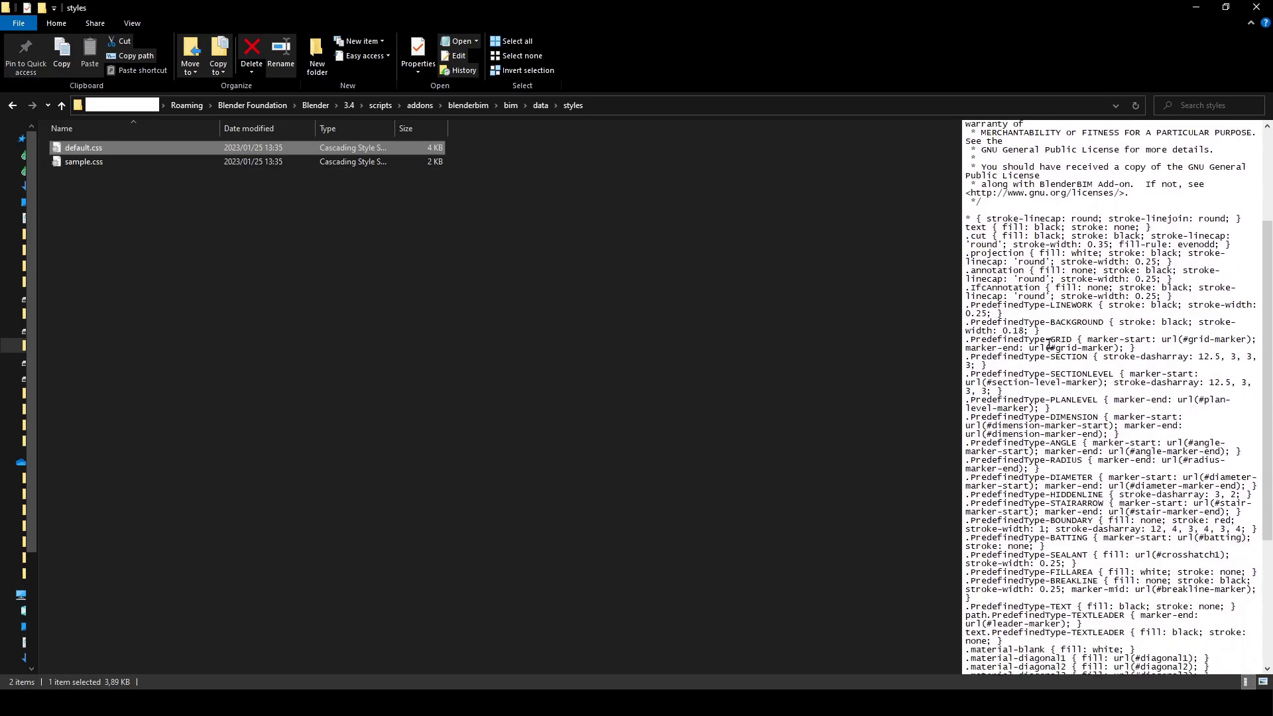
{"action": "left_click", "coordinate": [126, 172]}
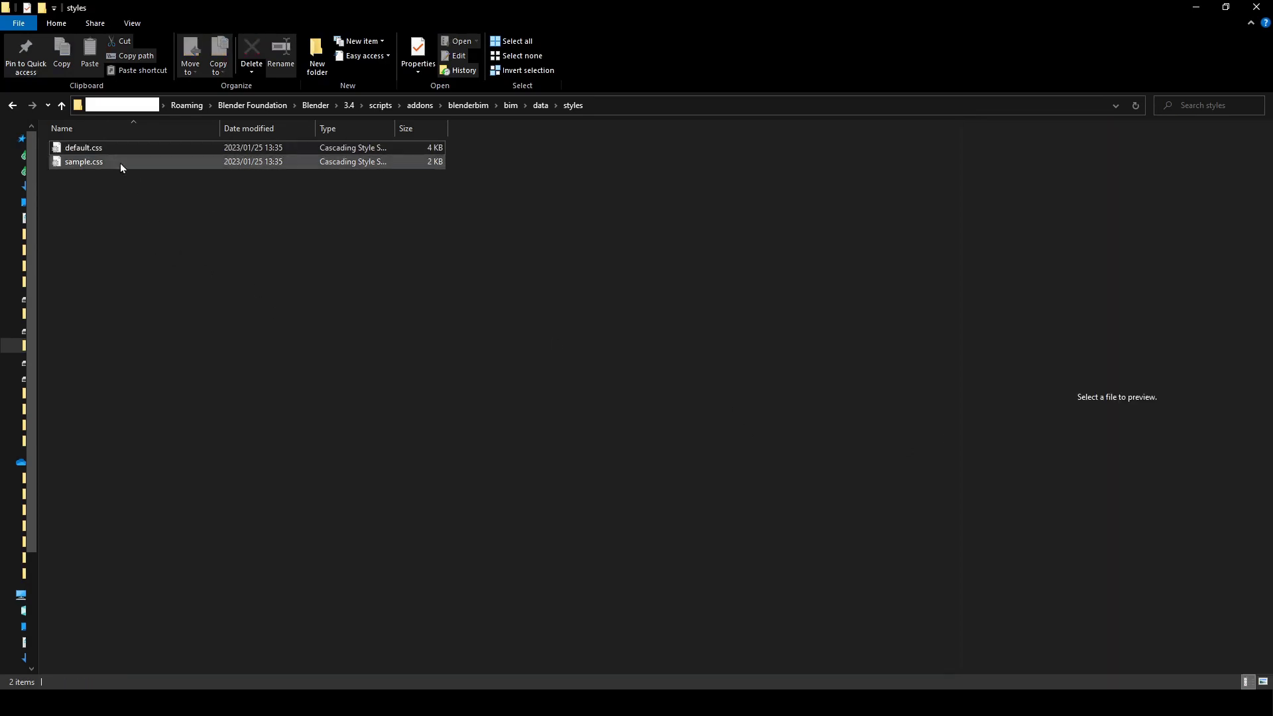
Copy default.css from the styles folder into the project's Ifc file folder
{"action": "left_click", "coordinate": [114, 150]}
{"action": "right_click", "coordinate": [117, 153]}
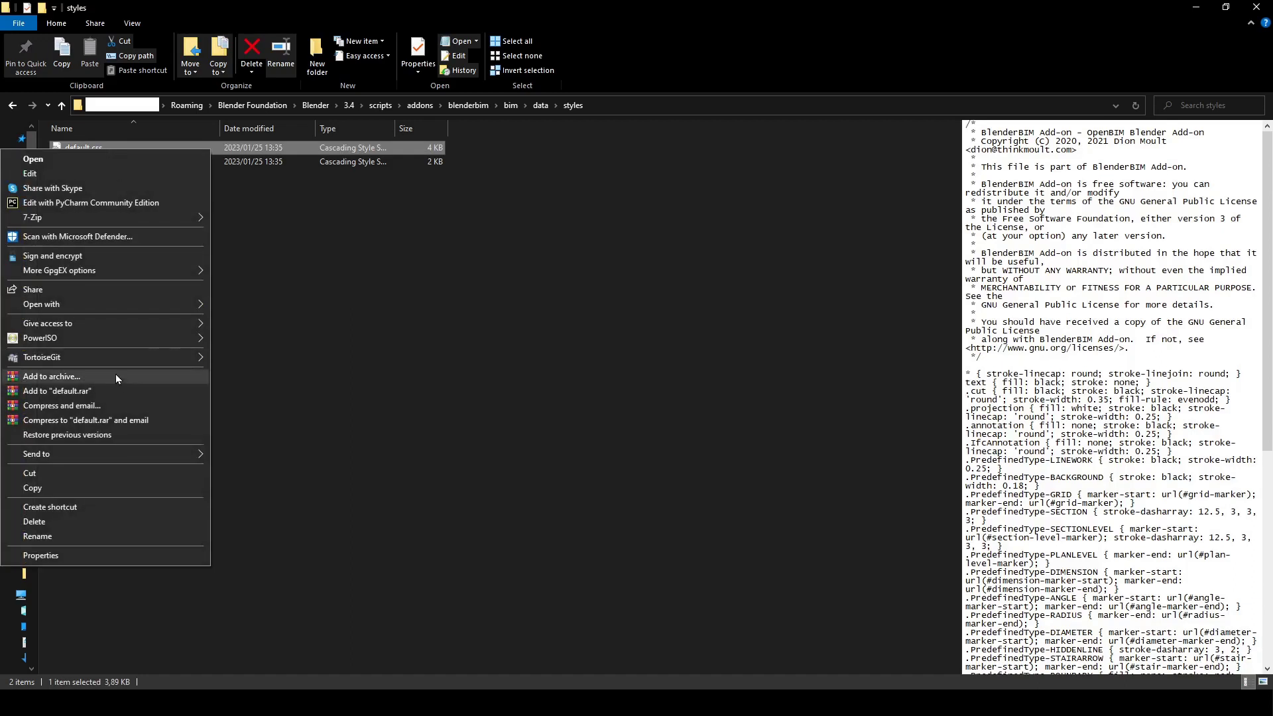
{"action": "left_click", "coordinate": [105, 488]}
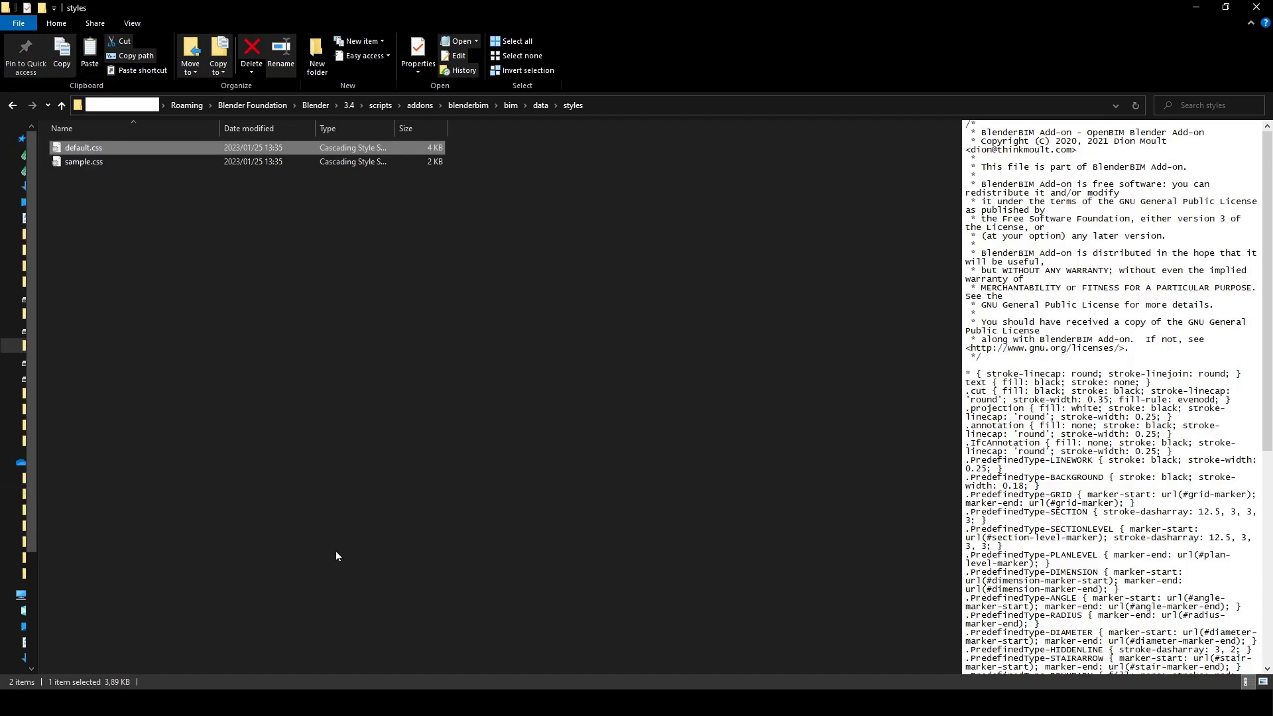
{"action": "left_click", "coordinate": [336, 556]}
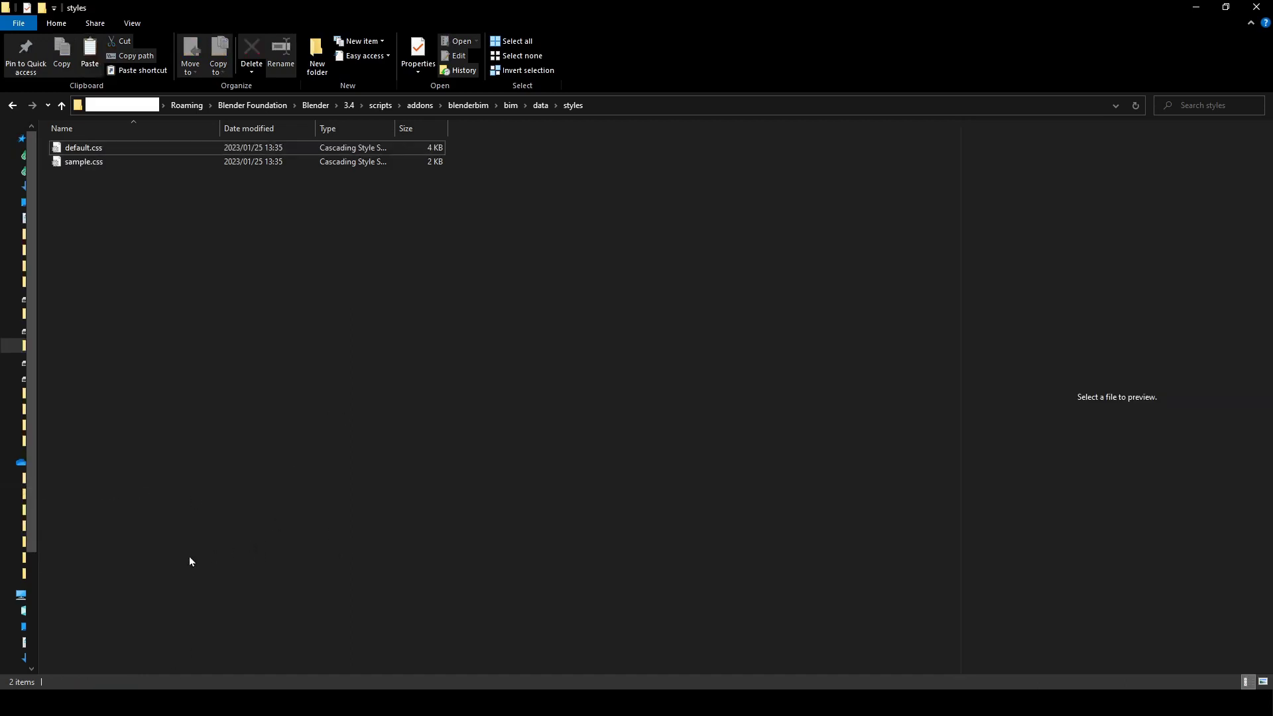
{"action": "left_click", "coordinate": [214, 703]}
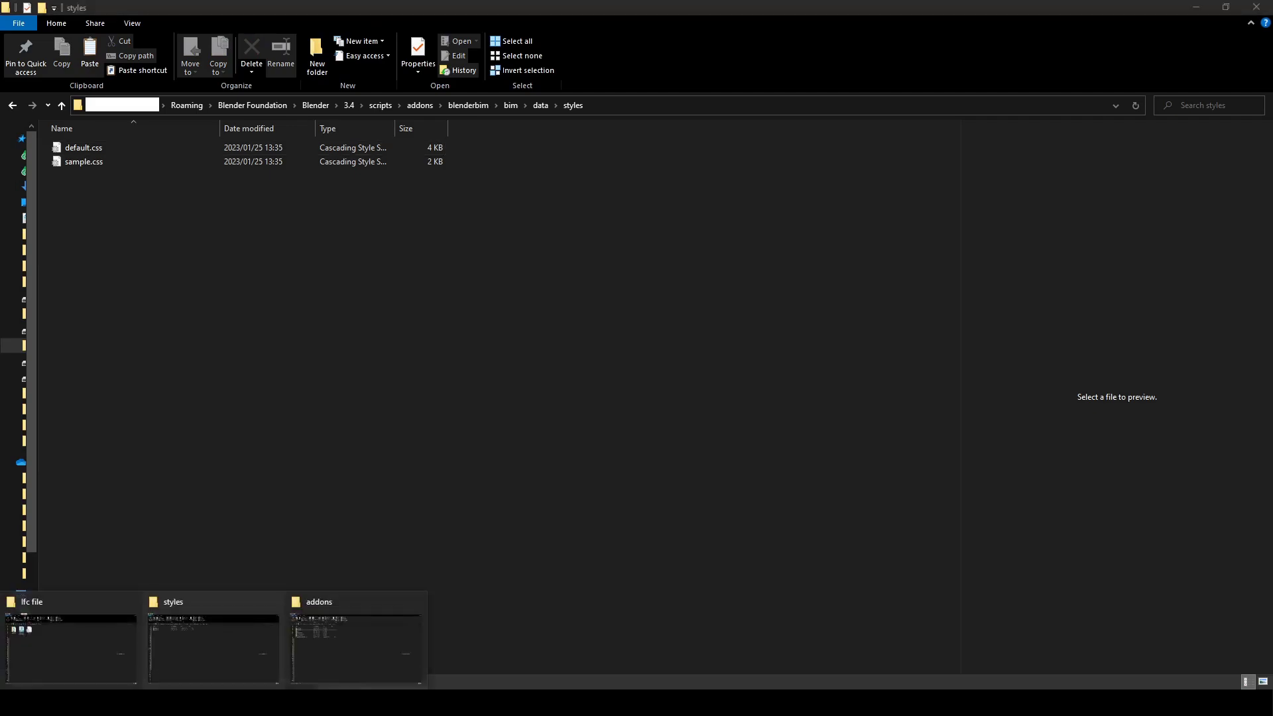
{"action": "left_click", "coordinate": [73, 653]}
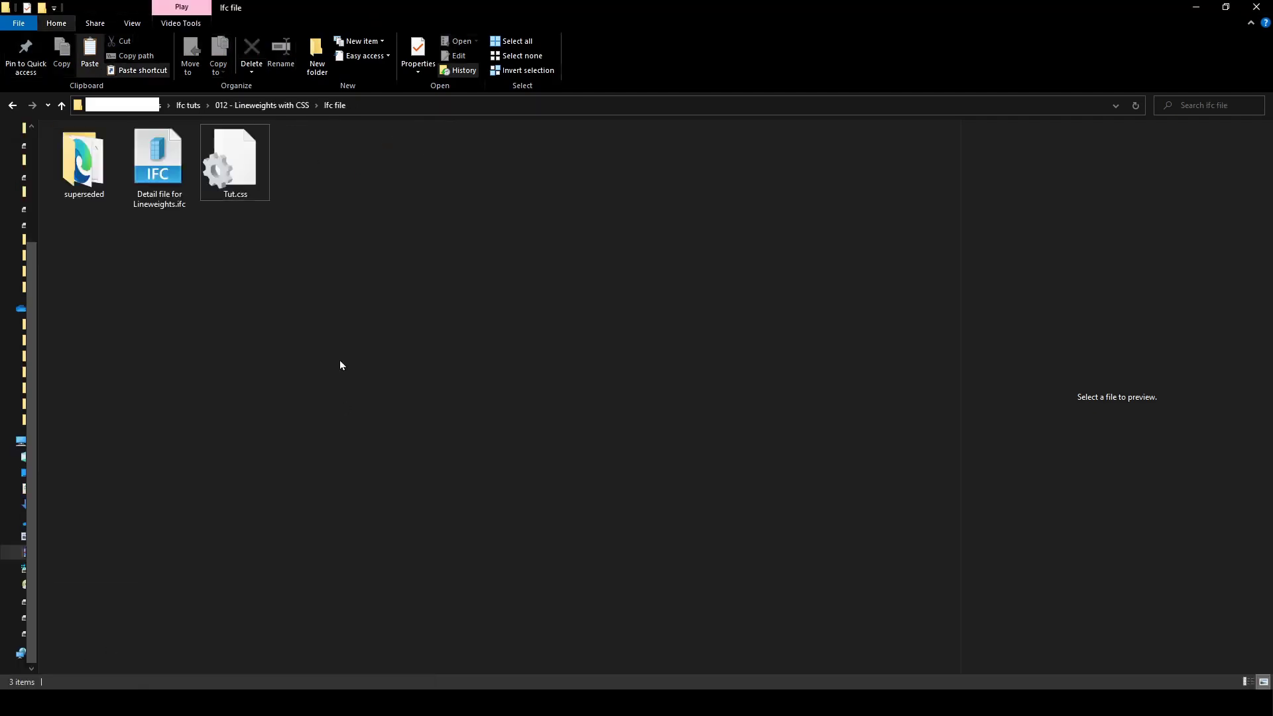
{"action": "right_click", "coordinate": [340, 360]}
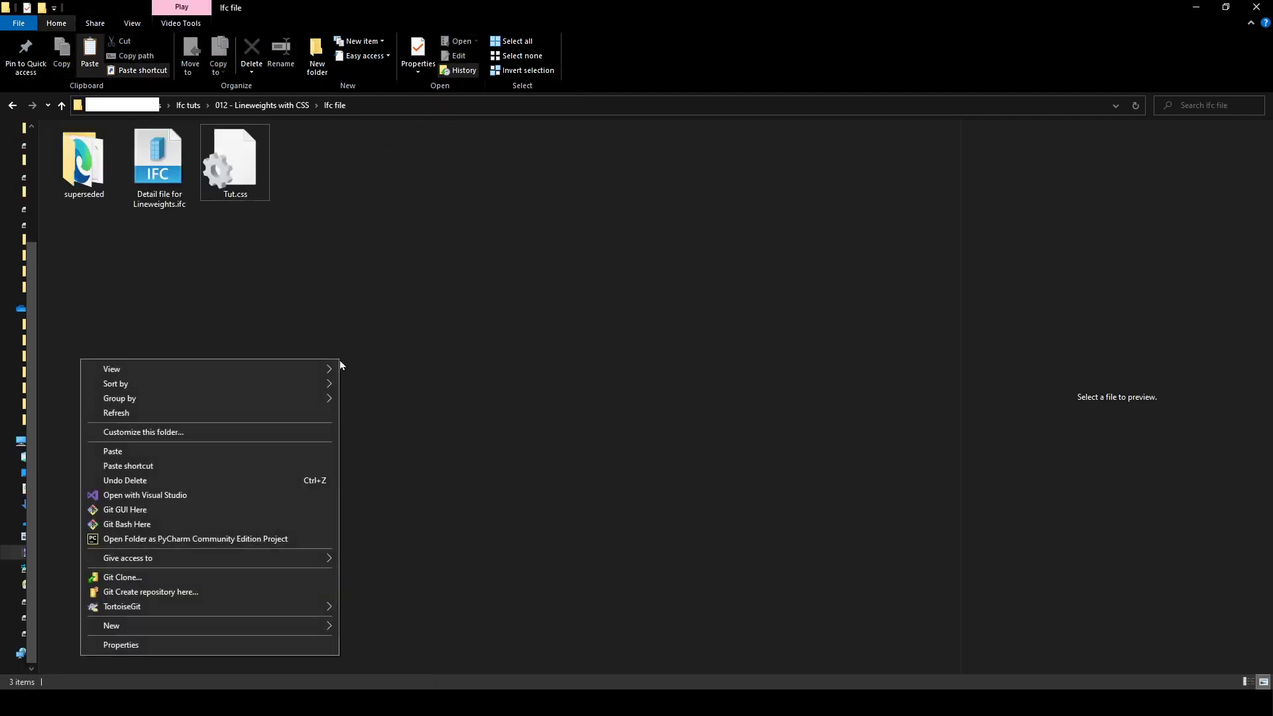
{"action": "left_click", "coordinate": [140, 453]}
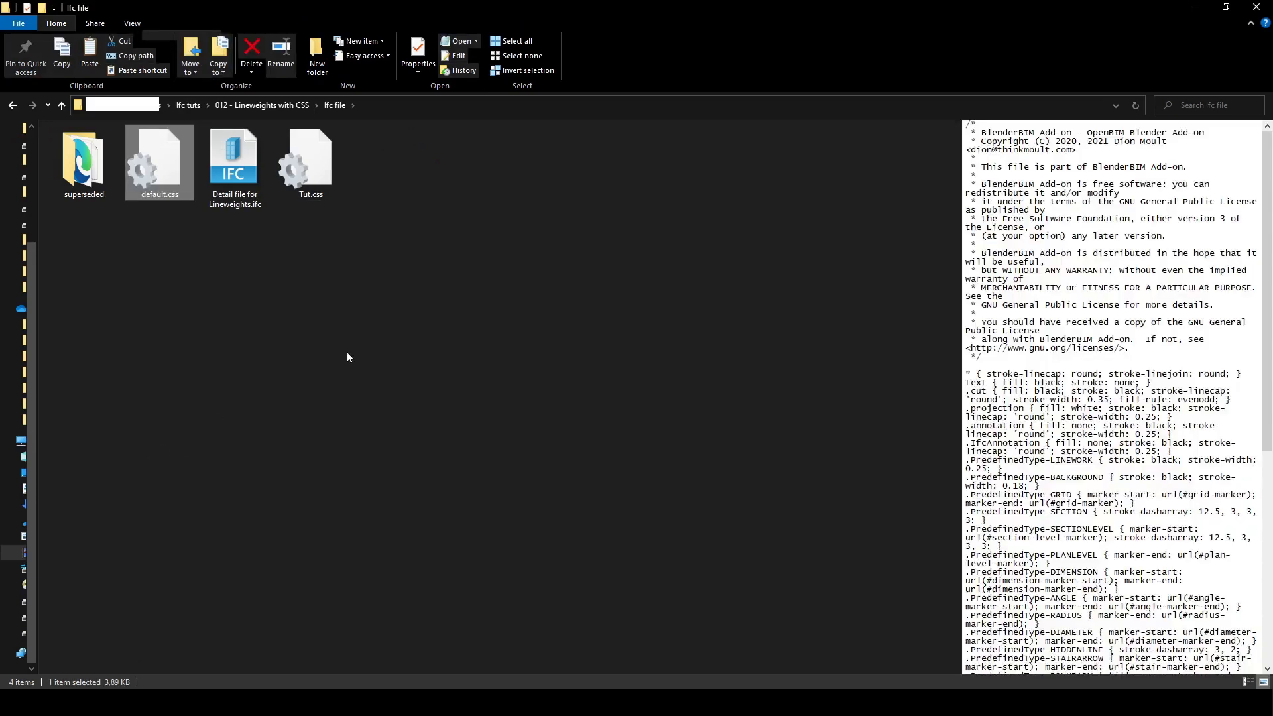
Delete the existing Tut.css from the Ifc file folder
{"action": "left_click", "coordinate": [346, 345]}
{"action": "left_click", "coordinate": [320, 199]}
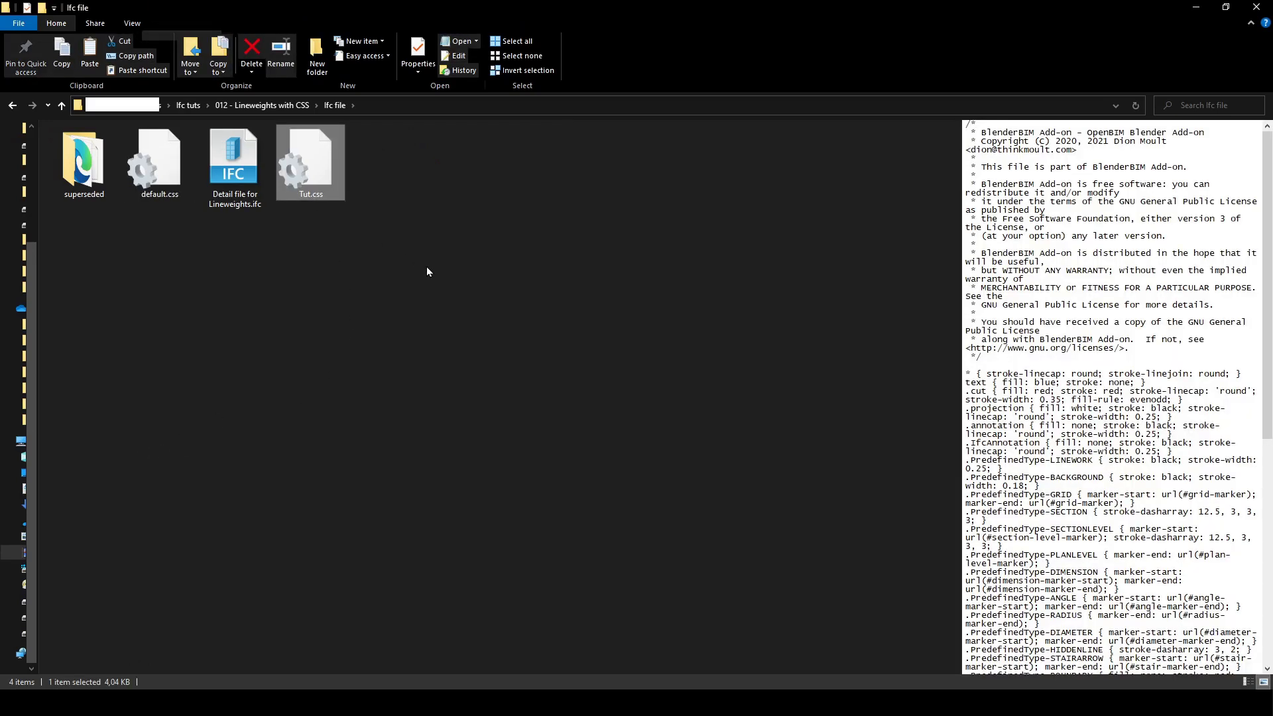
{"action": "key", "text": "Delete"}
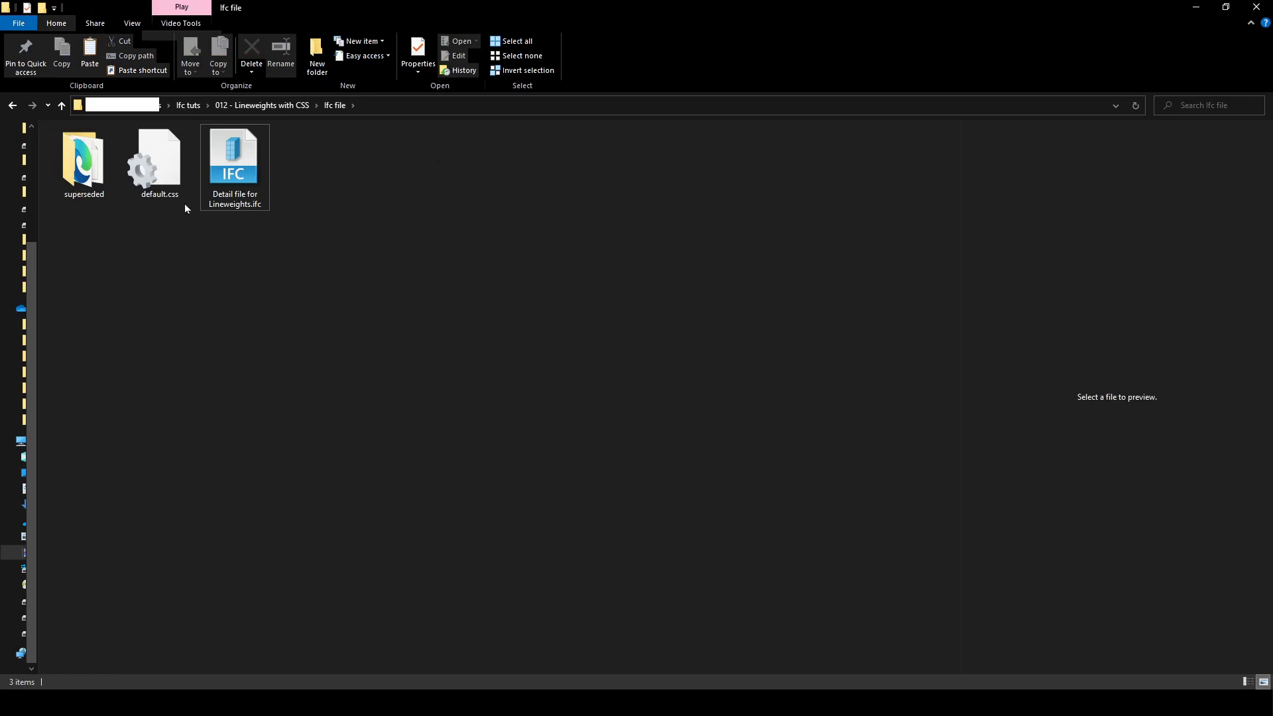
Rename the copied default.css as Tut.css
{"action": "left_click", "coordinate": [176, 179]}
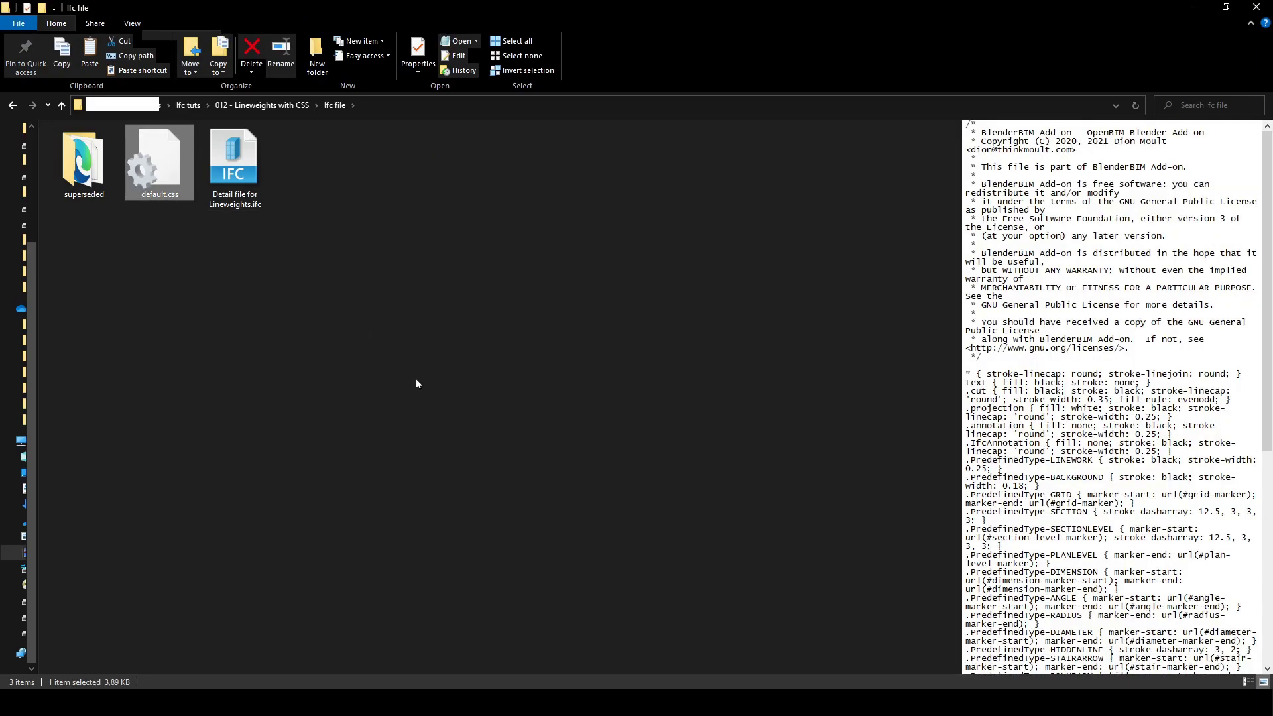
{"action": "key", "text": "F2"}
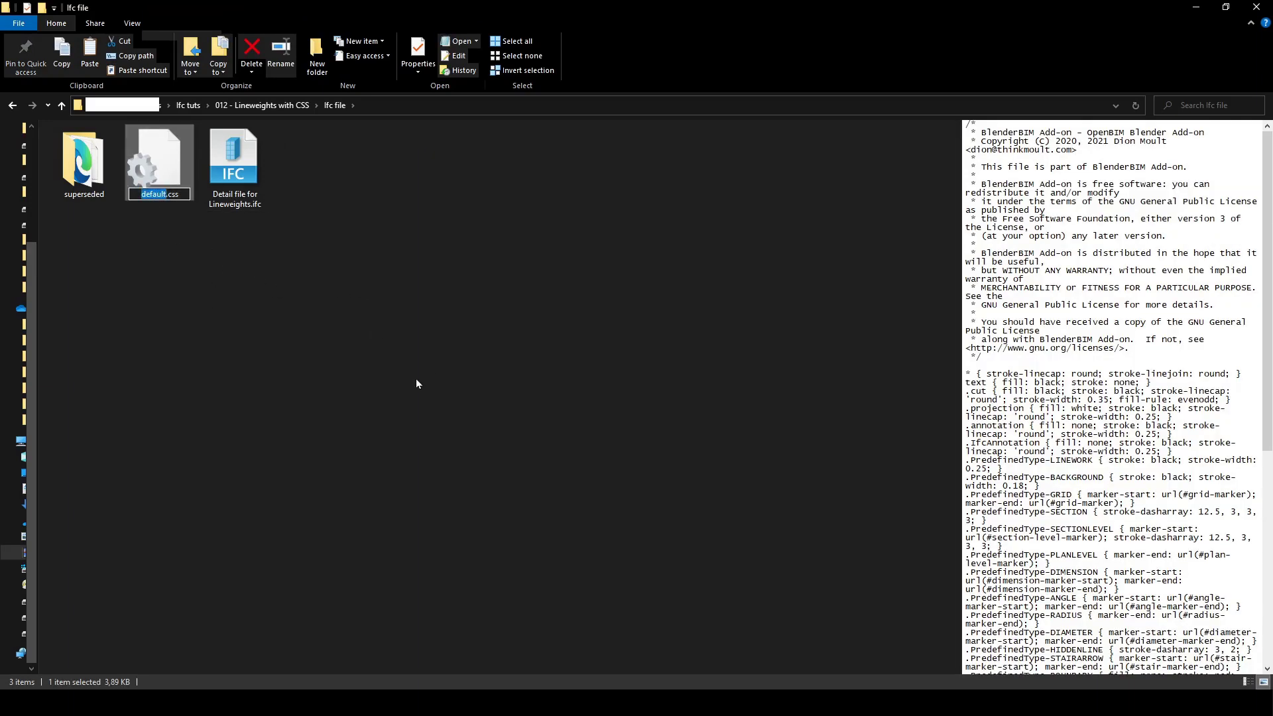
{"action": "type", "text": "Tut"}
{"action": "key", "text": "Return"}
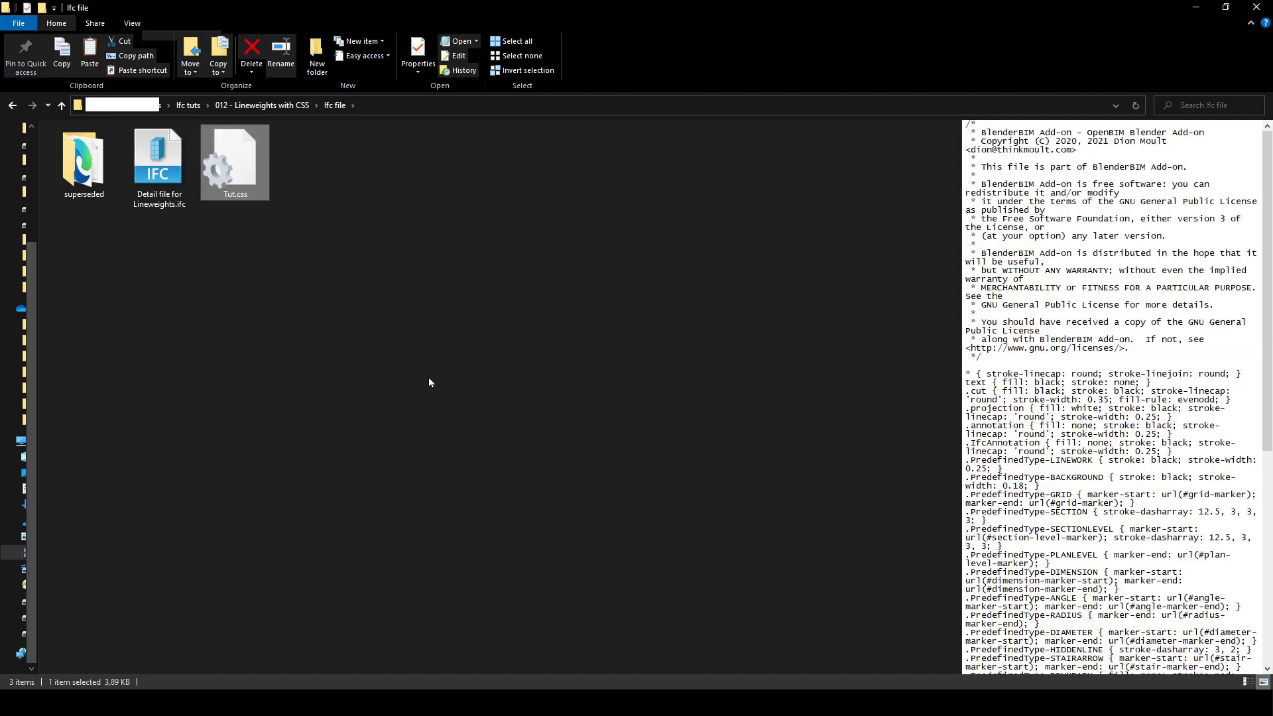
{"action": "left_click", "coordinate": [383, 387]}
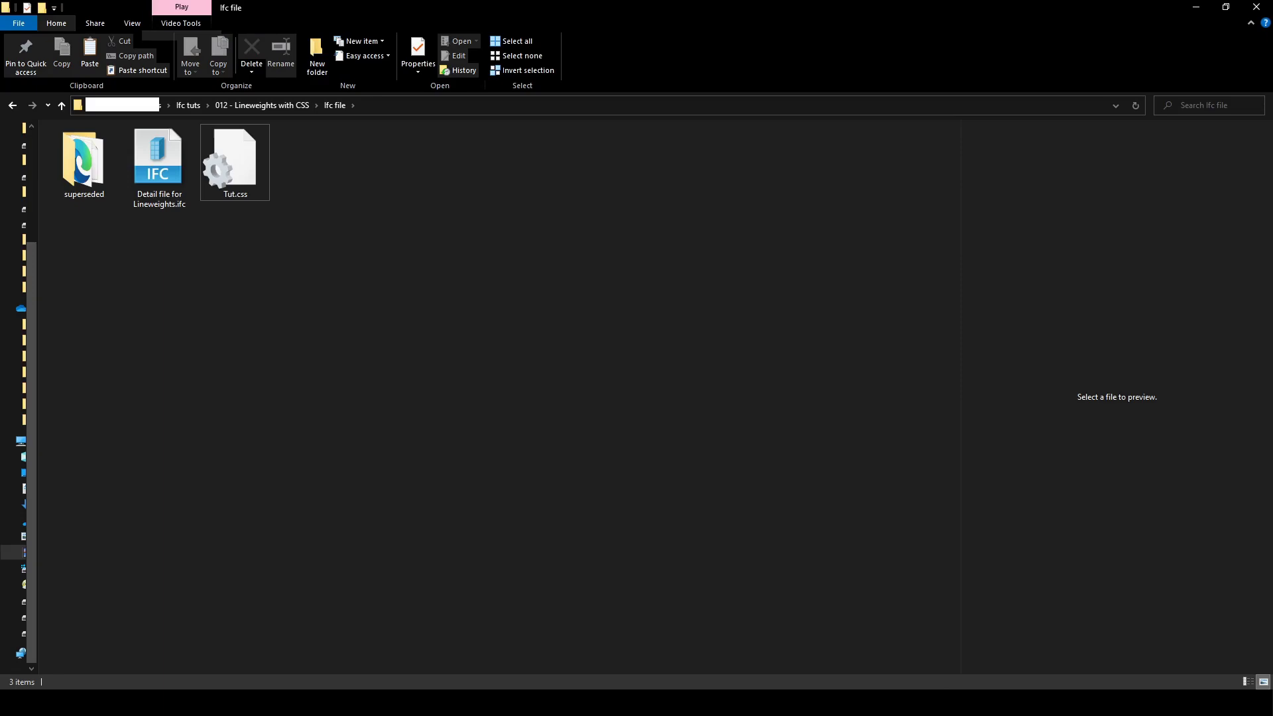
Switch to Blender, select the MY STOREY PLAN drawing camera and expand its IFC object property sets
{"action": "left_click", "coordinate": [667, 703]}
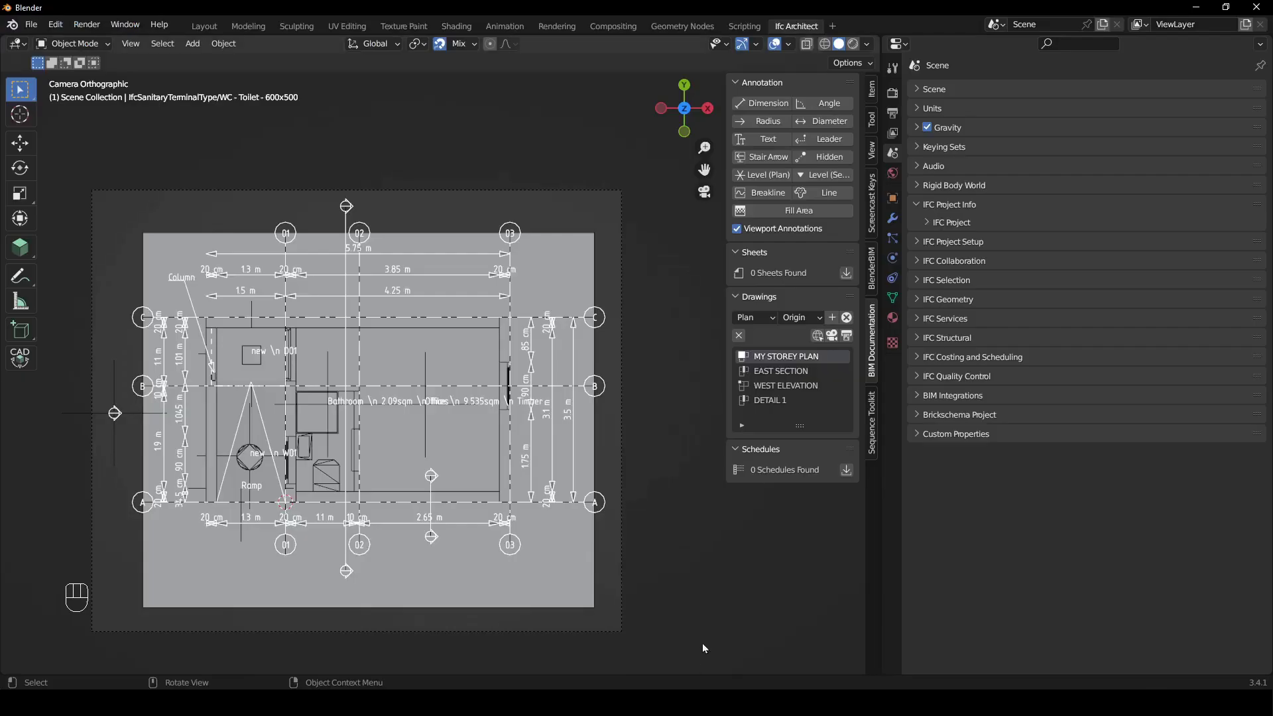
{"action": "left_click", "coordinate": [623, 318]}
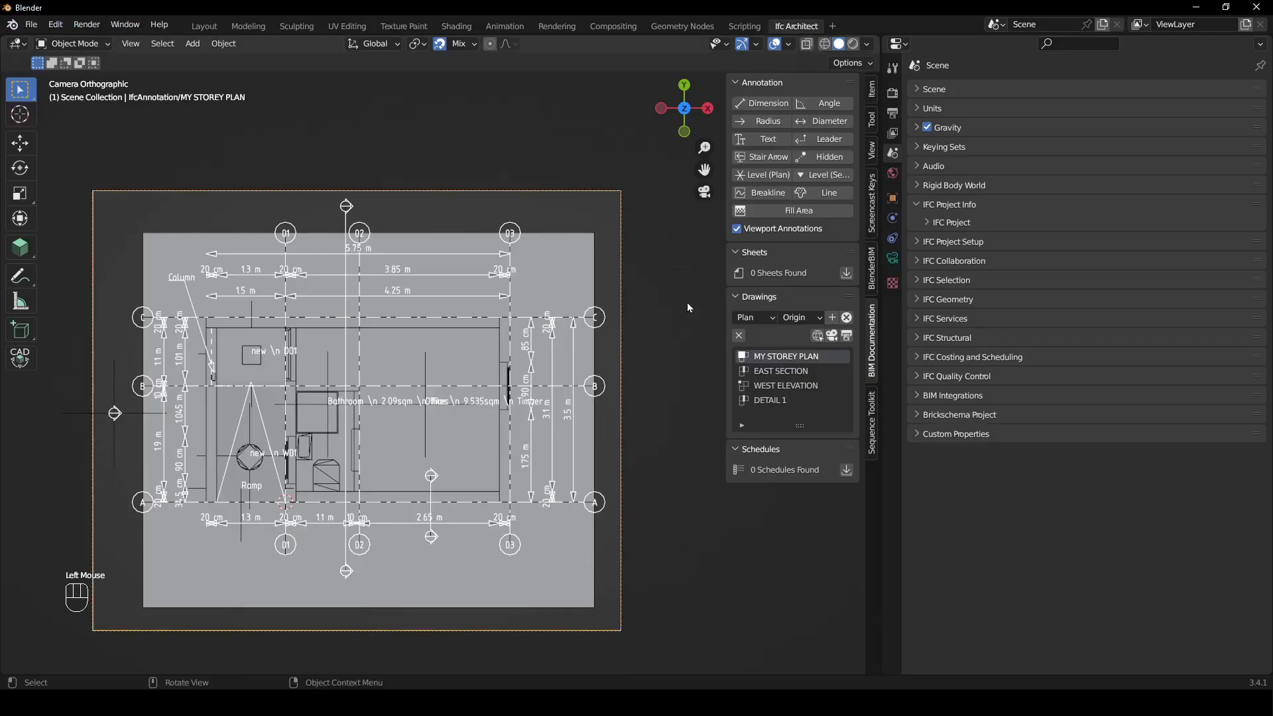
{"action": "left_click", "coordinate": [895, 208]}
{"action": "left_click", "coordinate": [919, 114]}
{"action": "left_click", "coordinate": [919, 210]}
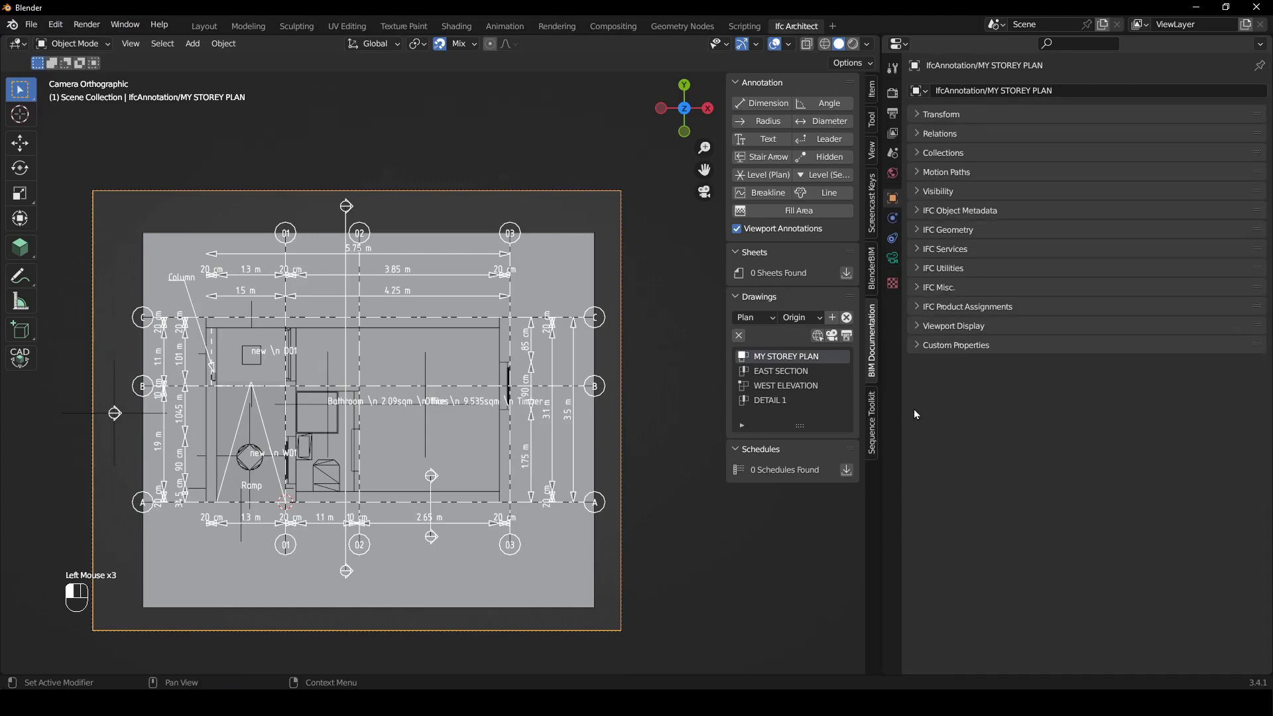
{"action": "left_click", "coordinate": [920, 213]}
{"action": "left_click_drag", "start_coordinate": [927, 236], "coordinate": [926, 395]}
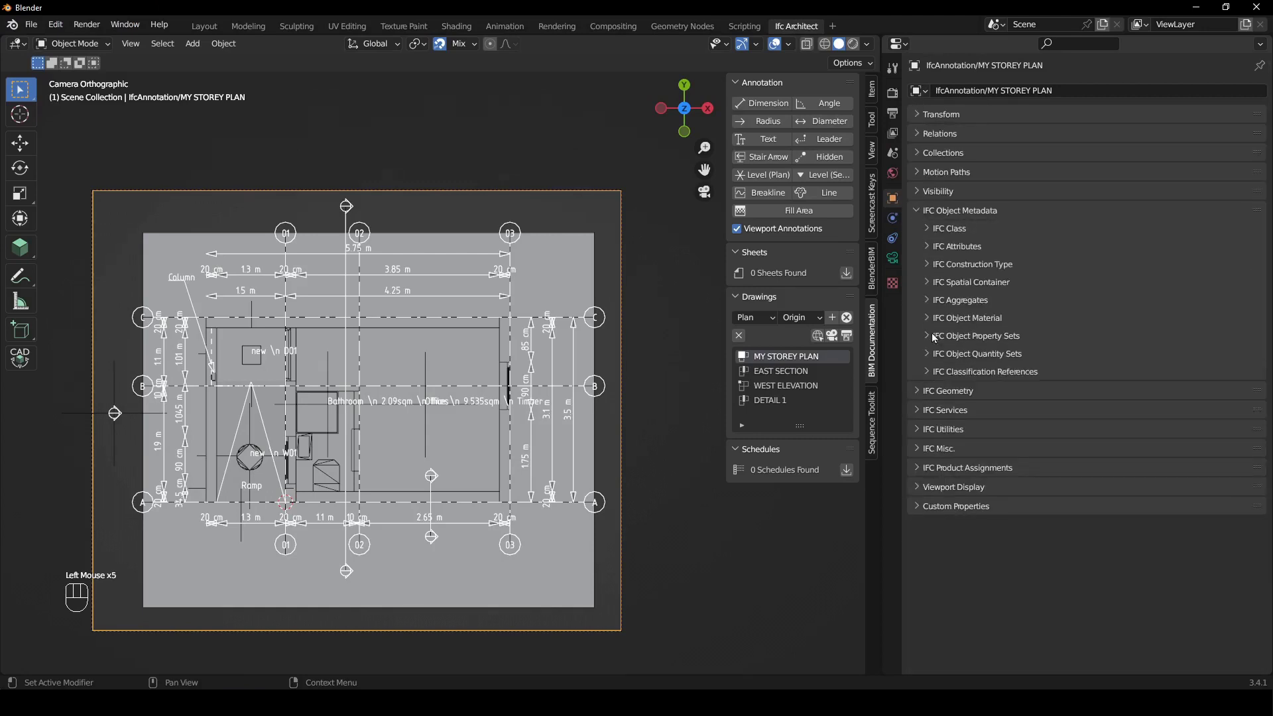
{"action": "left_click", "coordinate": [928, 337]}
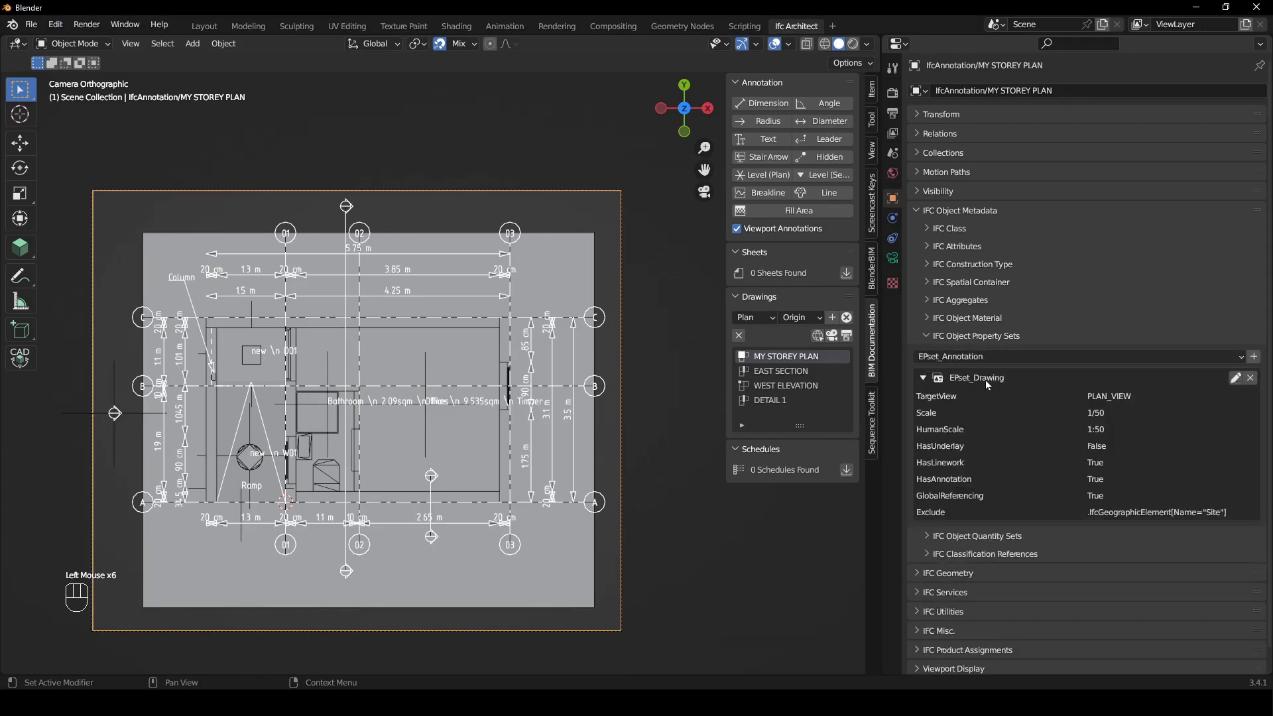
Set the Stylesheet property in the camera's EPset_Drawing to Tut.css and save the property set
{"action": "left_click", "coordinate": [1237, 378]}
{"action": "scroll", "coordinate": [1008, 583], "scroll_direction": "down", "scroll_amount": 2}
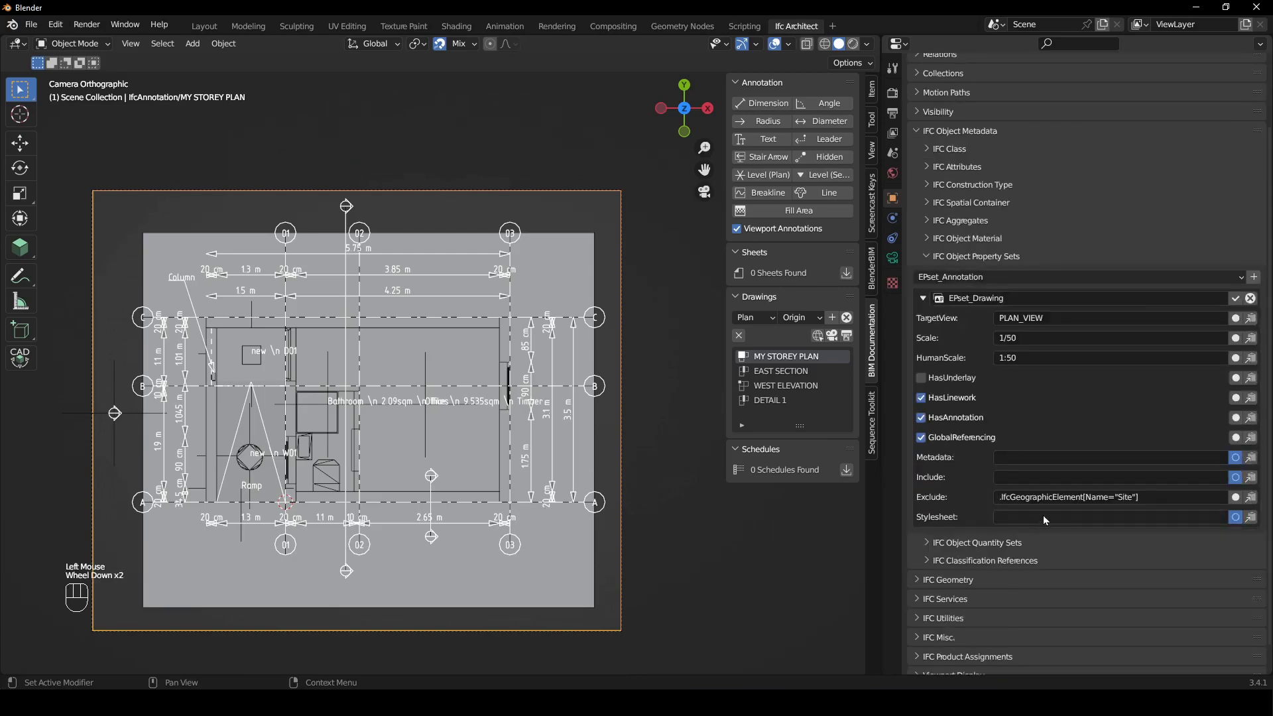
{"action": "left_click", "coordinate": [1021, 519]}
{"action": "type", "text": "Tut.css"}
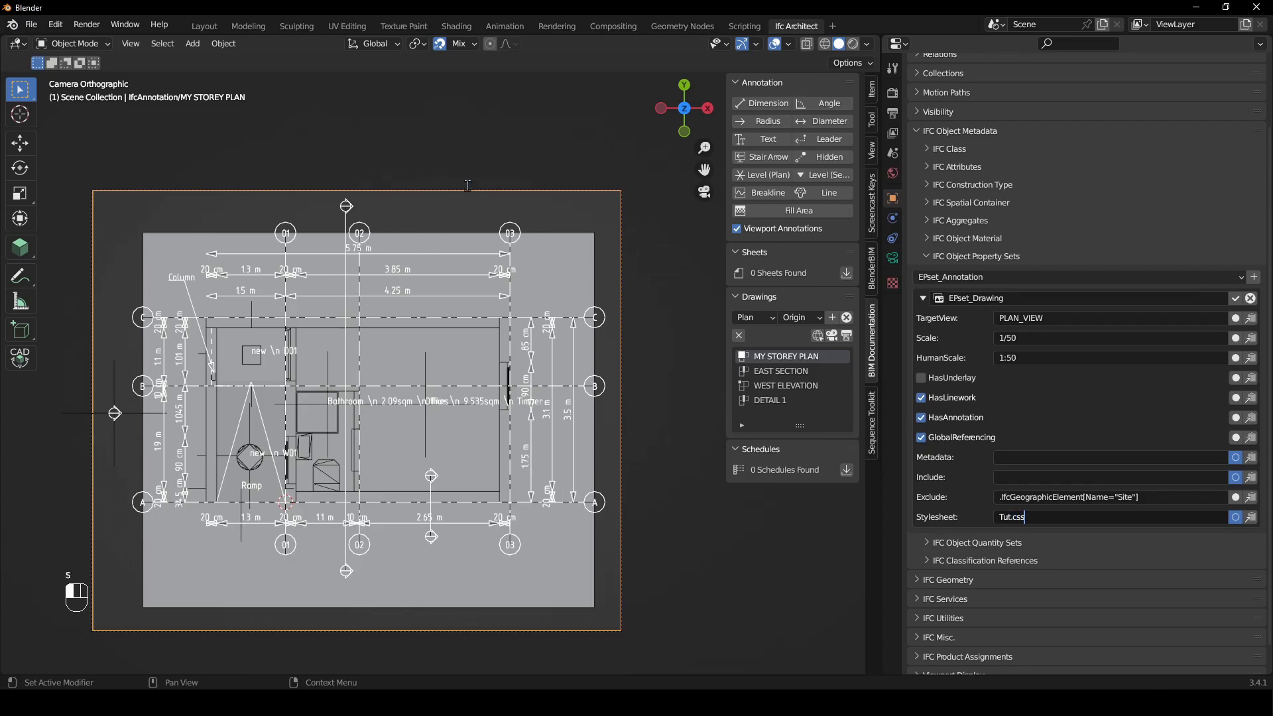
{"action": "key", "text": "Return"}
{"action": "left_click", "coordinate": [1235, 299]}
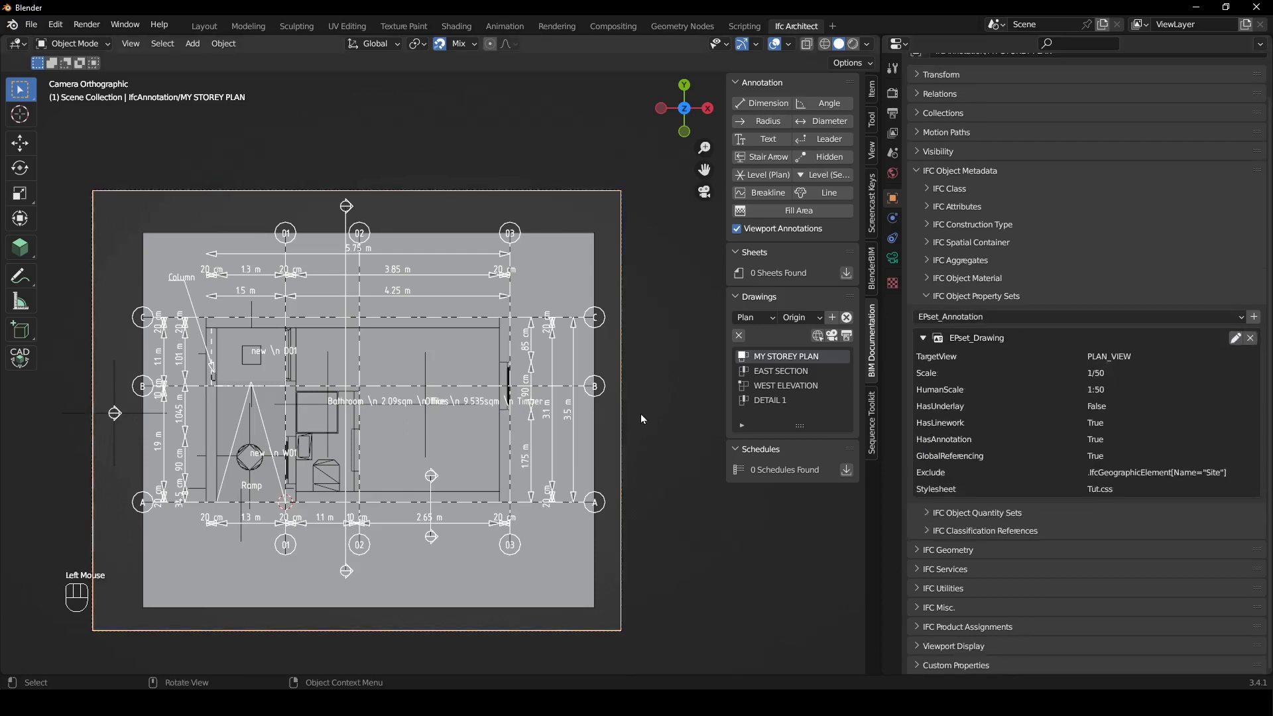
{"action": "left_click", "coordinate": [684, 403]}
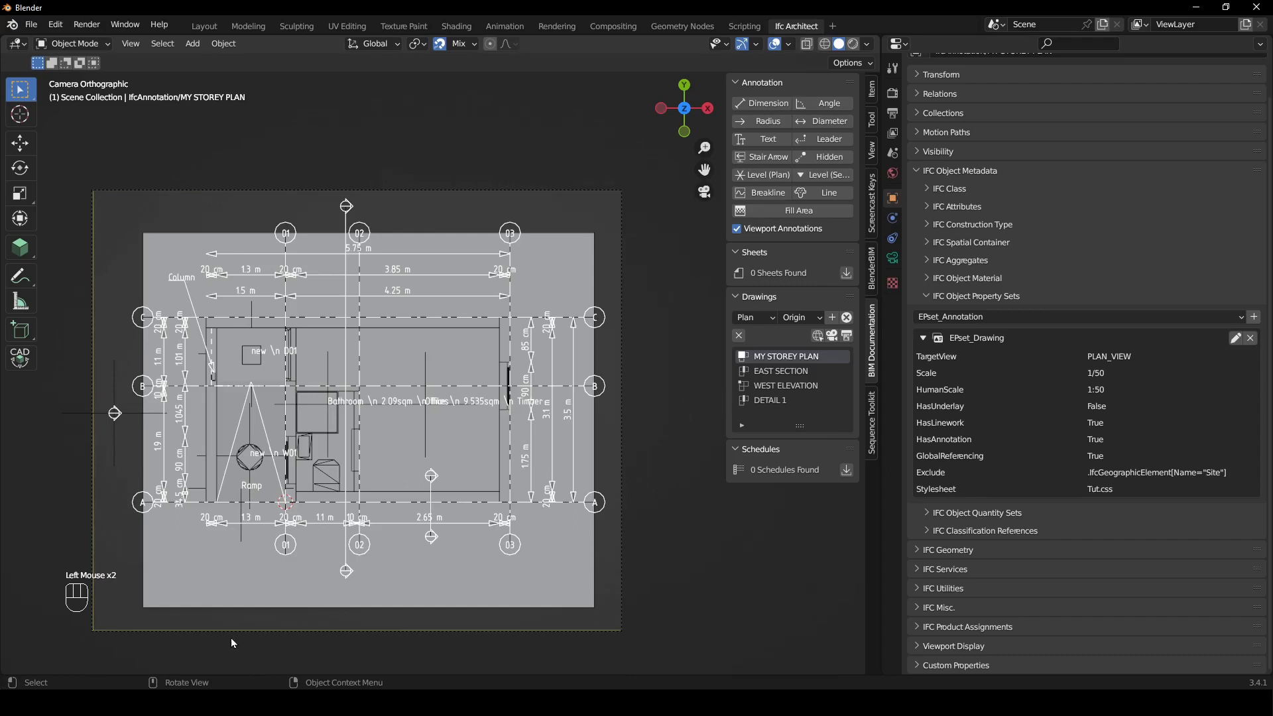
Switch to the Ifc file folder in File Explorer and open Tut.css in a maximized Notepad window
{"action": "mouse_move", "coordinate": [216, 703]}
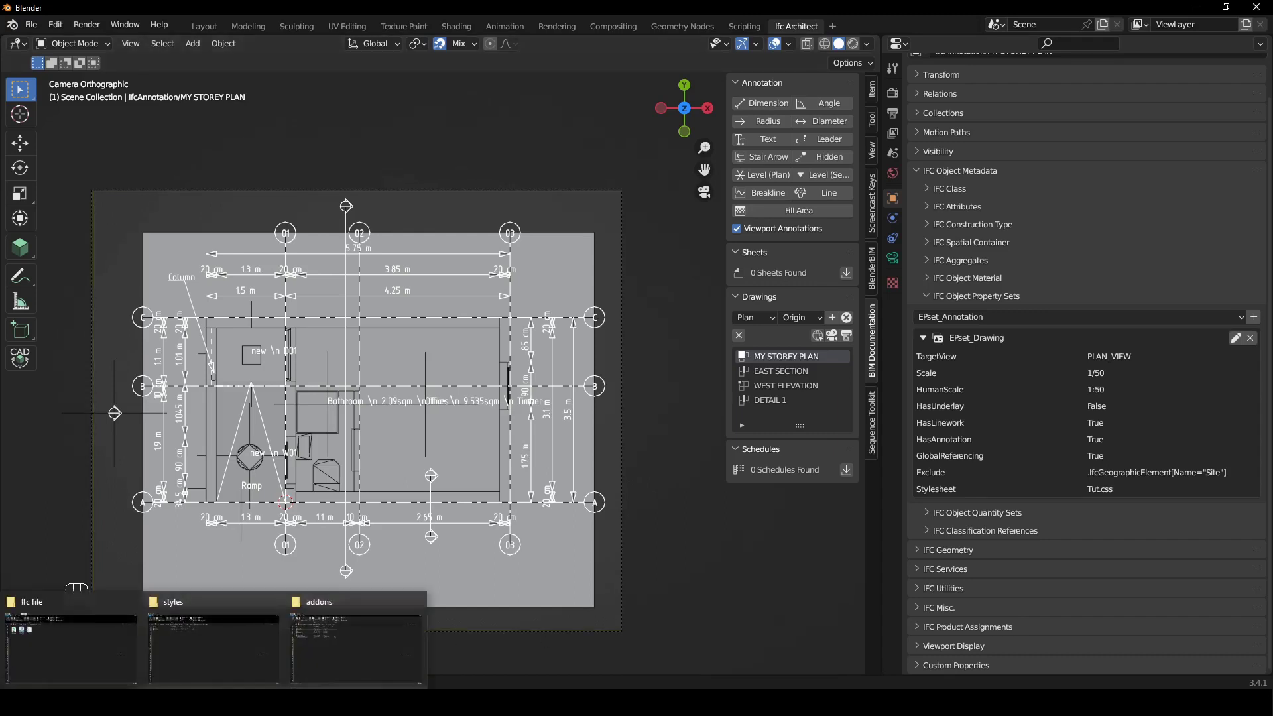
{"action": "left_click", "coordinate": [65, 638]}
{"action": "left_click", "coordinate": [233, 164]}
{"action": "right_click", "coordinate": [258, 183]}
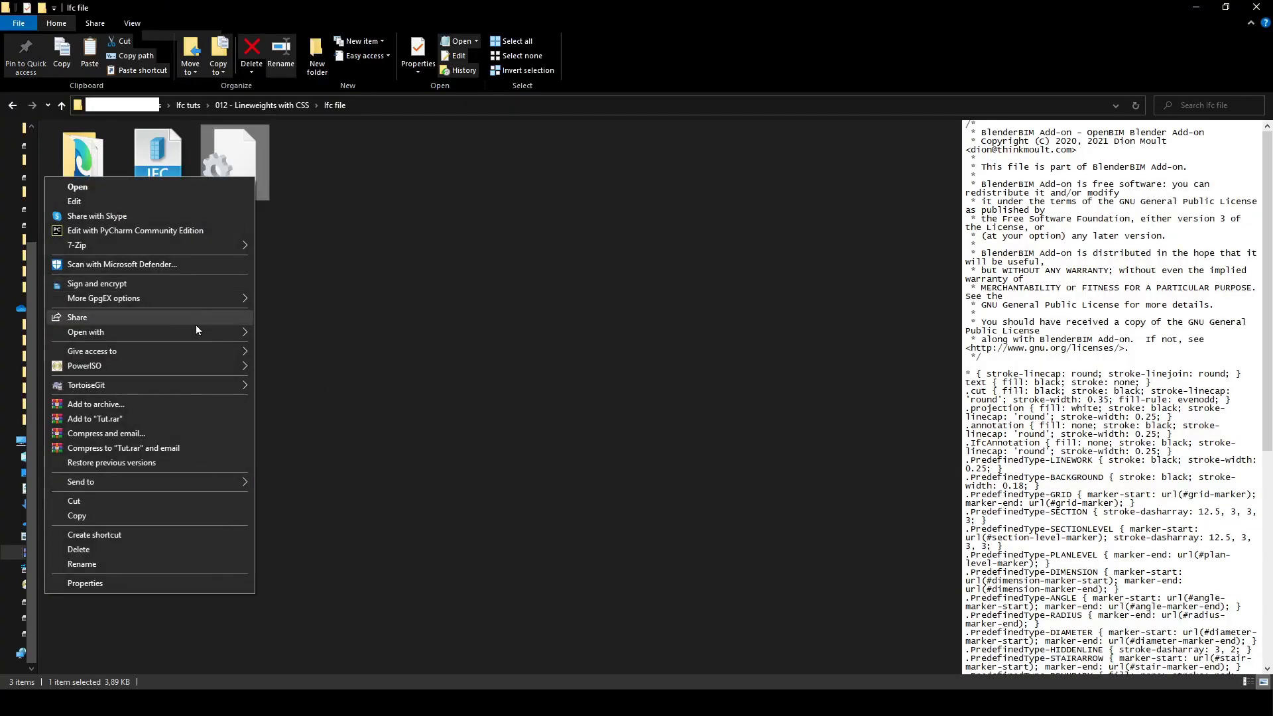
{"action": "mouse_move", "coordinate": [196, 332]}
{"action": "left_click", "coordinate": [297, 330]}
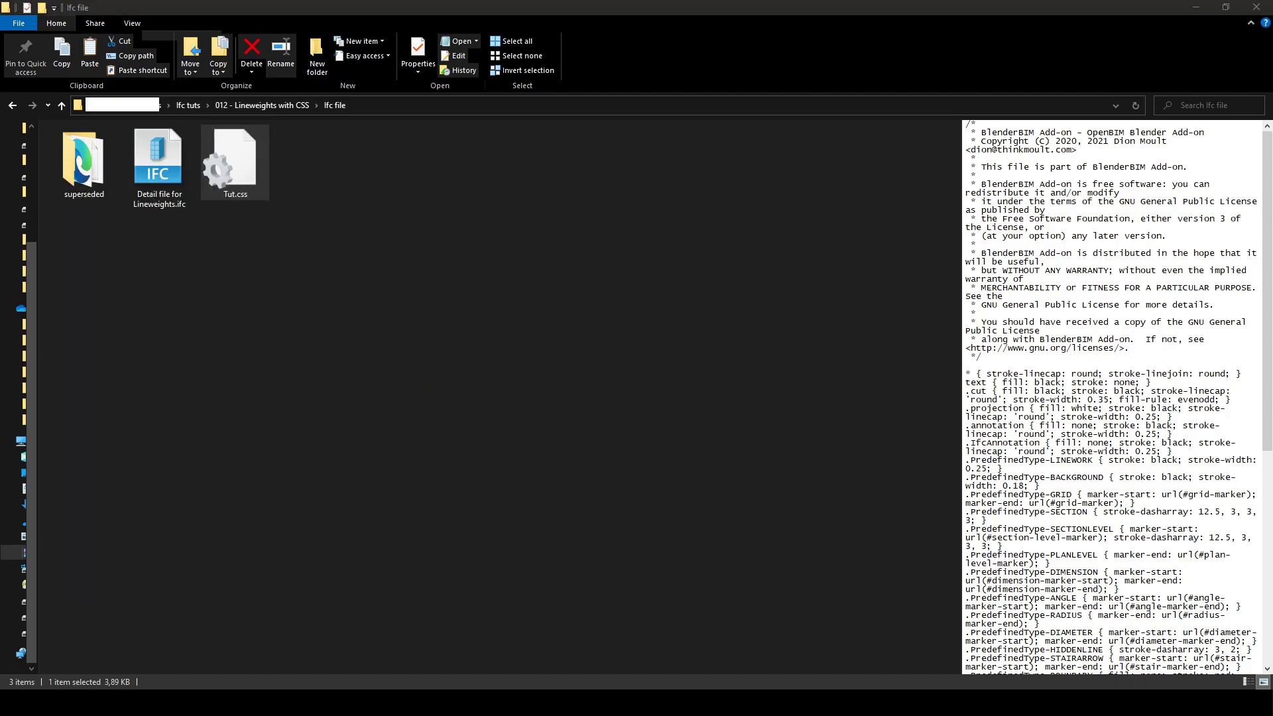
{"action": "left_click_drag", "start_coordinate": [464, 476], "coordinate": [446, 6]}
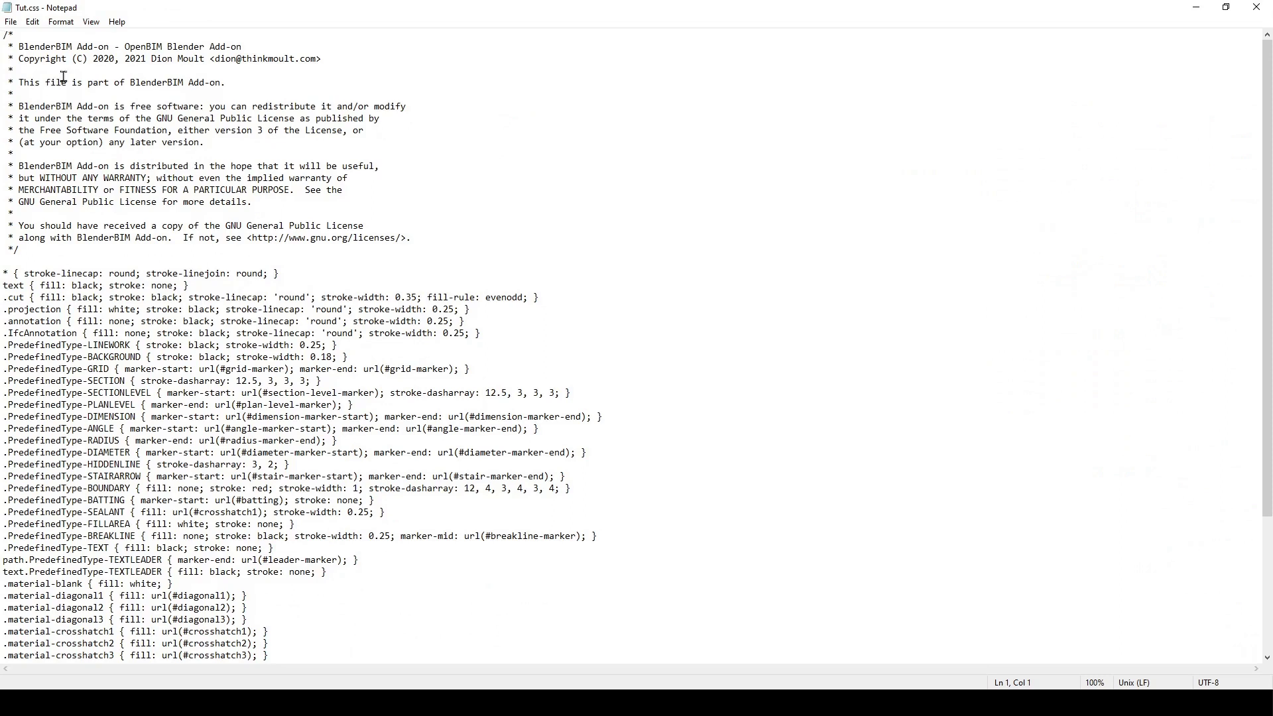
Examine the licence header, the predefined type rules and the material fill rules in Tut.css
{"action": "left_click_drag", "start_coordinate": [98, 47], "coordinate": [258, 201]}
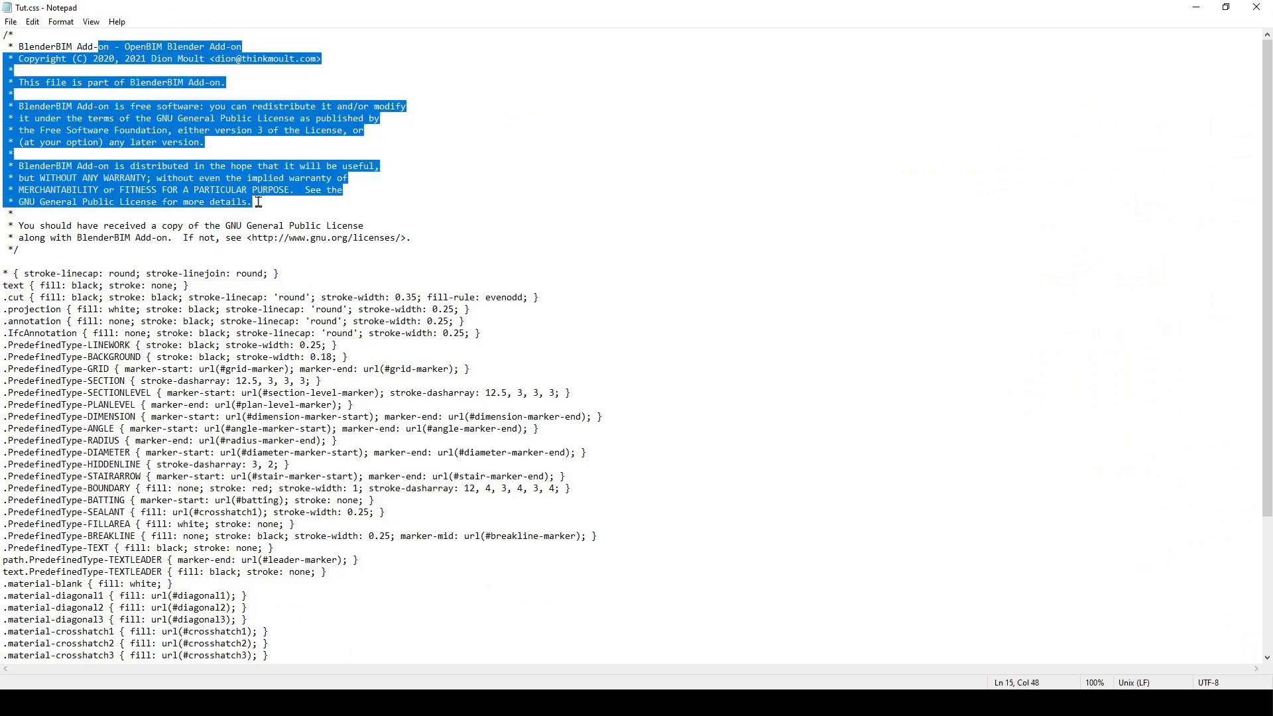
{"action": "left_click", "coordinate": [210, 59]}
{"action": "left_click_drag", "start_coordinate": [160, 58], "coordinate": [266, 58]}
{"action": "left_click_drag", "start_coordinate": [44, 179], "coordinate": [110, 179]}
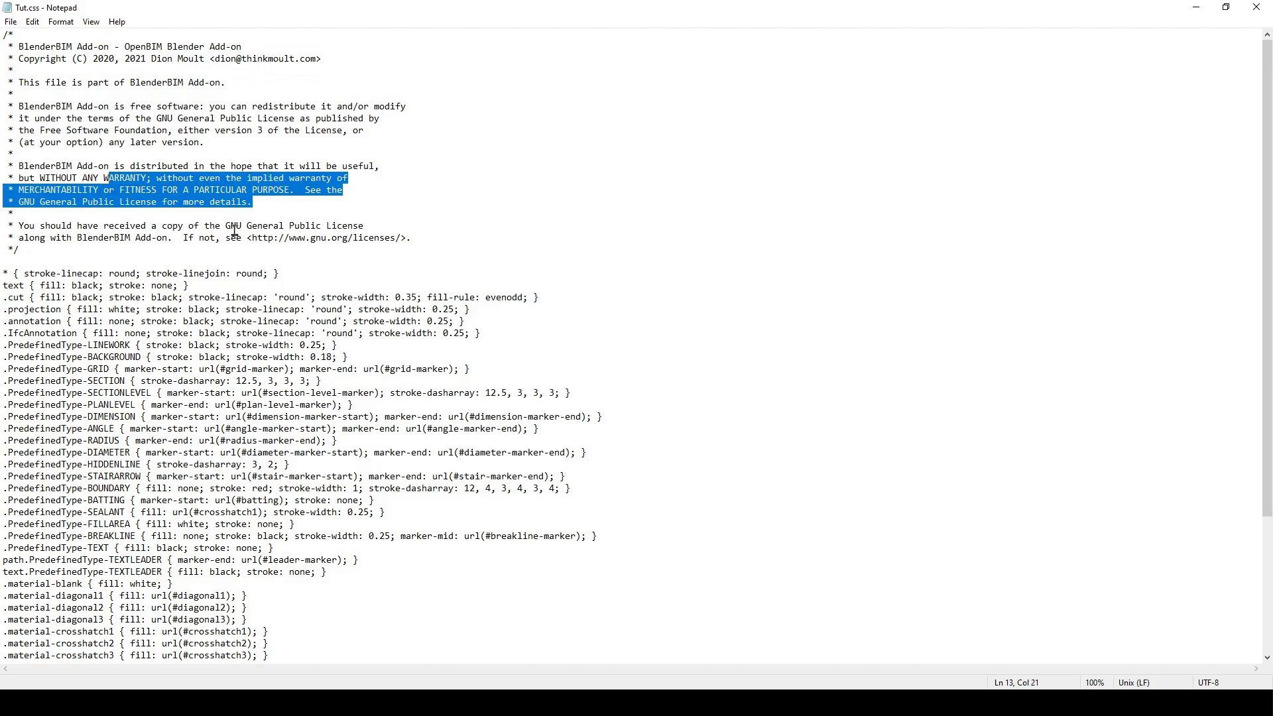
{"action": "scroll", "coordinate": [234, 230], "scroll_direction": "down", "scroll_amount": 5}
{"action": "left_click", "coordinate": [111, 95]}
{"action": "mouse_move", "coordinate": [23, 94]}
{"action": "left_mouse_down"}
{"action": "mouse_move", "coordinate": [192, 109]}
{"action": "mouse_move", "coordinate": [265, 315]}
{"action": "mouse_move", "coordinate": [307, 539]}
{"action": "left_mouse_up"}
{"action": "left_click", "coordinate": [315, 485]}
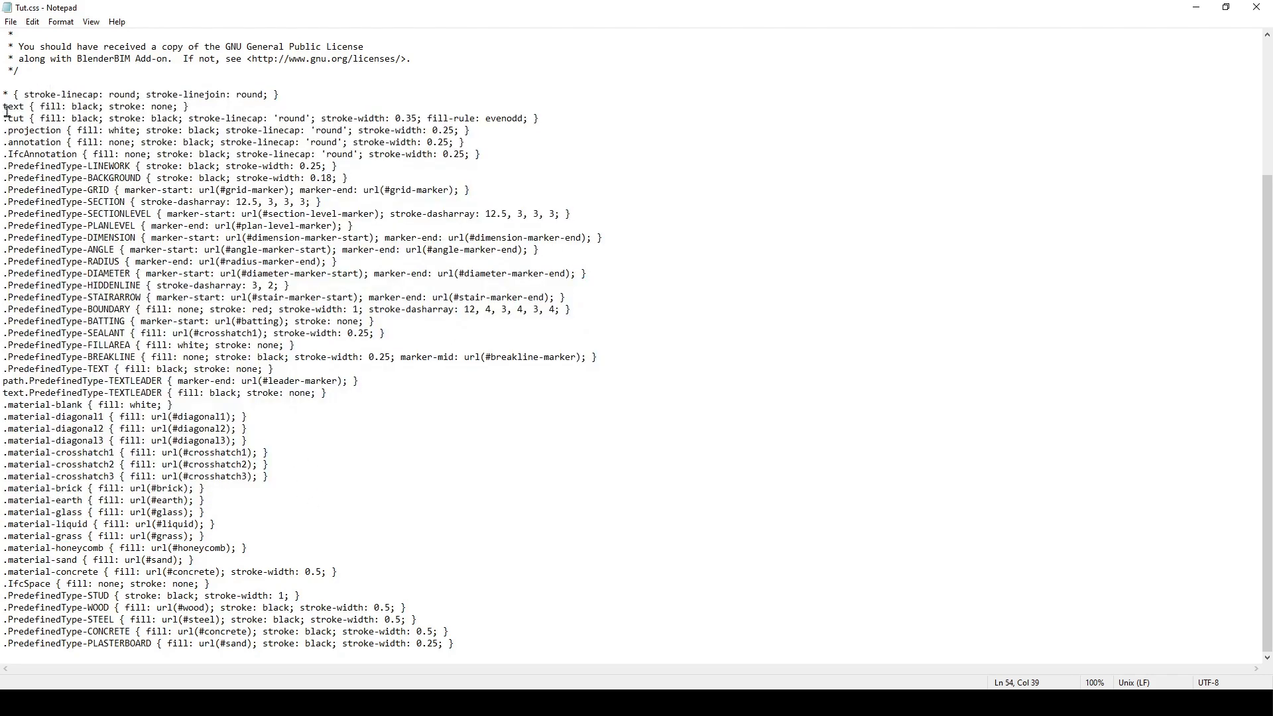
{"action": "mouse_move", "coordinate": [11, 108]}
{"action": "left_mouse_down"}
{"action": "mouse_move", "coordinate": [63, 130]}
{"action": "mouse_move", "coordinate": [45, 142]}
{"action": "mouse_move", "coordinate": [33, 211]}
{"action": "mouse_move", "coordinate": [75, 311]}
{"action": "left_mouse_up"}
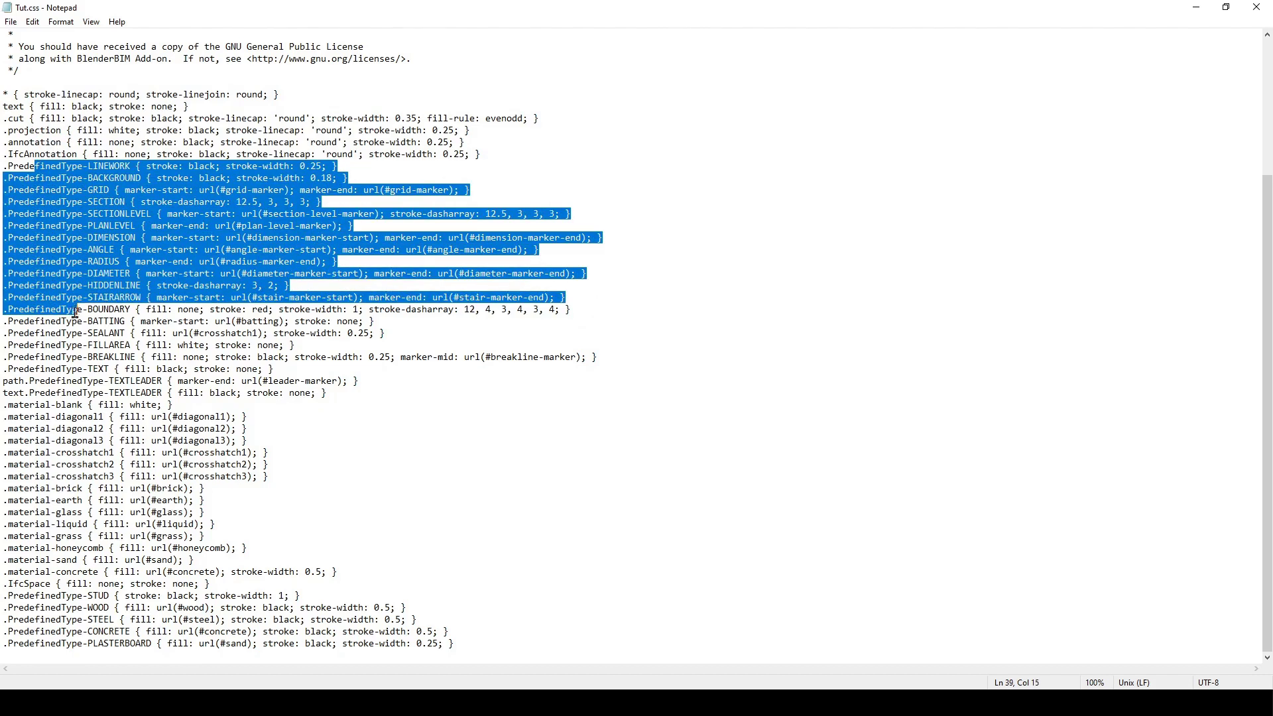
{"action": "left_click", "coordinate": [83, 345]}
{"action": "left_click_drag", "start_coordinate": [25, 405], "coordinate": [55, 456]}
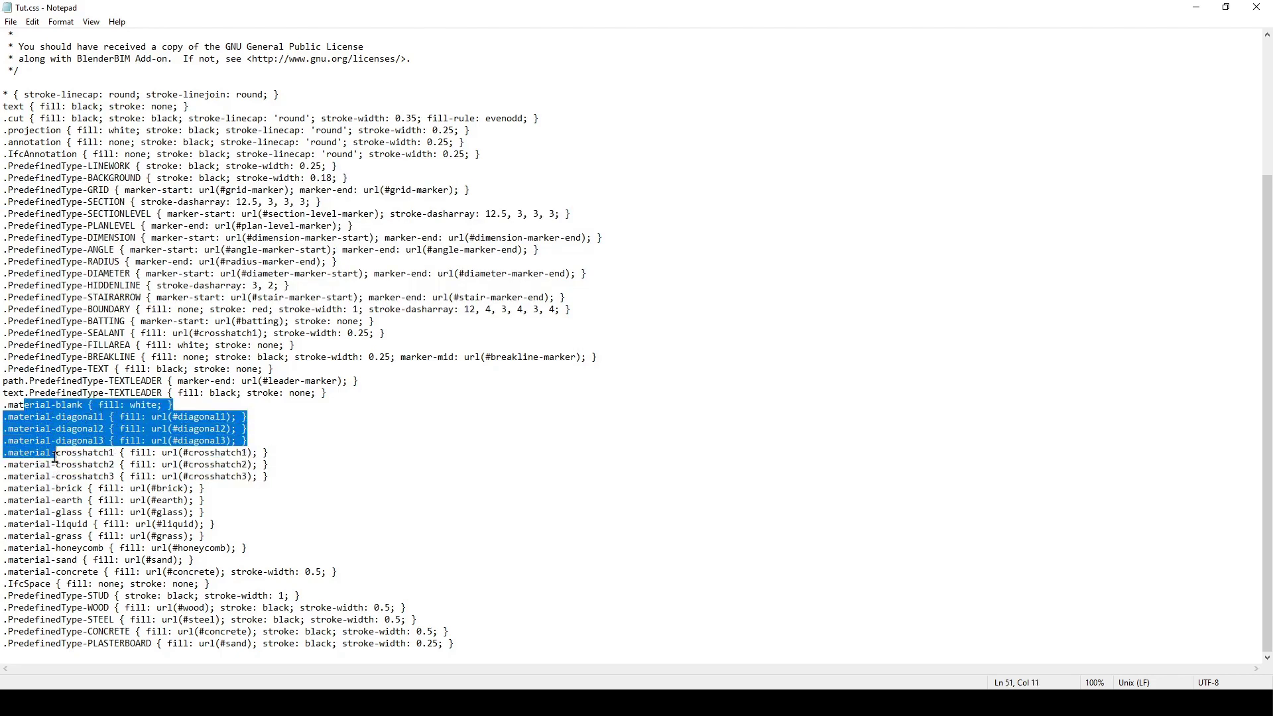
{"action": "left_click", "coordinate": [163, 417]}
{"action": "left_click_drag", "start_coordinate": [174, 416], "coordinate": [226, 418]}
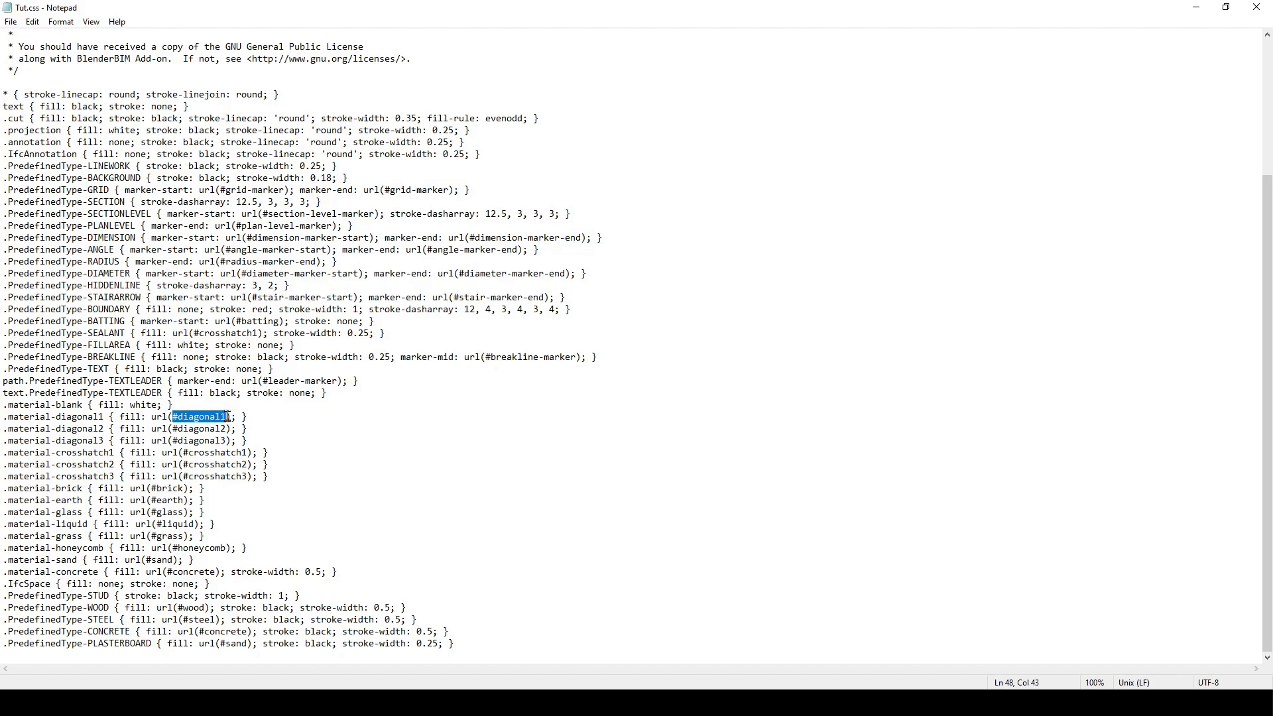
{"action": "scroll", "coordinate": [126, 132], "scroll_direction": "up", "scroll_amount": 1}
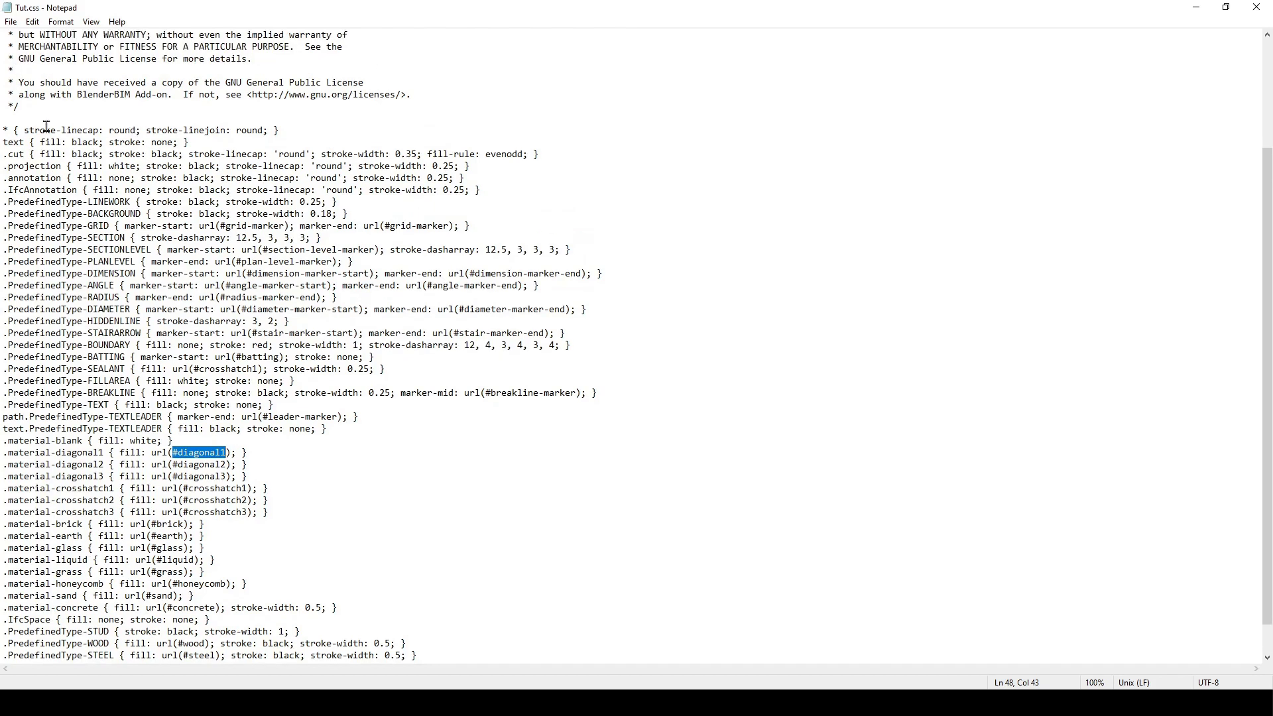
Set the fill colour of the text rule to blue
{"action": "left_click", "coordinate": [24, 143]}
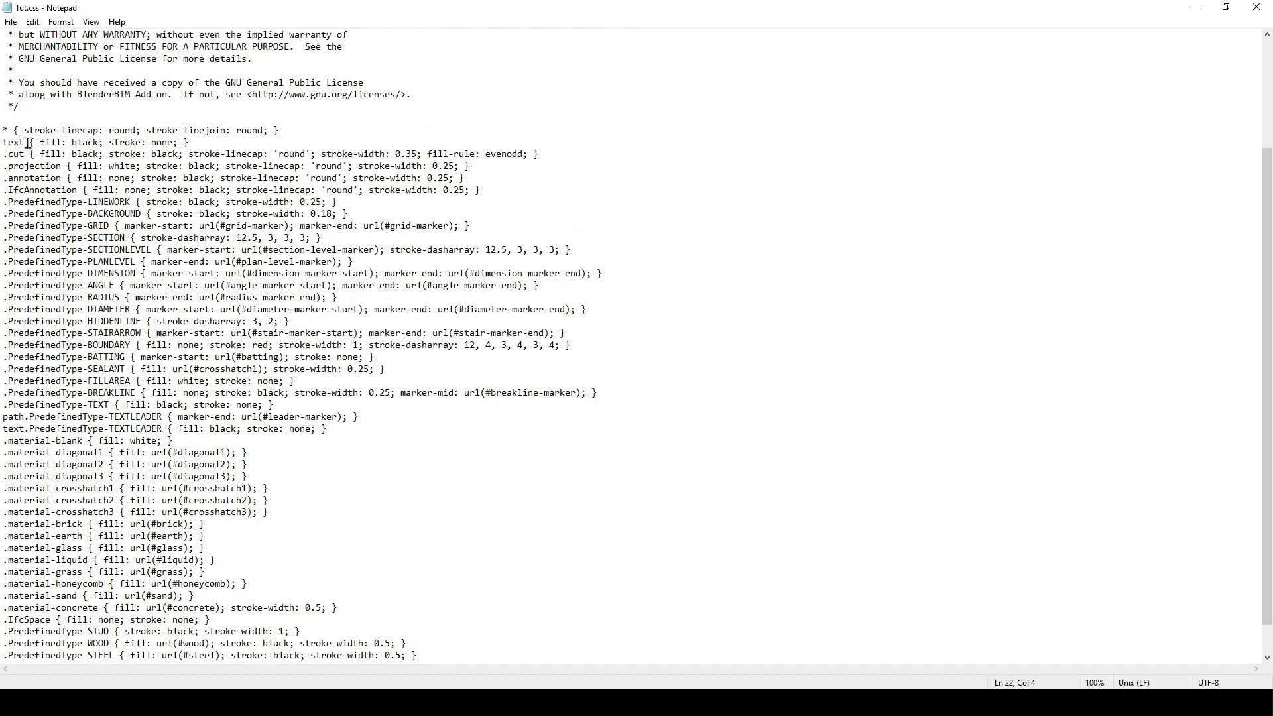
{"action": "left_click_drag", "start_coordinate": [96, 144], "coordinate": [79, 143]}
{"action": "type", "text": "lue"}
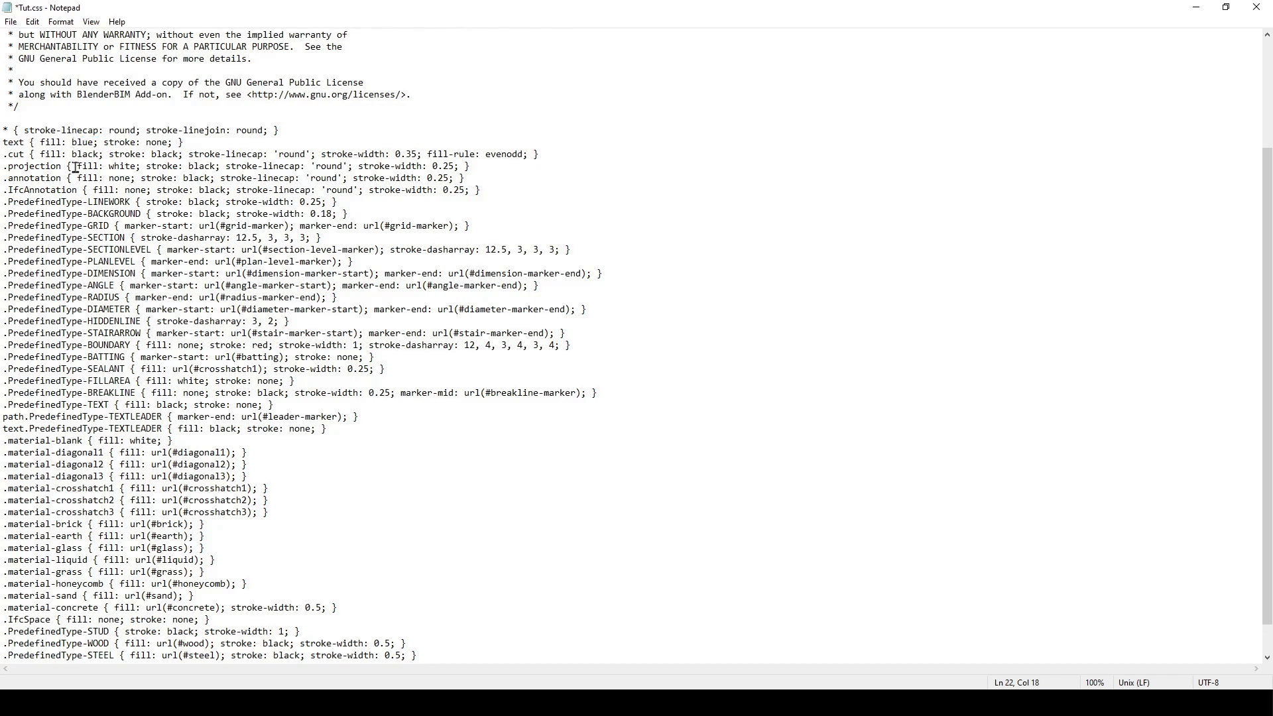
Set both the fill and the stroke of the .cut rule to red, and save Tut.css
{"action": "left_click_drag", "start_coordinate": [100, 155], "coordinate": [74, 155]}
{"action": "type", "text": "red"}
{"action": "left_click_drag", "start_coordinate": [167, 154], "coordinate": [142, 155]}
{"action": "type", "text": "red"}
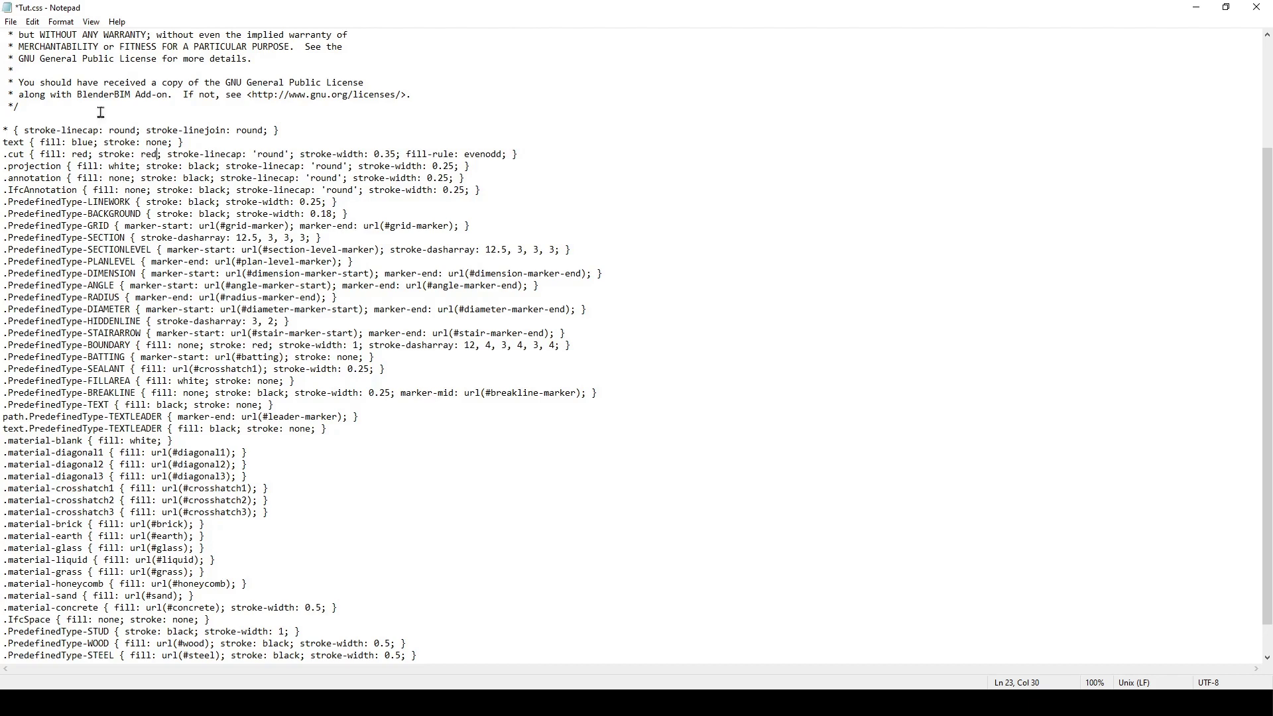
{"action": "left_click", "coordinate": [16, 24]}
{"action": "left_click", "coordinate": [33, 81]}
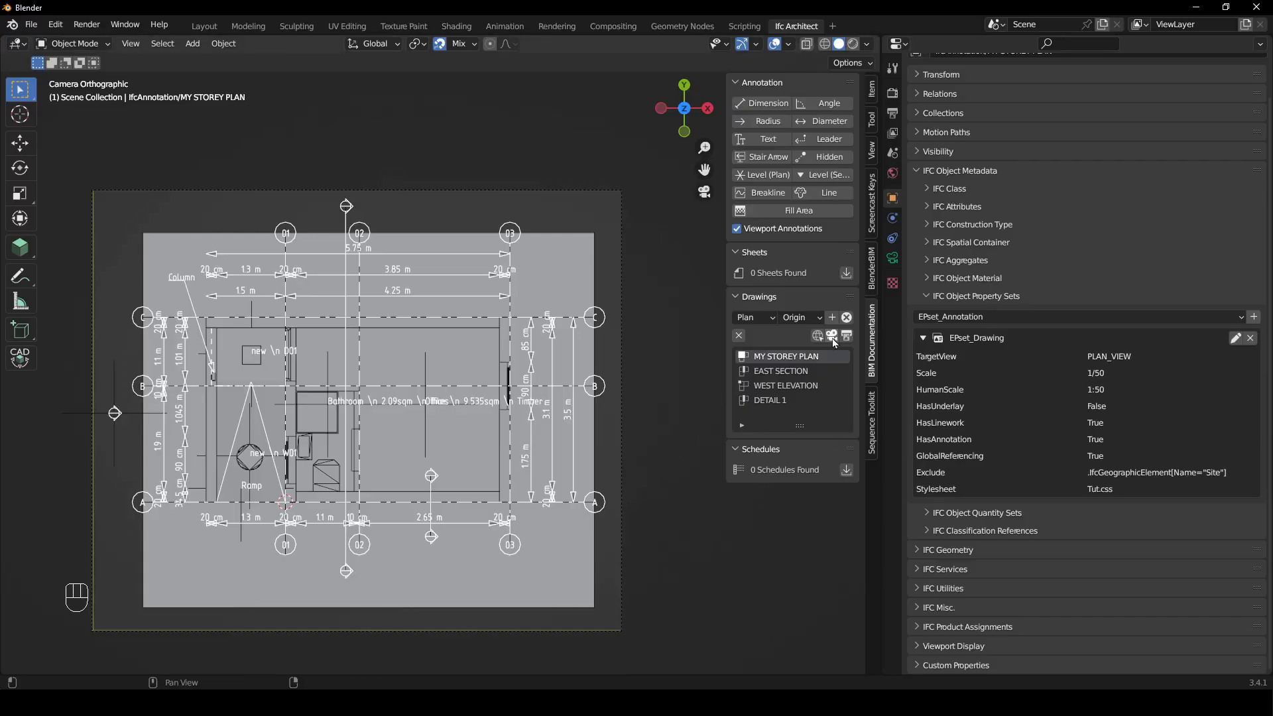
In Blender, generate the MY STOREY PLAN drawing and inspect the grid, dimension and room text in the resulting SVG
{"action": "left_click", "coordinate": [846, 336]}
{"action": "left_click", "coordinate": [847, 340]}
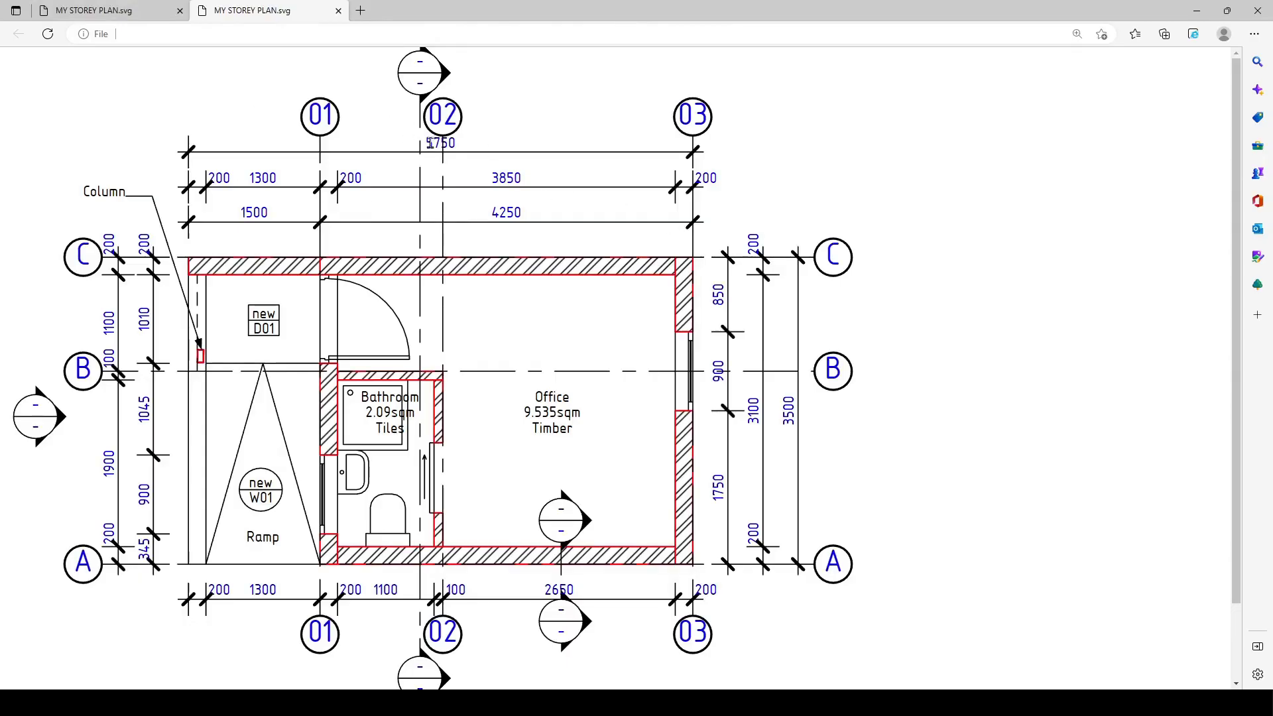
{"action": "left_click_drag", "start_coordinate": [443, 116], "coordinate": [451, 117]}
{"action": "left_click_drag", "start_coordinate": [491, 177], "coordinate": [530, 179]}
{"action": "left_click", "coordinate": [325, 484]}
{"action": "left_click_drag", "start_coordinate": [545, 398], "coordinate": [577, 432]}
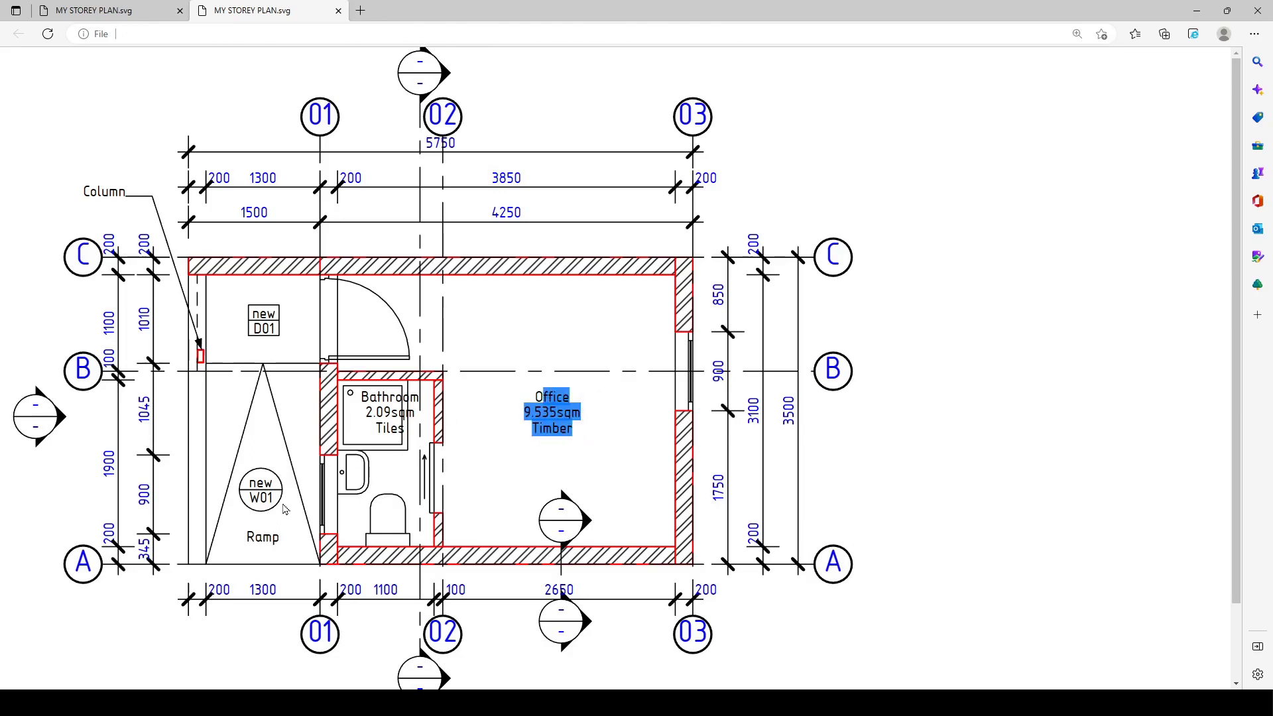
{"action": "left_click", "coordinate": [626, 376]}
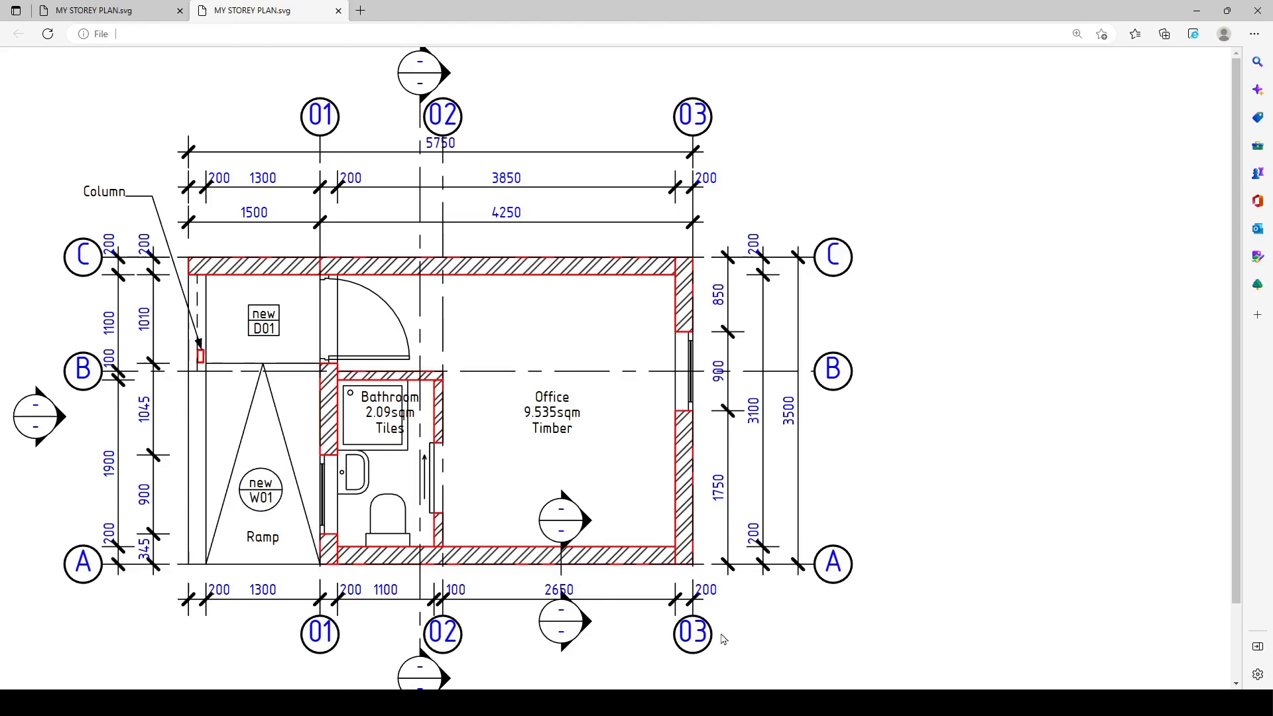
Switch back to Tut.css in Notepad and duplicate the .PredefinedType-BOUNDARY rule as a new line at the file's end
{"action": "mouse_move", "coordinate": [732, 703]}
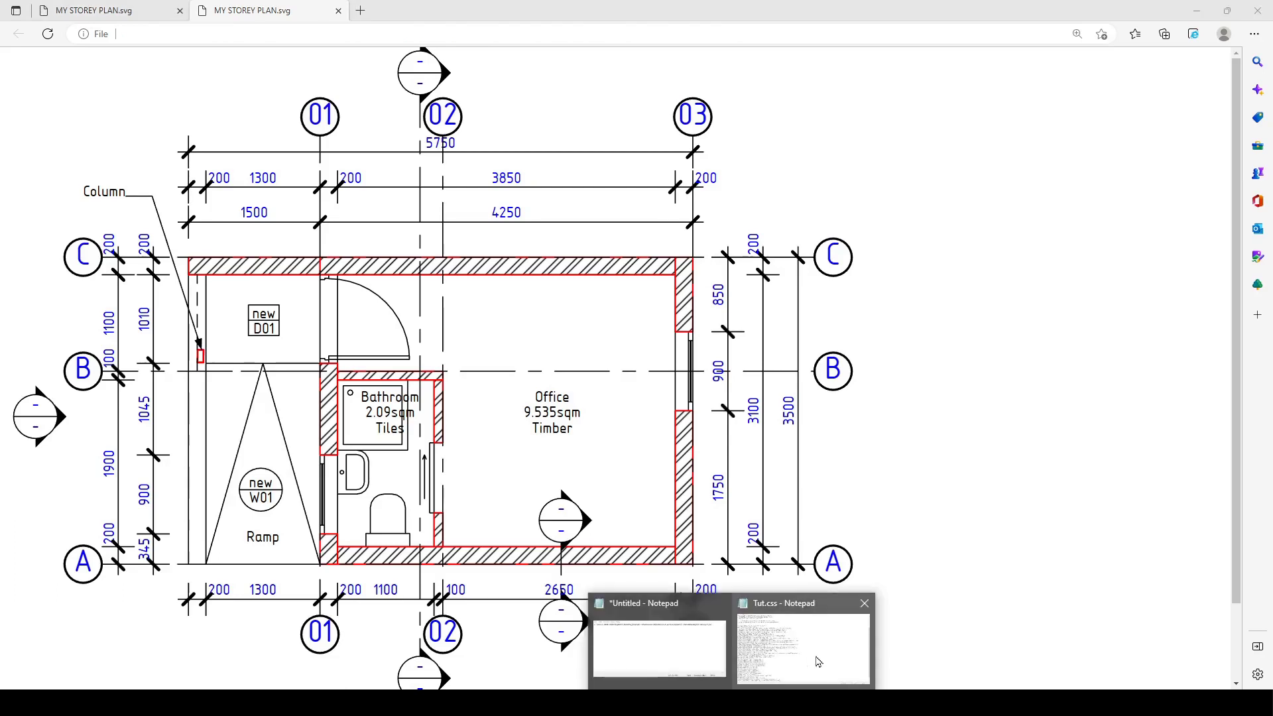
{"action": "left_click", "coordinate": [741, 613]}
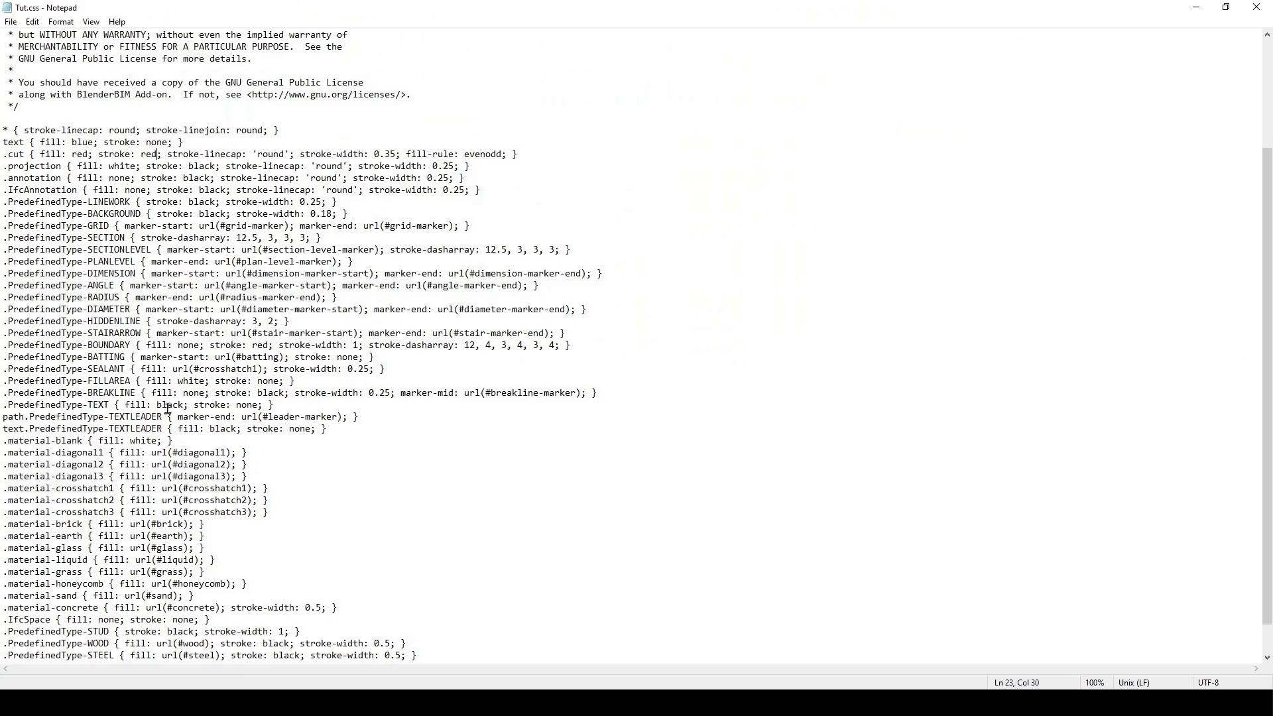
{"action": "scroll", "coordinate": [160, 349], "scroll_direction": "down", "scroll_amount": 1}
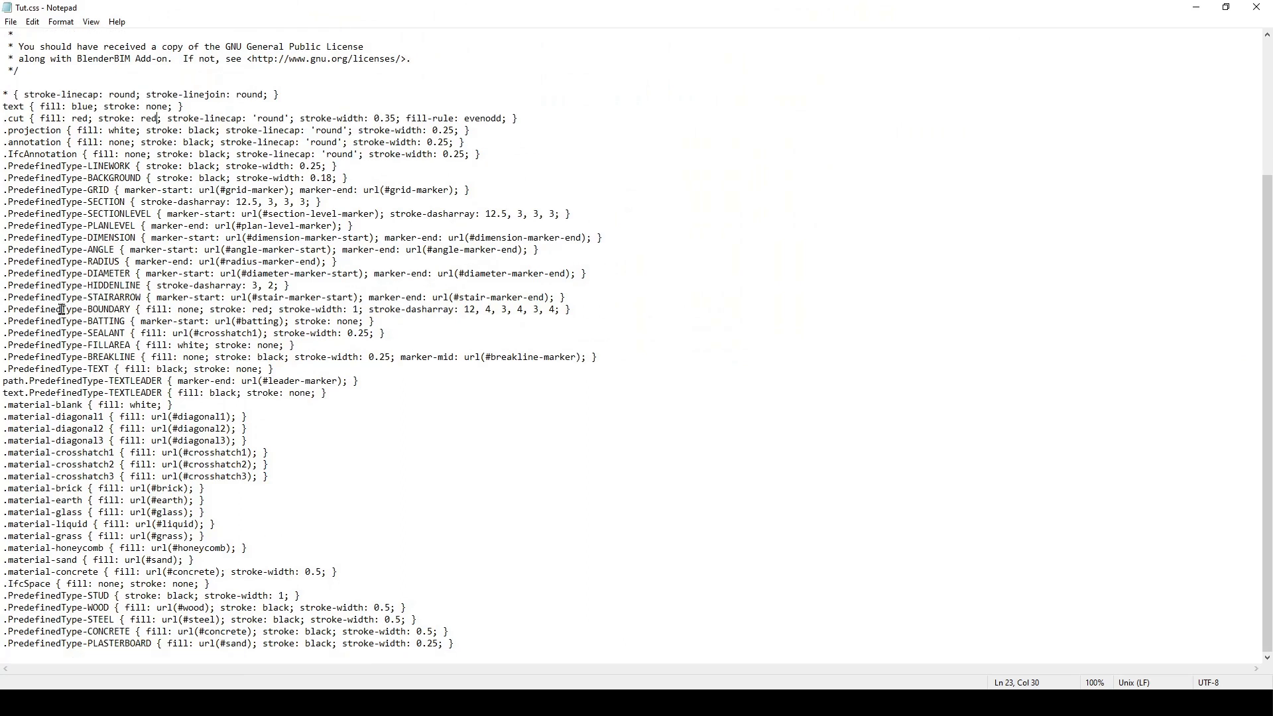
{"action": "left_click_drag", "start_coordinate": [4, 309], "coordinate": [587, 305]}
{"action": "key", "text": "ctrl+c"}
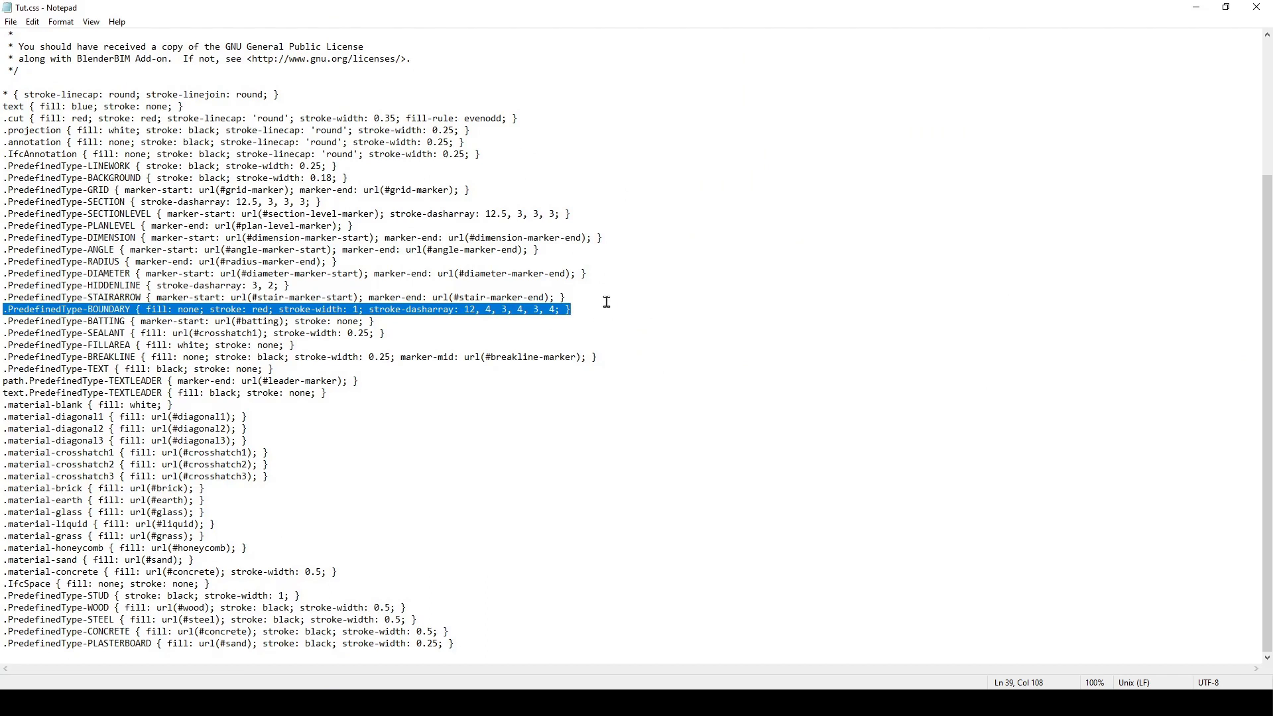
{"action": "left_click", "coordinate": [476, 642]}
{"action": "key", "text": "Return"}
{"action": "key", "text": "ctrl+v"}
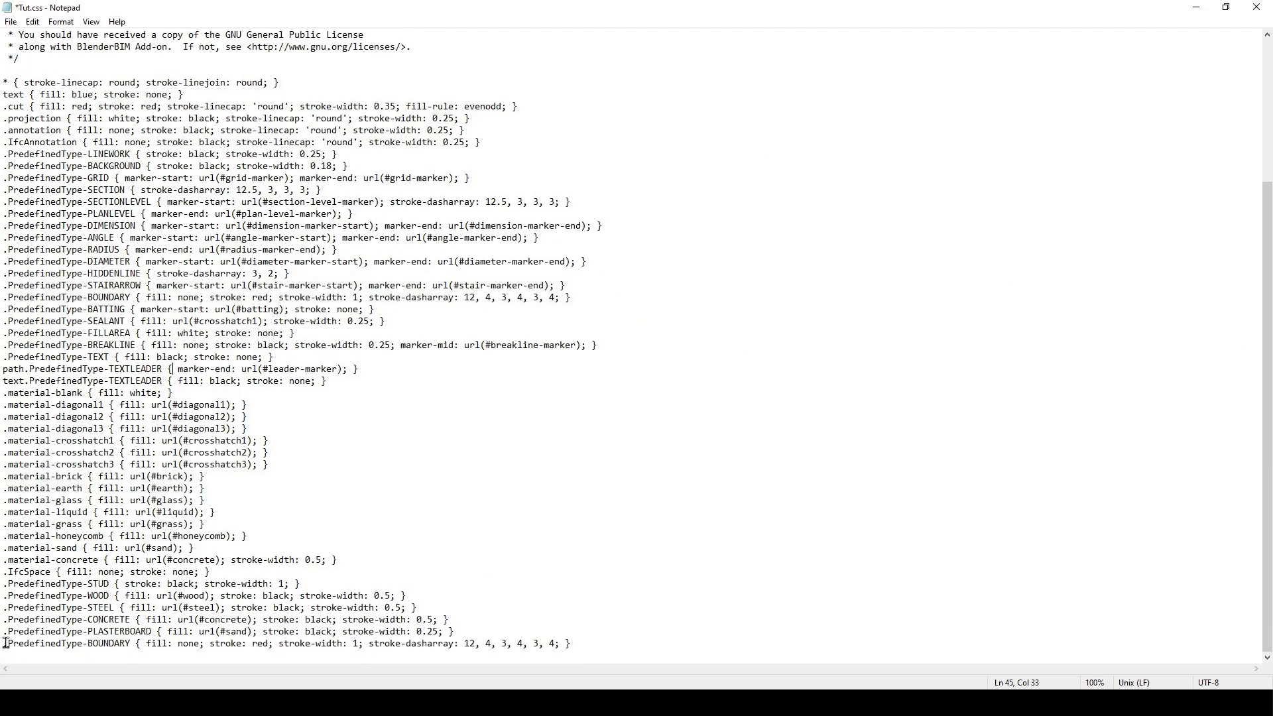
Rename the copied rule as .PredefinedType-GREEN and set its stroke to green with a stroke-width of 2
{"action": "left_click_drag", "start_coordinate": [132, 643], "coordinate": [93, 641]}
{"action": "type", "text": "GREEN"}
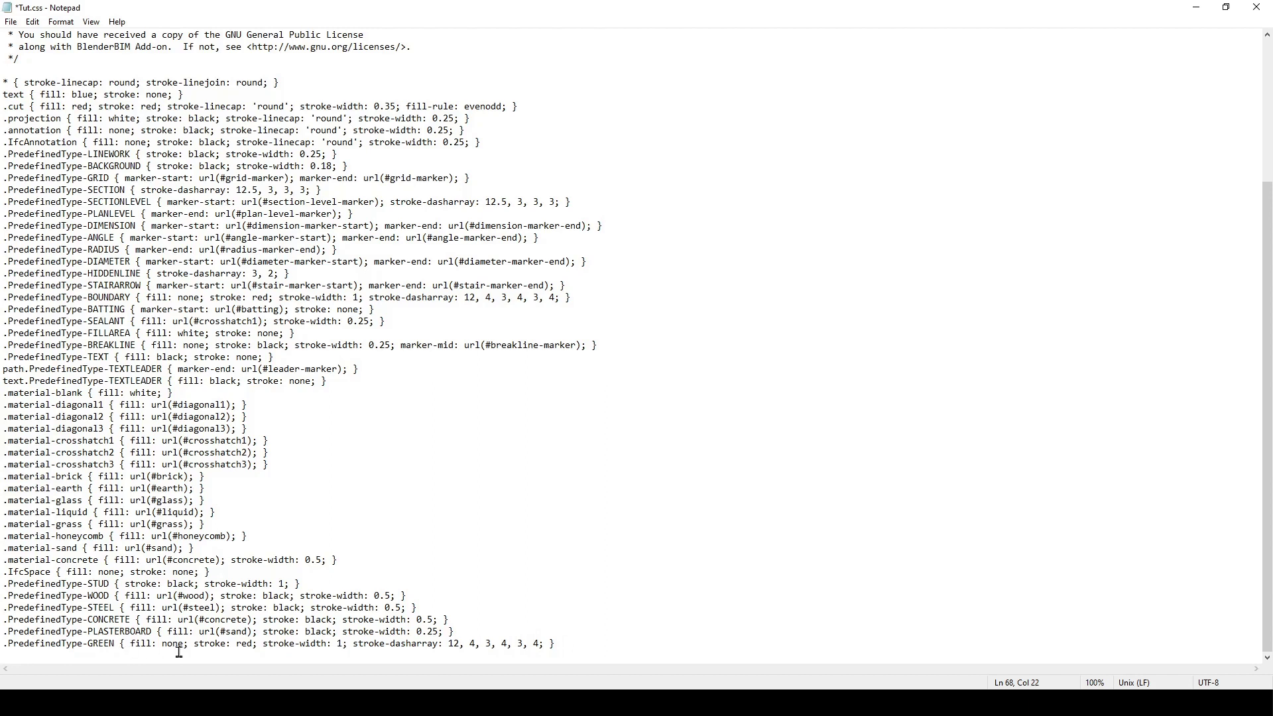
{"action": "double_click", "coordinate": [250, 643]}
{"action": "type", "text": "green"}
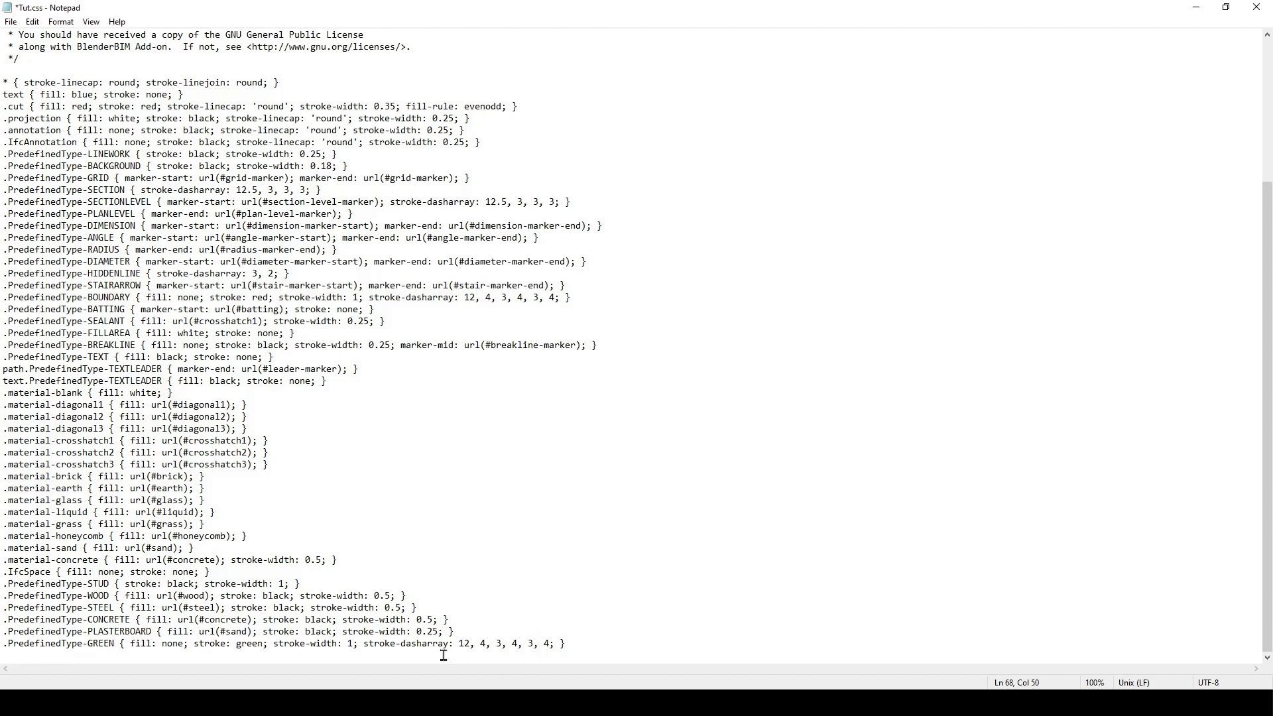
{"action": "double_click", "coordinate": [353, 643]}
{"action": "type", "text": "2"}
Set the stroke-dasharray of the .PredefinedType-GREEN rule to 6, 2, 1.5, 2, 1.5, 2 and save Tut.css
{"action": "left_click_drag", "start_coordinate": [470, 643], "coordinate": [458, 644]}
{"action": "type", "text": "6"}
{"action": "left_click", "coordinate": [480, 644]}
{"action": "type", "text": "2"}
{"action": "double_click", "coordinate": [493, 643]}
{"action": "type", "text": "1.5"}
{"action": "key", "text": "BackSpace"}
{"action": "type", "text": "2"}
{"action": "key", "text": "BackSpace"}
{"action": "type", "text": "1.5"}
{"action": "key", "text": "BackSpace"}
{"action": "type", "text": "2"}
{"action": "left_click", "coordinate": [11, 22]}
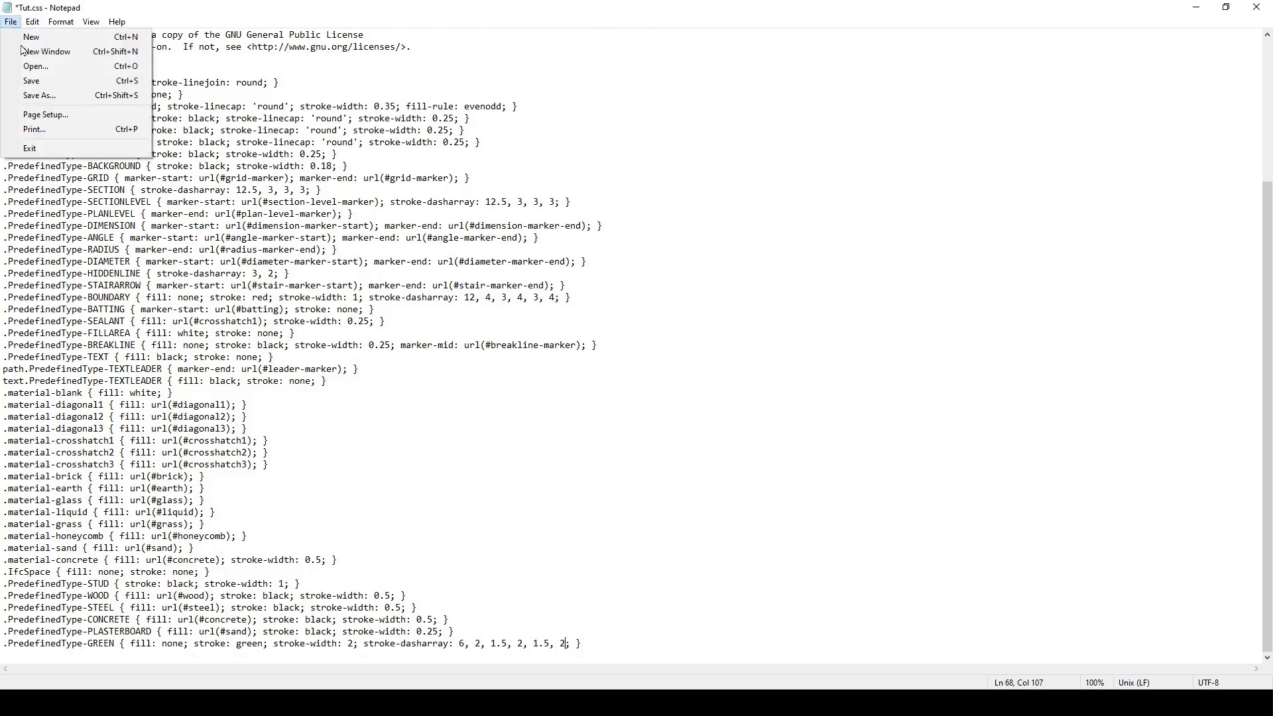
{"action": "left_click", "coordinate": [38, 81]}
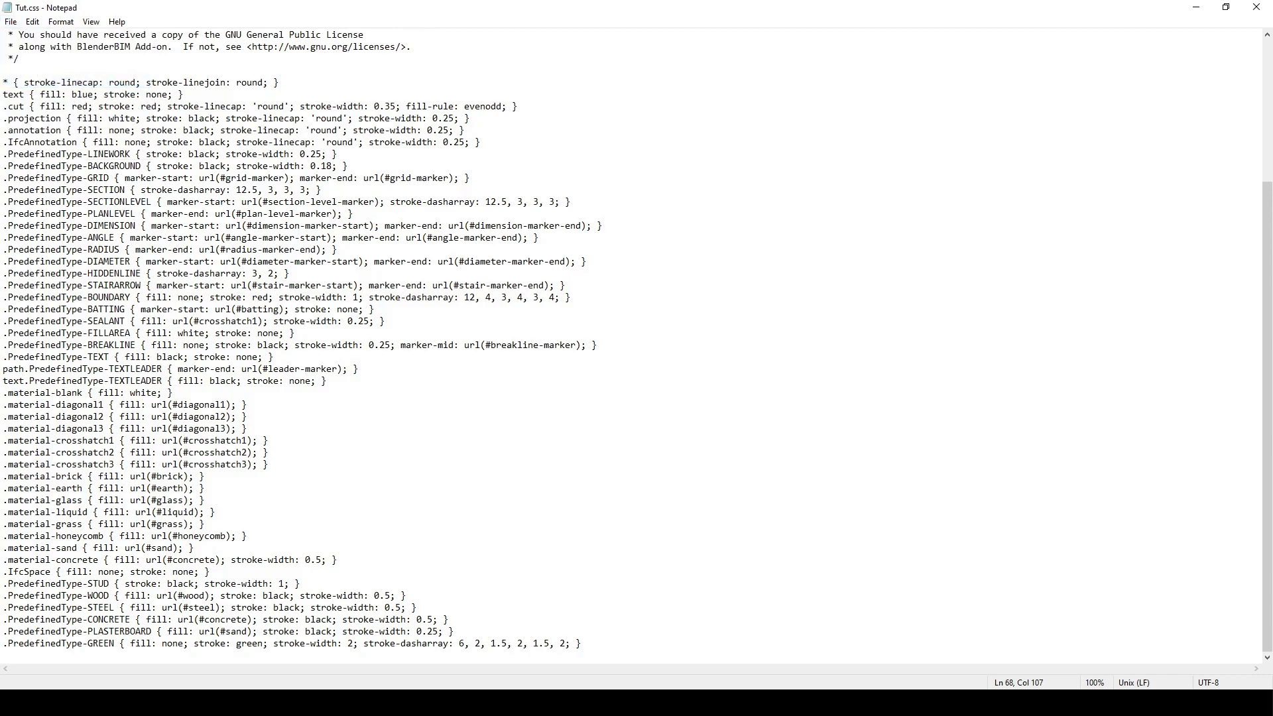
Switch to Blender, hide the site and ramp objects, and select the LINEWORK annotation over the ramp
{"action": "left_click", "coordinate": [668, 703]}
{"action": "left_click", "coordinate": [543, 555]}
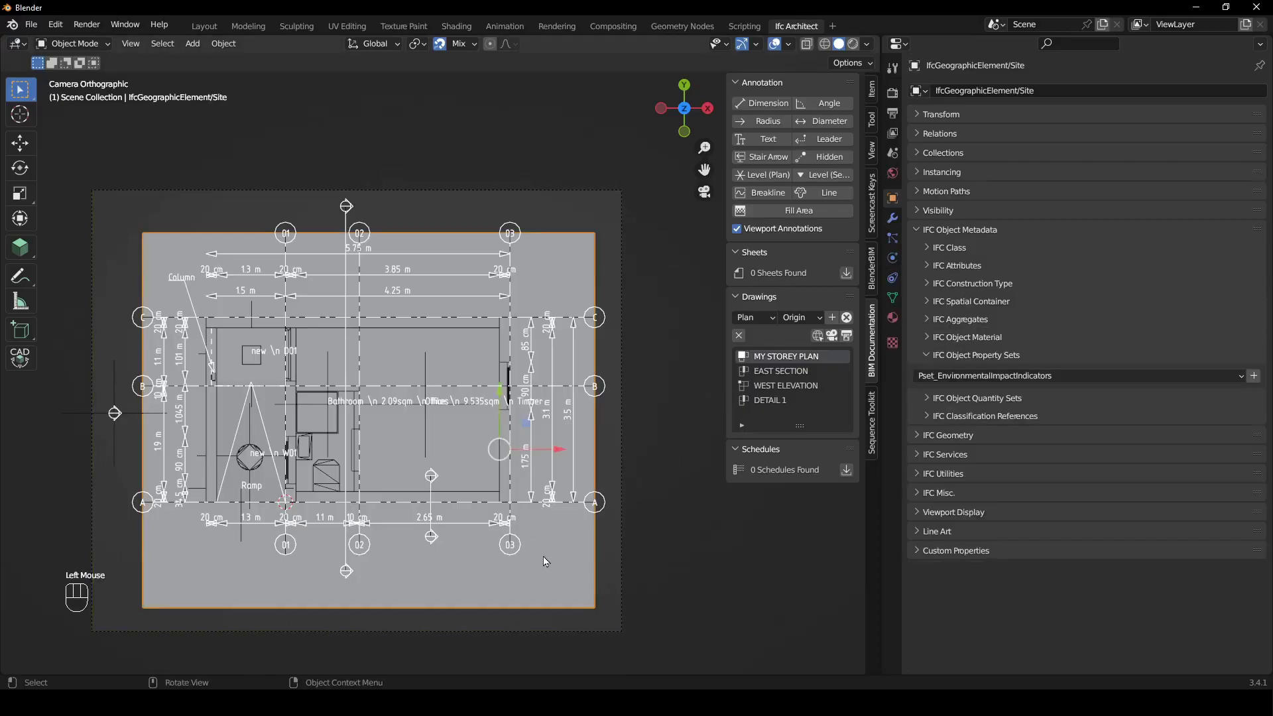
{"action": "key", "text": "h"}
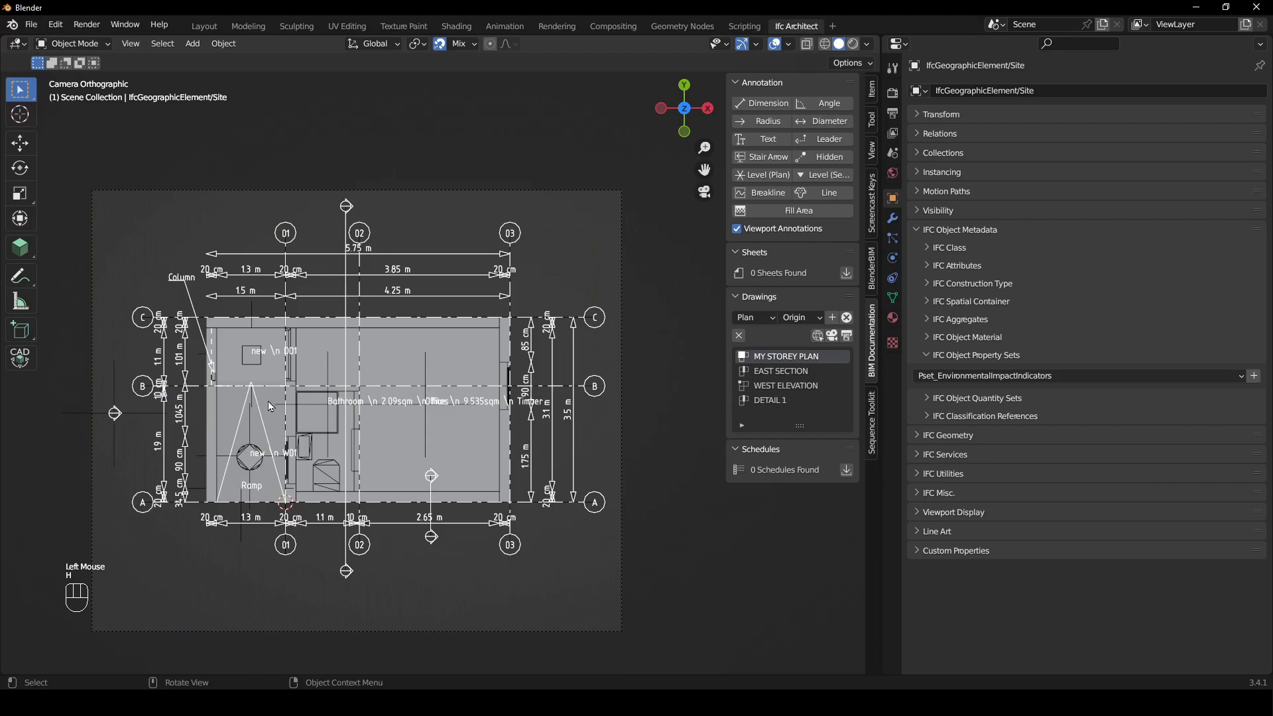
{"action": "left_click", "coordinate": [278, 425]}
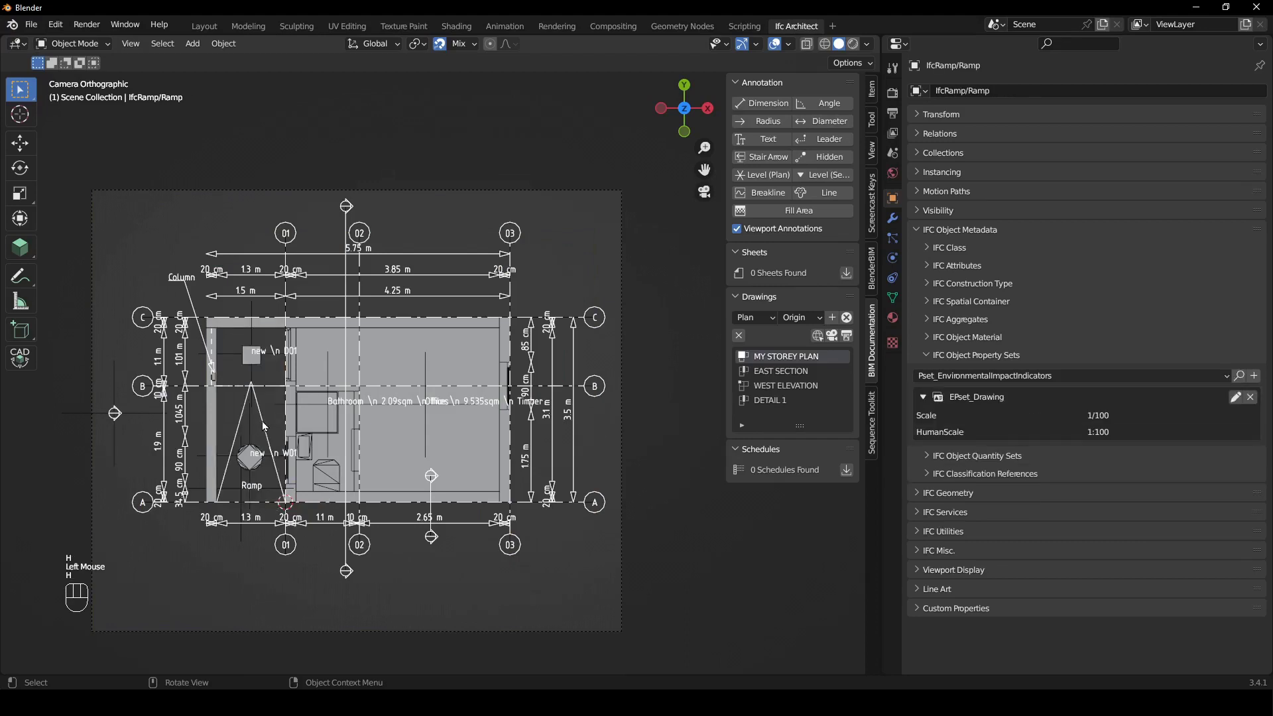
{"action": "left_click", "coordinate": [263, 423]}
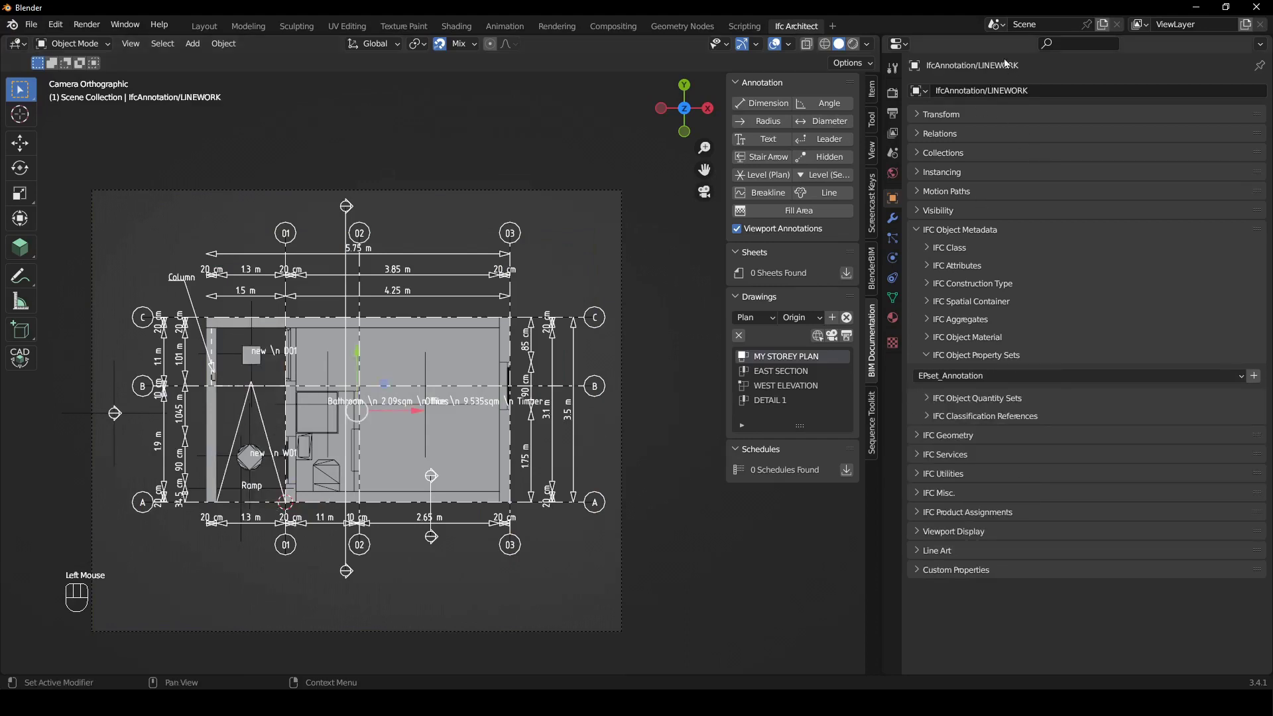
Change the ObjectType attribute of the ramp's LINEWORK annotation to GREEN and save the attributes
{"action": "left_click", "coordinate": [929, 358]}
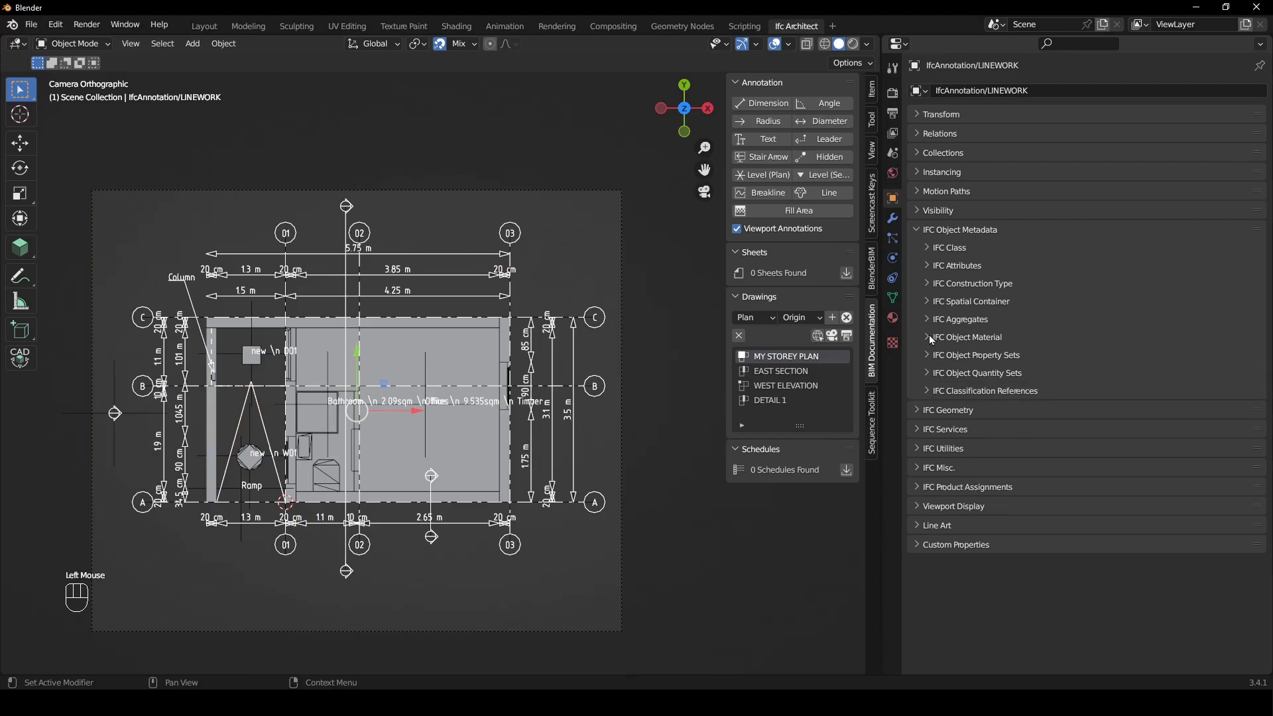
{"action": "left_click", "coordinate": [929, 267]}
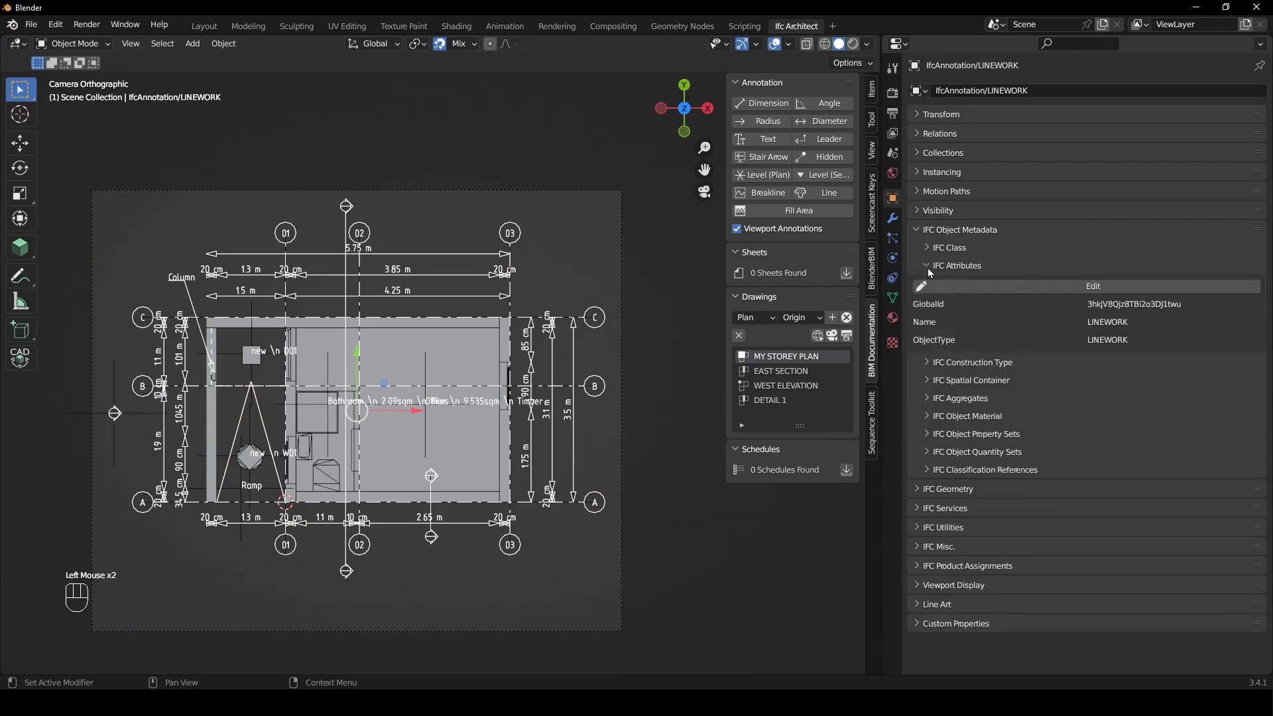
{"action": "left_click", "coordinate": [976, 293]}
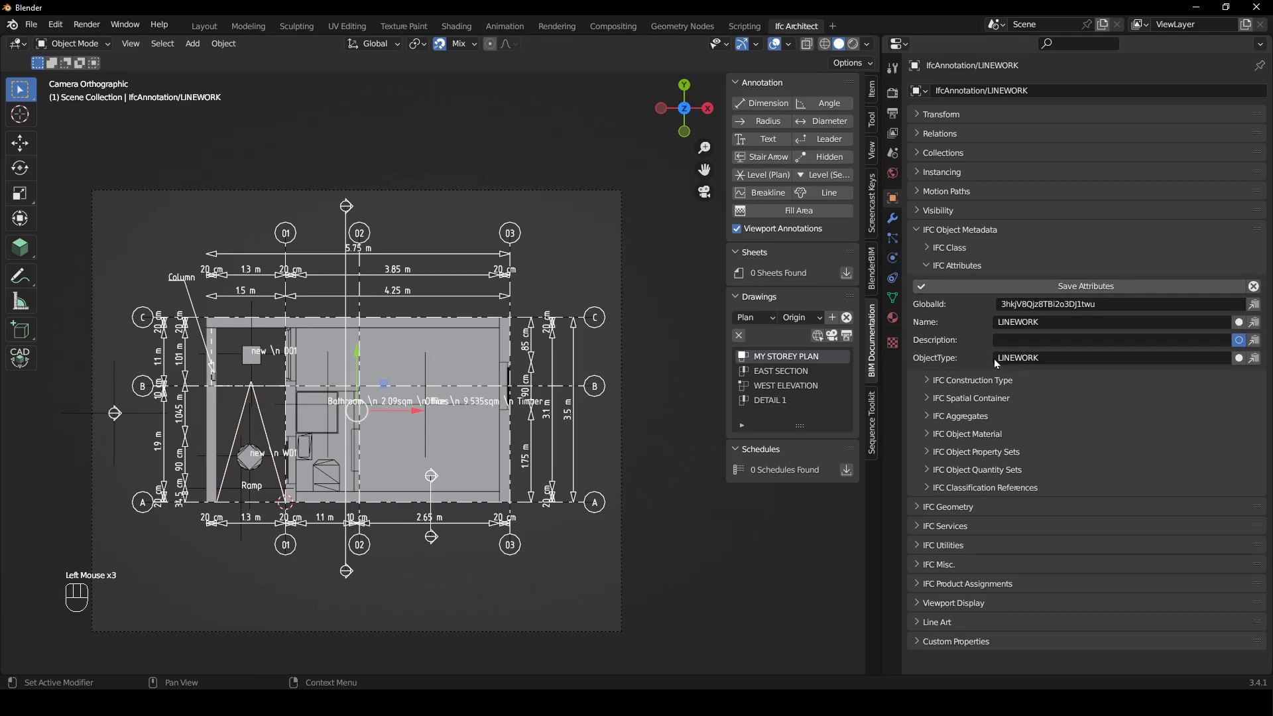
{"action": "left_click", "coordinate": [1042, 356]}
{"action": "type", "text": "GREEN"}
{"action": "left_click", "coordinate": [1072, 287]}
Deselect the annotation, activate the MY STOREY PLAN view and generate its SVG drawing
{"action": "left_click", "coordinate": [716, 505]}
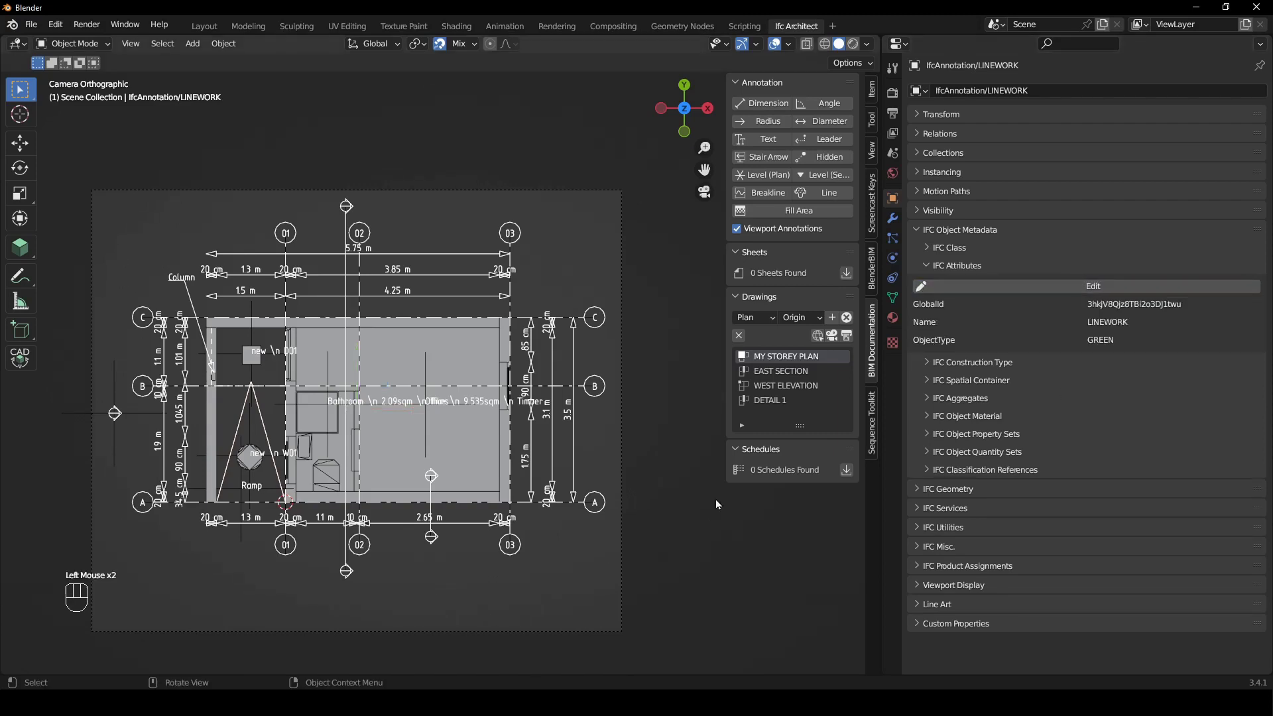
{"action": "left_click", "coordinate": [834, 339]}
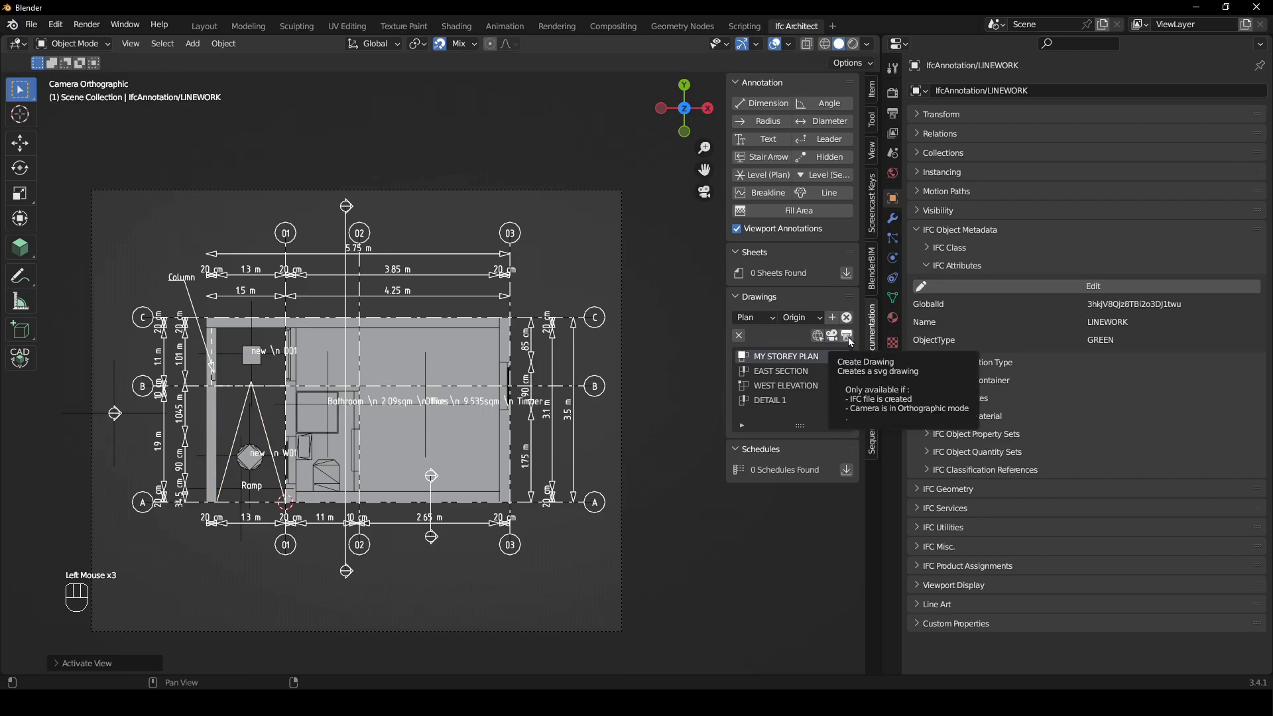
{"action": "left_click", "coordinate": [851, 341]}
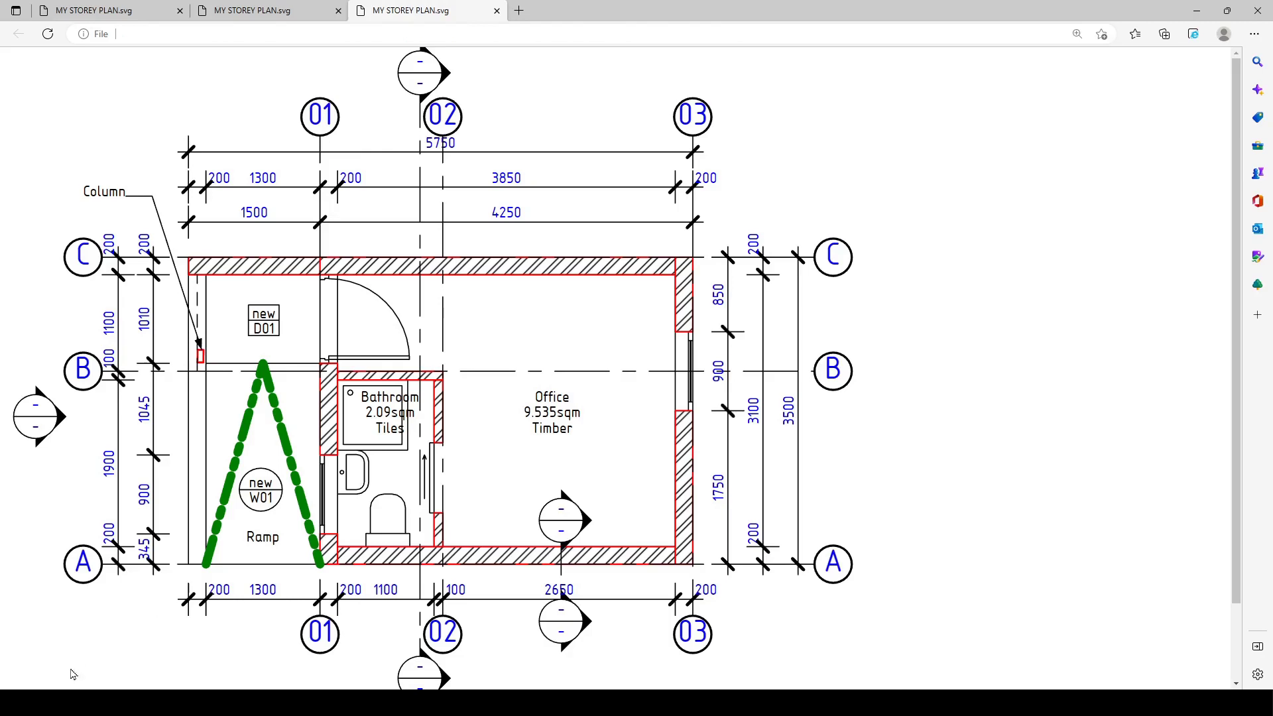
Switch to the styles folder window in File Explorer and open the templates folder inside data
{"action": "mouse_move", "coordinate": [79, 703]}
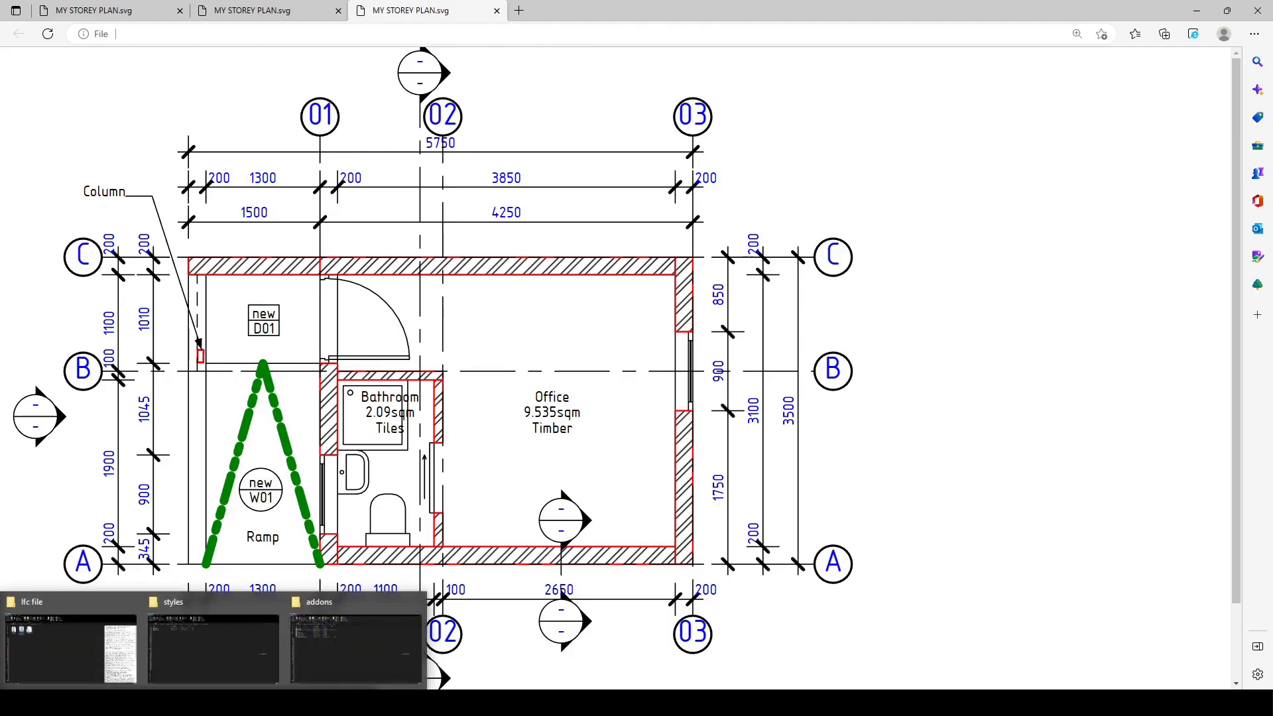
{"action": "left_click", "coordinate": [173, 645]}
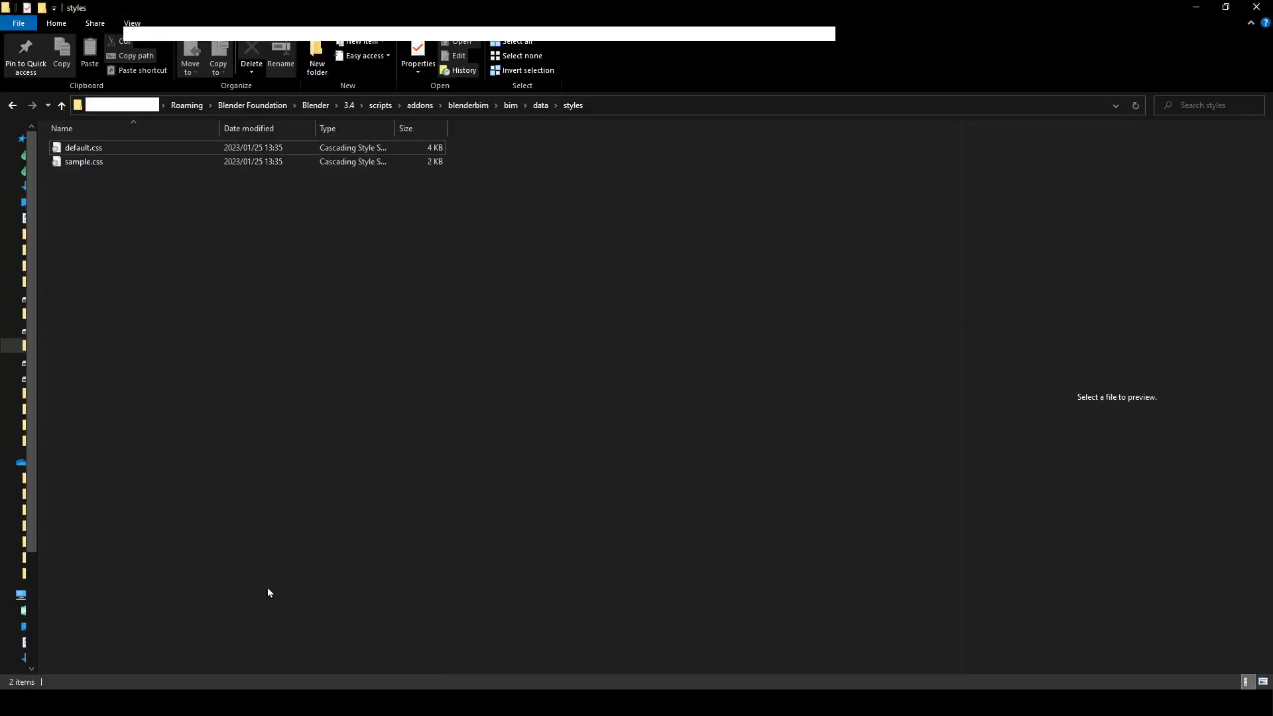
{"action": "left_click", "coordinate": [539, 107]}
{"action": "double_click", "coordinate": [97, 289]}
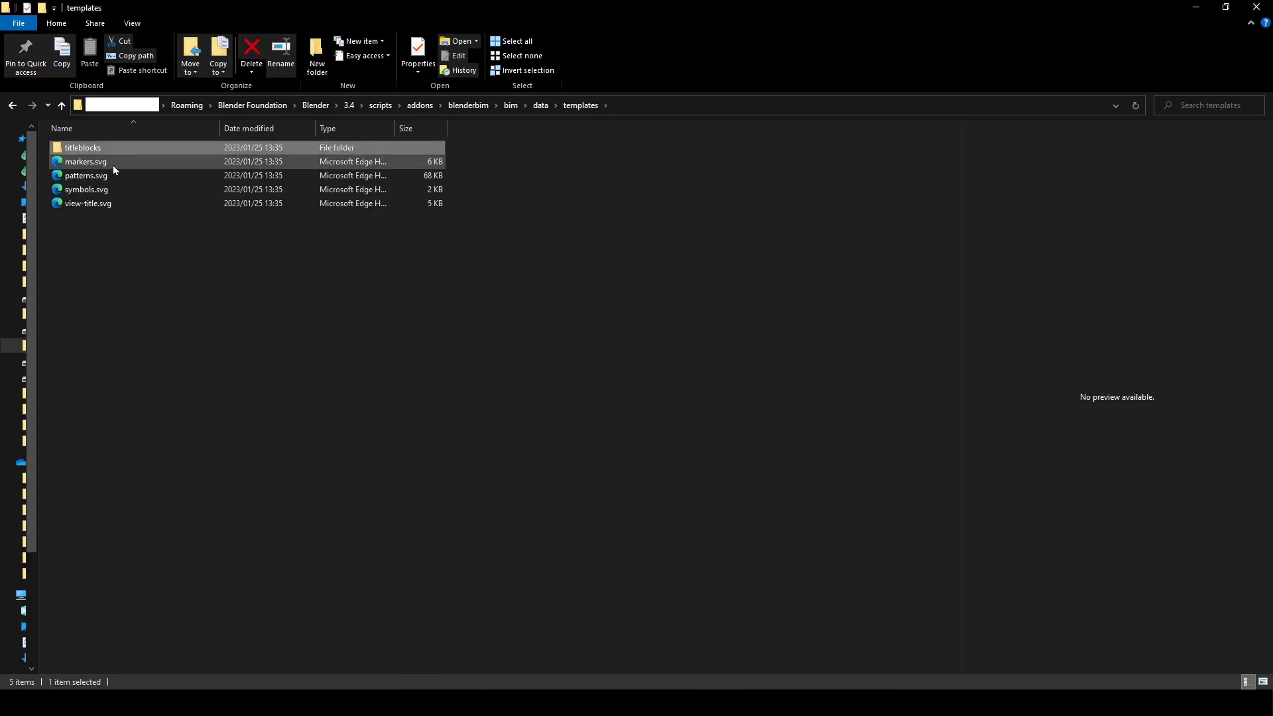
Look over the template files and open patterns.svg with Notepad in a maximized window
{"action": "left_click", "coordinate": [111, 176]}
{"action": "left_click", "coordinate": [113, 203]}
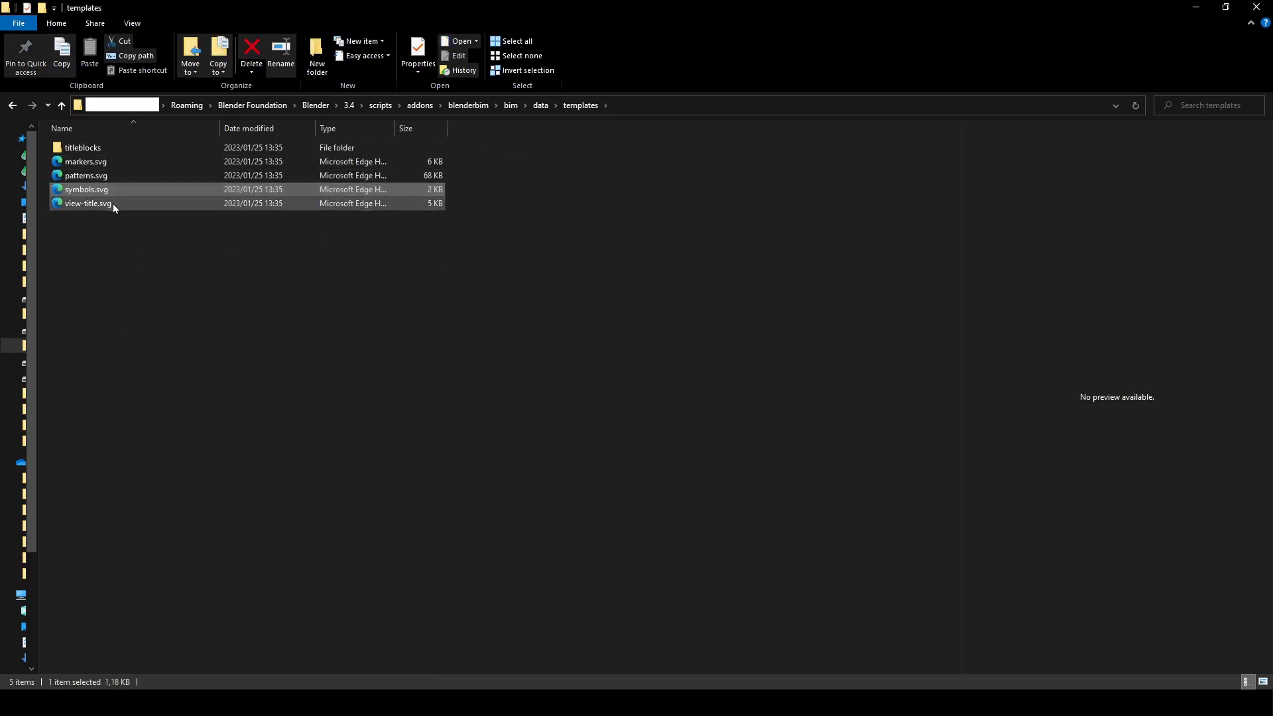
{"action": "left_click", "coordinate": [128, 147]}
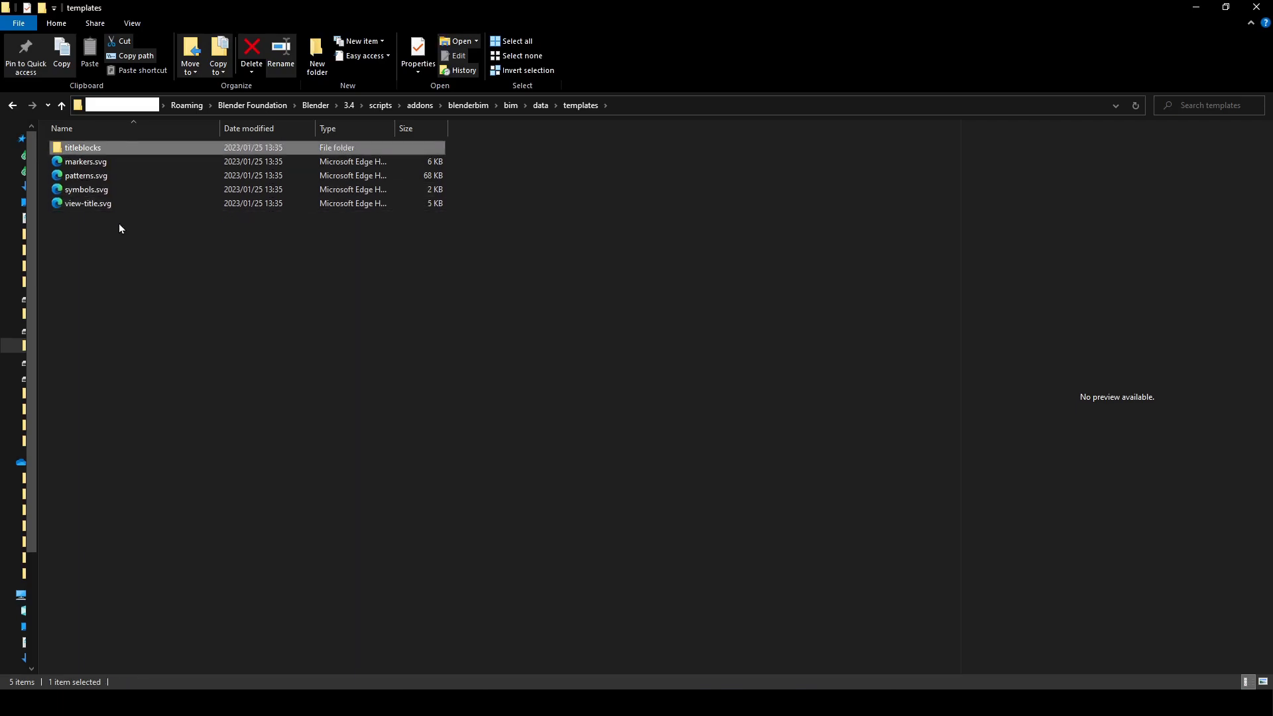
{"action": "left_click", "coordinate": [105, 176]}
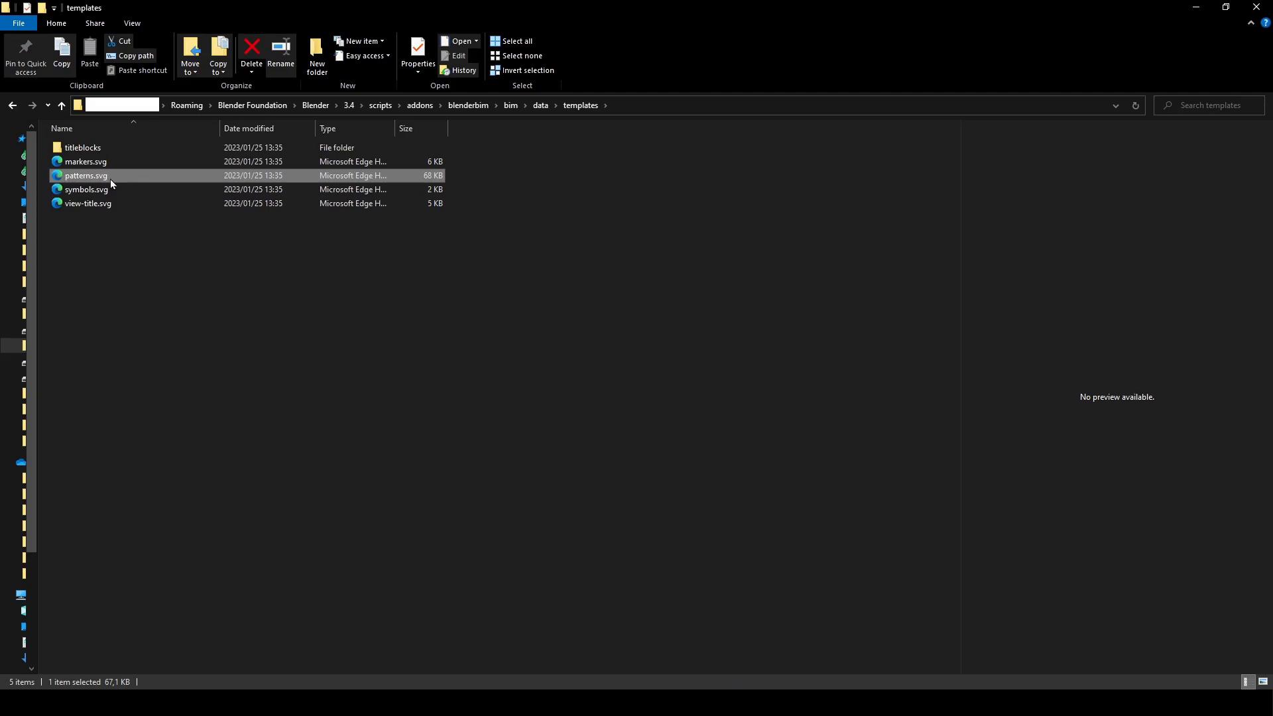
{"action": "right_click", "coordinate": [110, 179]}
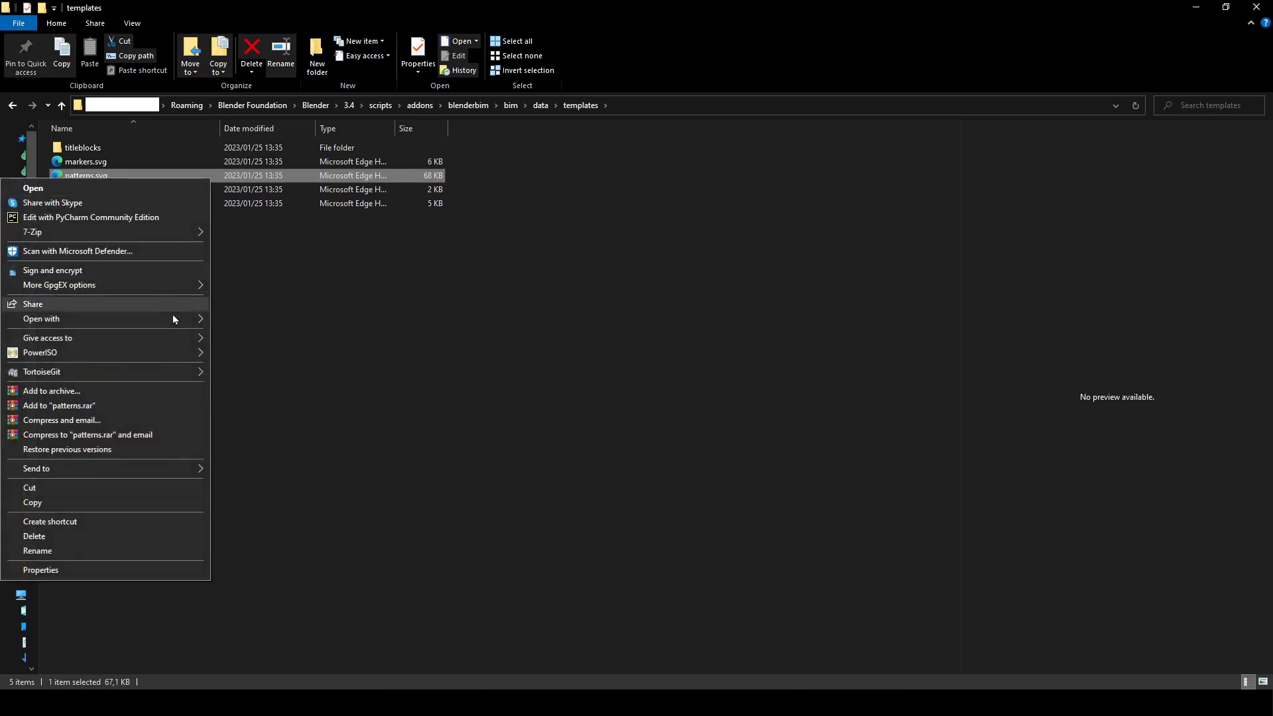
{"action": "mouse_move", "coordinate": [171, 320]}
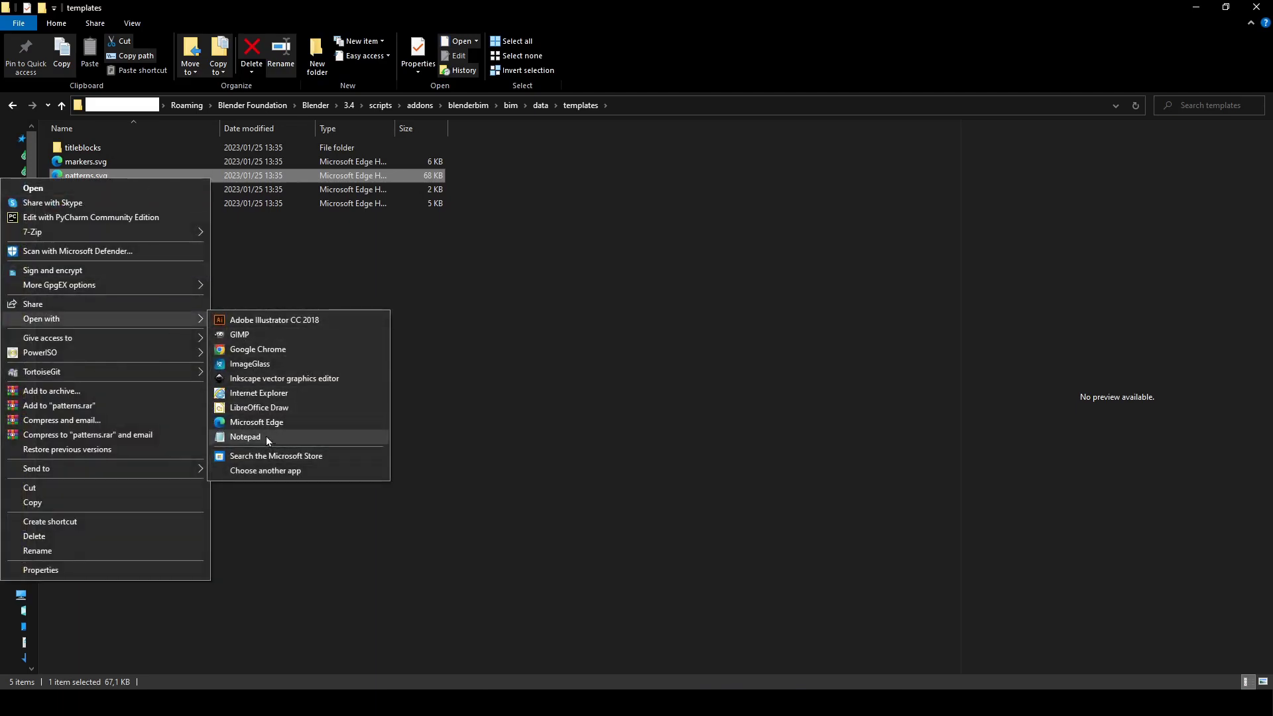
{"action": "left_click", "coordinate": [267, 438]}
{"action": "left_click_drag", "start_coordinate": [390, 346], "coordinate": [361, 2]}
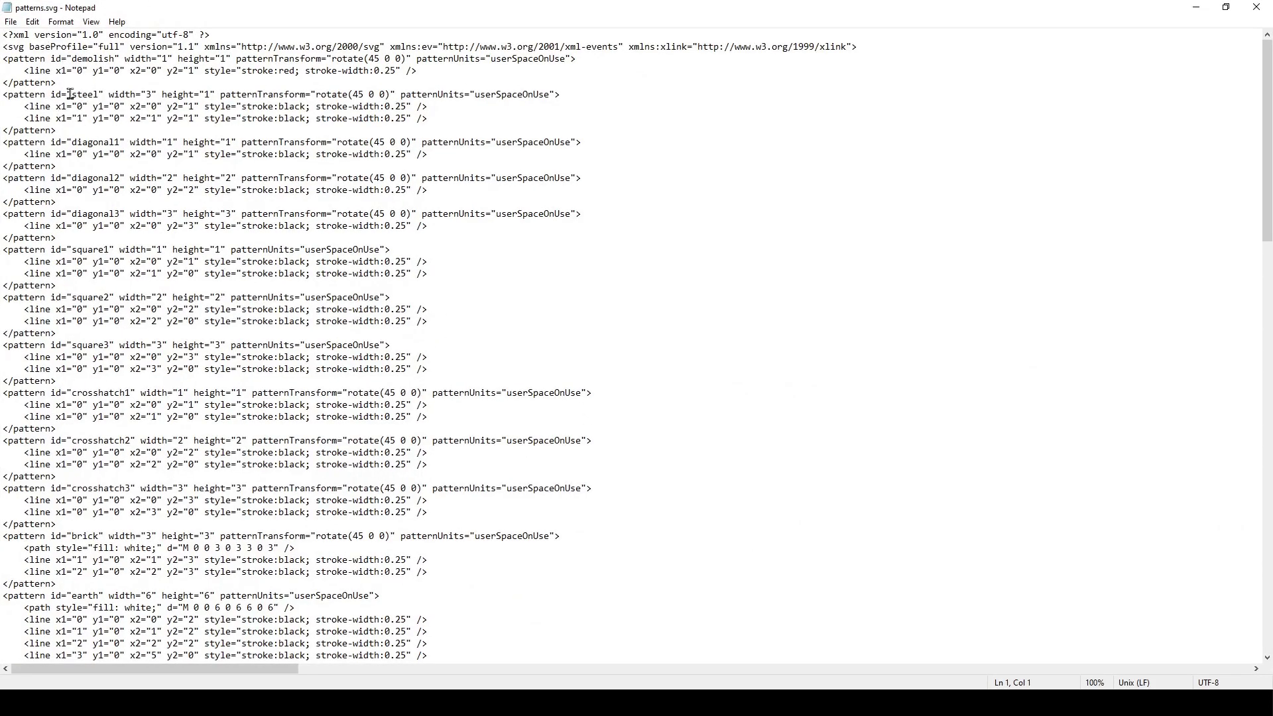
Examine the pattern definitions in patterns.svg, including the steel, sand and glass blocks and their closing pattern tags
{"action": "left_click_drag", "start_coordinate": [78, 94], "coordinate": [215, 94]}
{"action": "left_click_drag", "start_coordinate": [352, 94], "coordinate": [387, 95]}
{"action": "left_click_drag", "start_coordinate": [76, 108], "coordinate": [375, 117]}
{"action": "left_click_drag", "start_coordinate": [72, 95], "coordinate": [196, 114]}
{"action": "scroll", "coordinate": [192, 465], "scroll_direction": "down", "scroll_amount": 13}
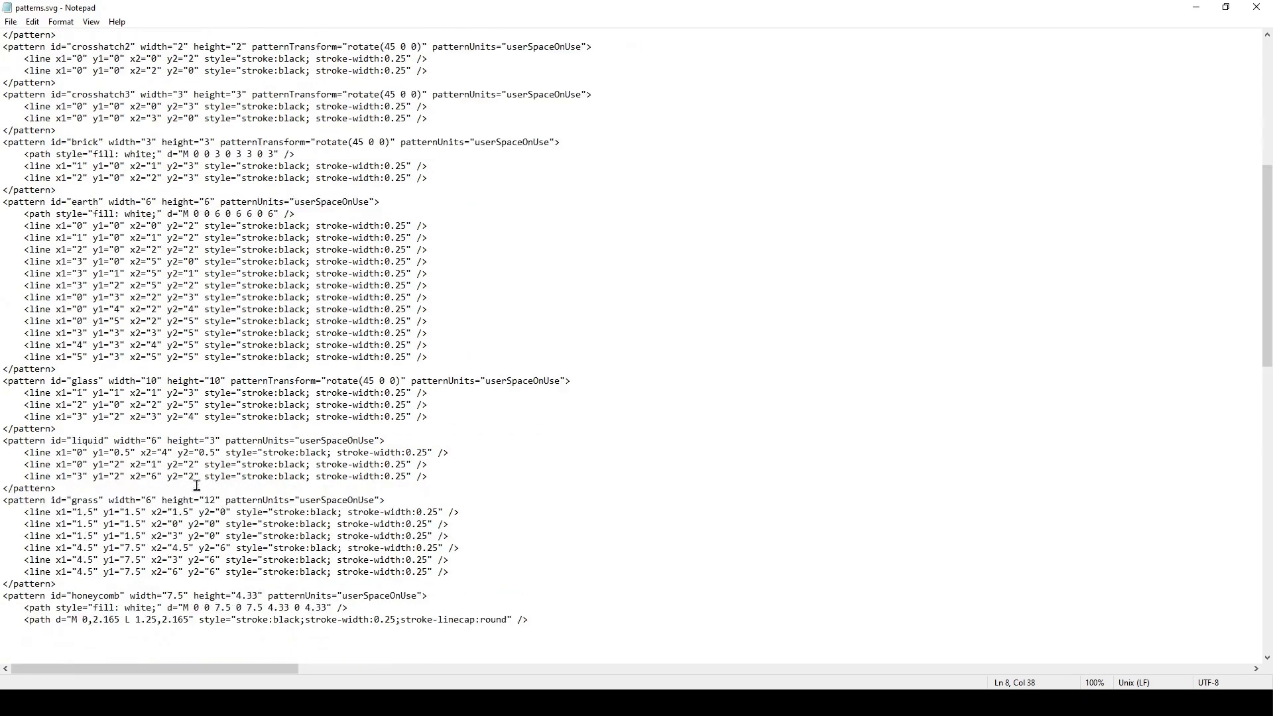
{"action": "scroll", "coordinate": [193, 473], "scroll_direction": "down", "scroll_amount": 14}
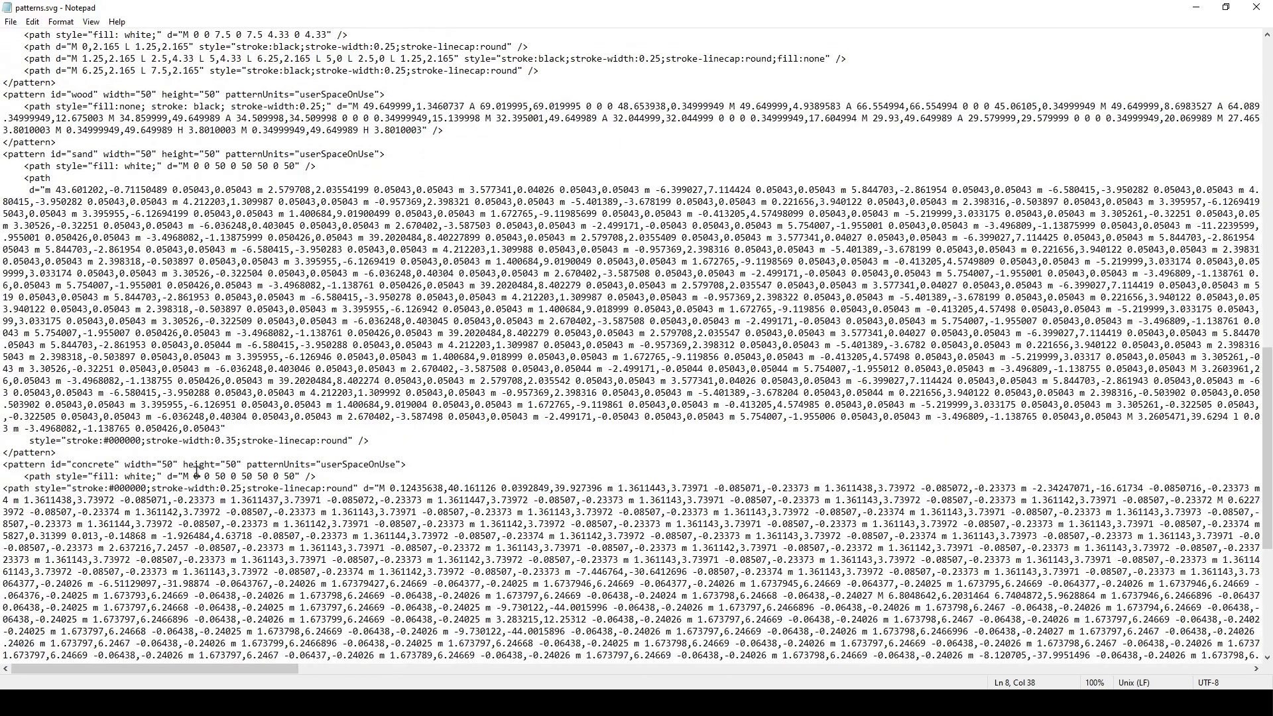
{"action": "left_click_drag", "start_coordinate": [72, 154], "coordinate": [396, 436]}
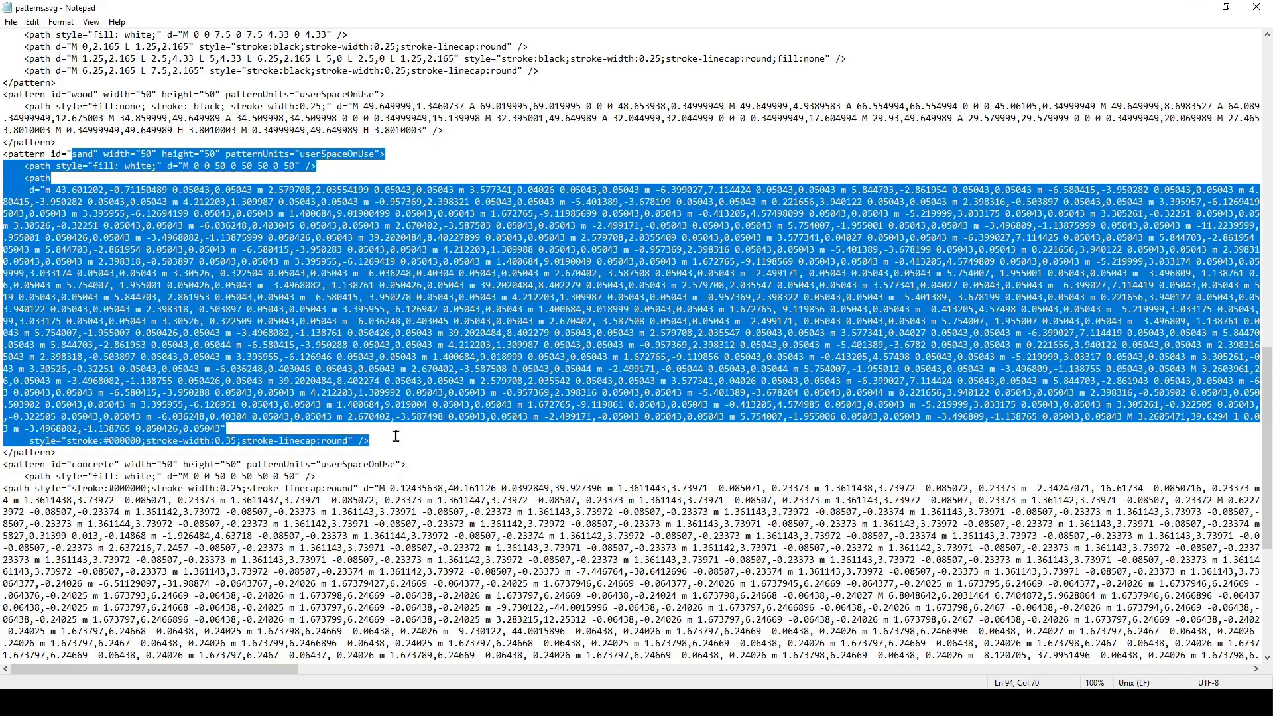
{"action": "left_click", "coordinate": [186, 247]}
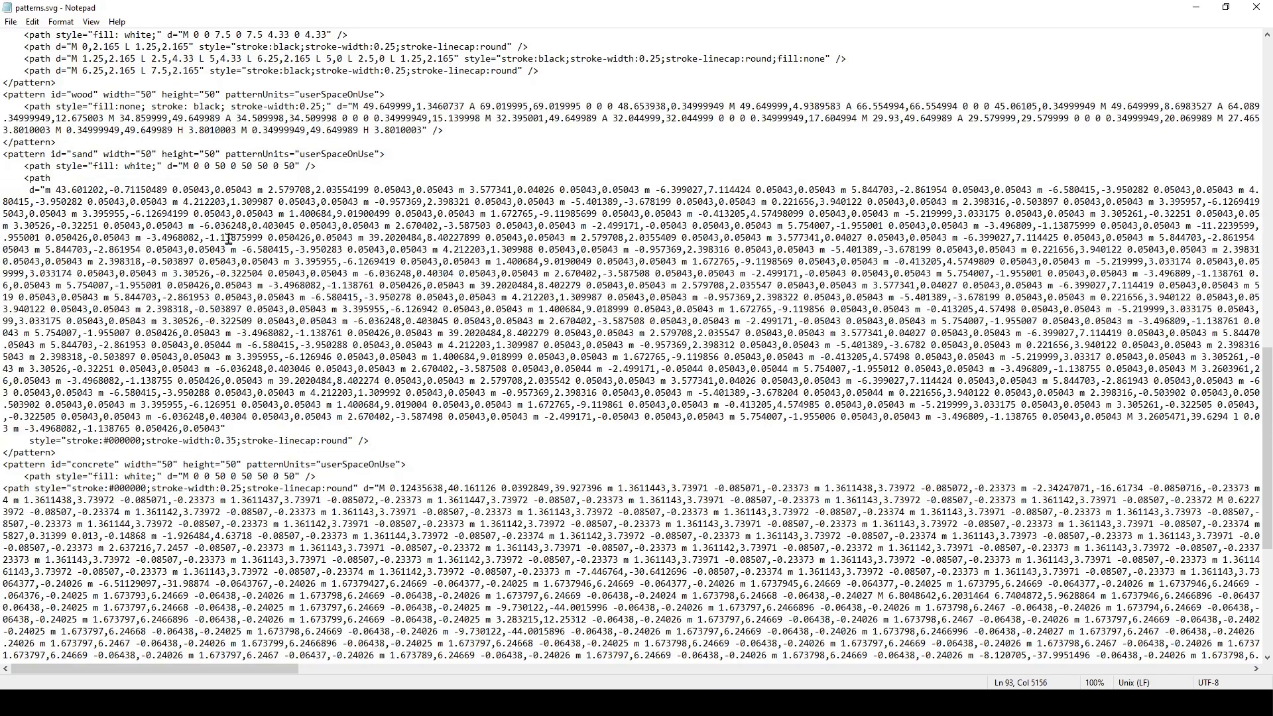
{"action": "scroll", "coordinate": [229, 238], "scroll_direction": "down", "scroll_amount": 6}
{"action": "scroll", "coordinate": [283, 330], "scroll_direction": "down", "scroll_amount": 3}
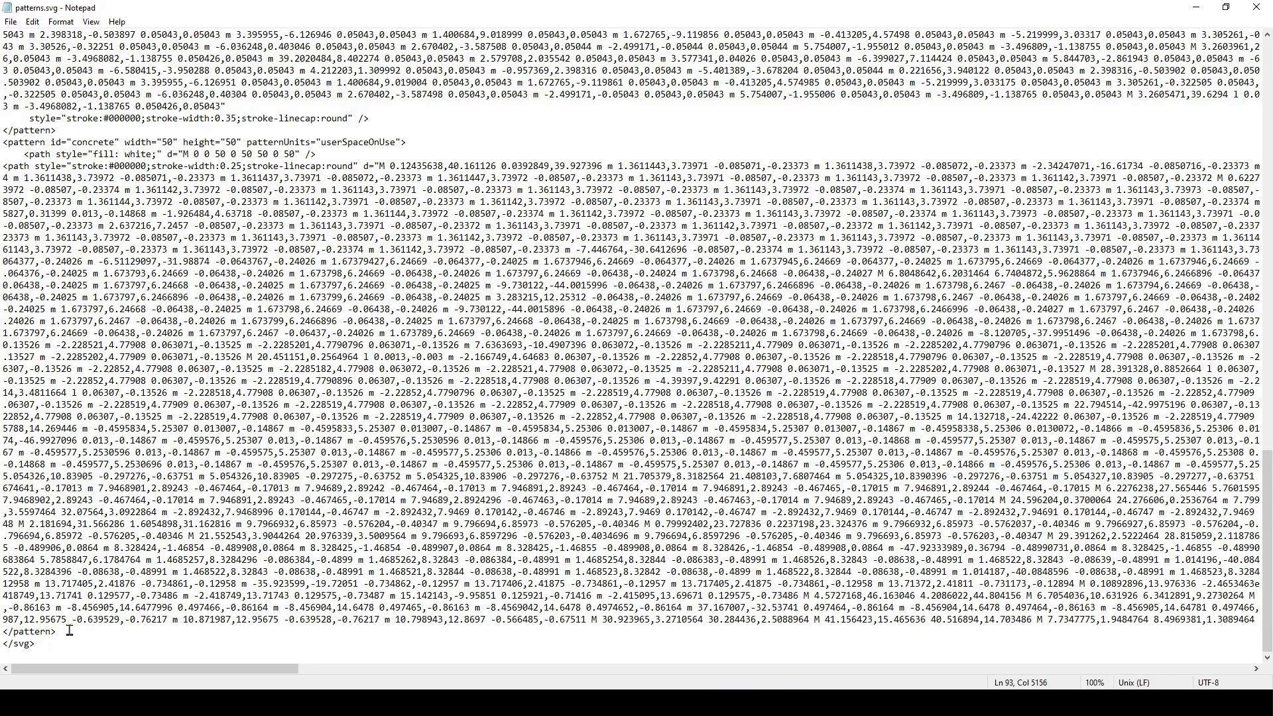
{"action": "scroll", "coordinate": [114, 590], "scroll_direction": "up", "scroll_amount": 15}
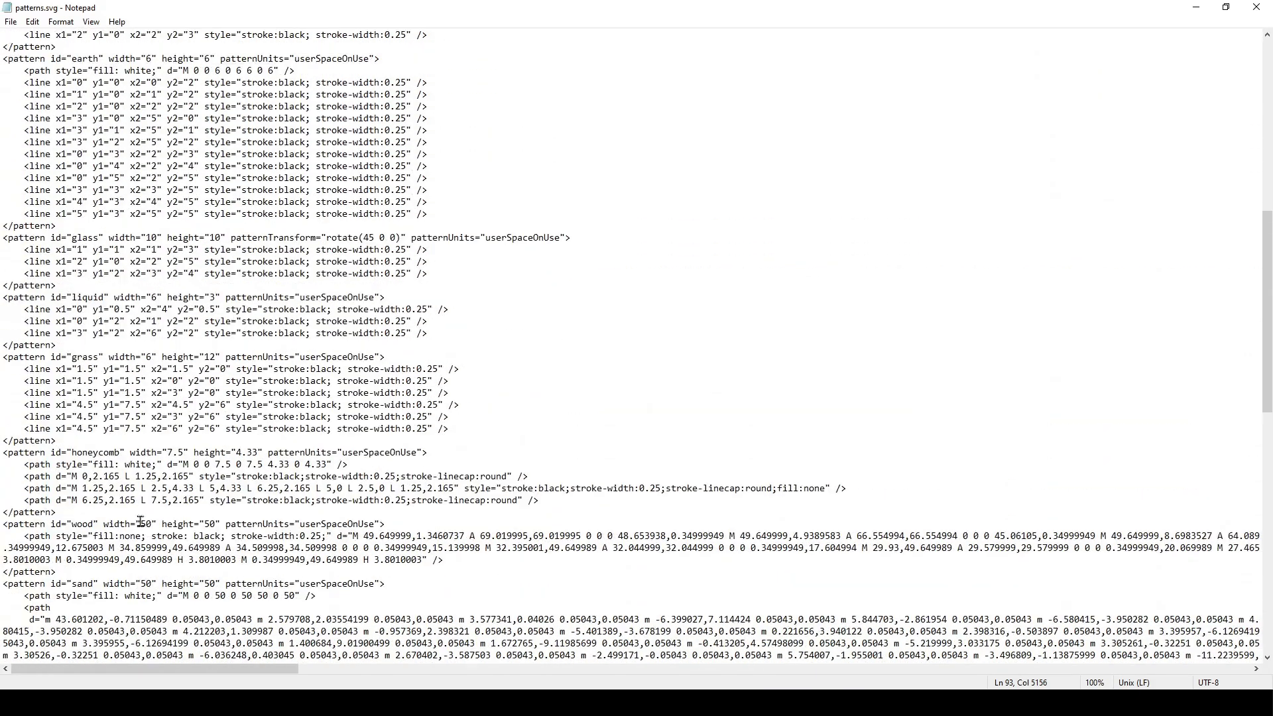
{"action": "left_click_drag", "start_coordinate": [5, 228], "coordinate": [59, 228]}
{"action": "left_click_drag", "start_coordinate": [59, 287], "coordinate": [8, 286]}
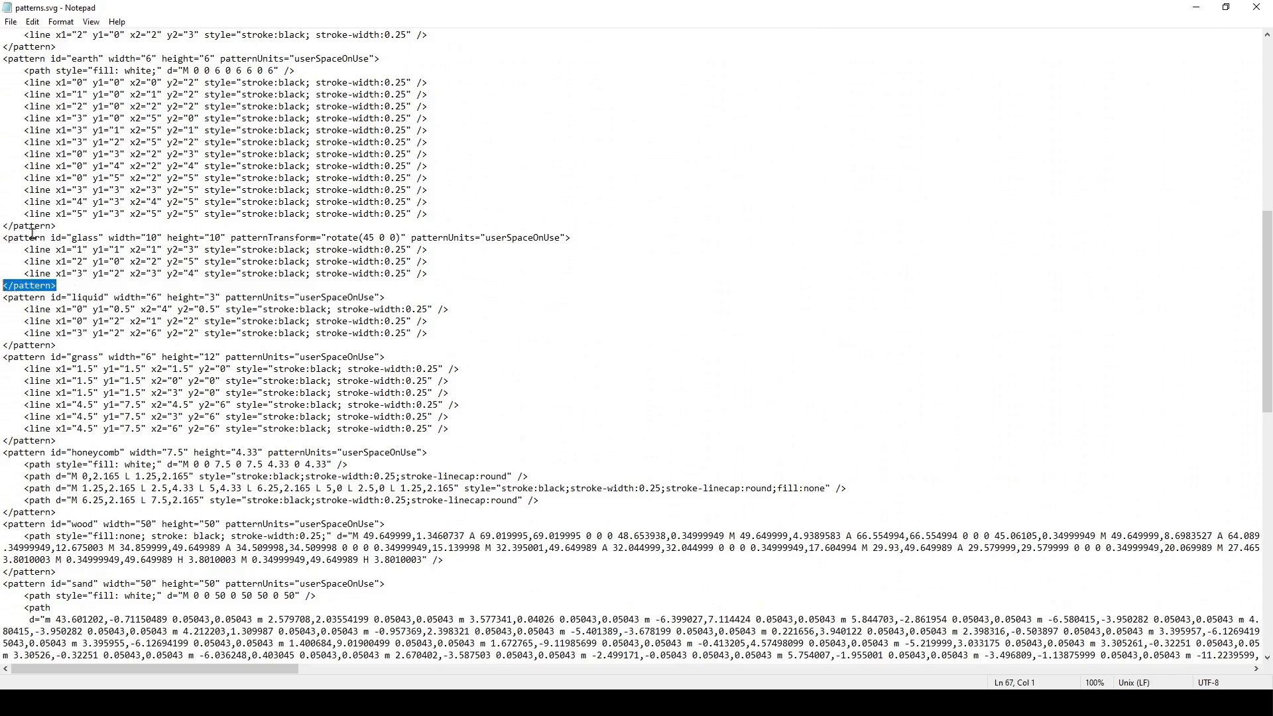
{"action": "left_click_drag", "start_coordinate": [60, 227], "coordinate": [456, 283]}
Paste a redbrick pattern with width 2, height 2, a 45-degree rotation and red 0.25 lines after the concrete pattern
{"action": "scroll", "coordinate": [290, 375], "scroll_direction": "down", "scroll_amount": 20}
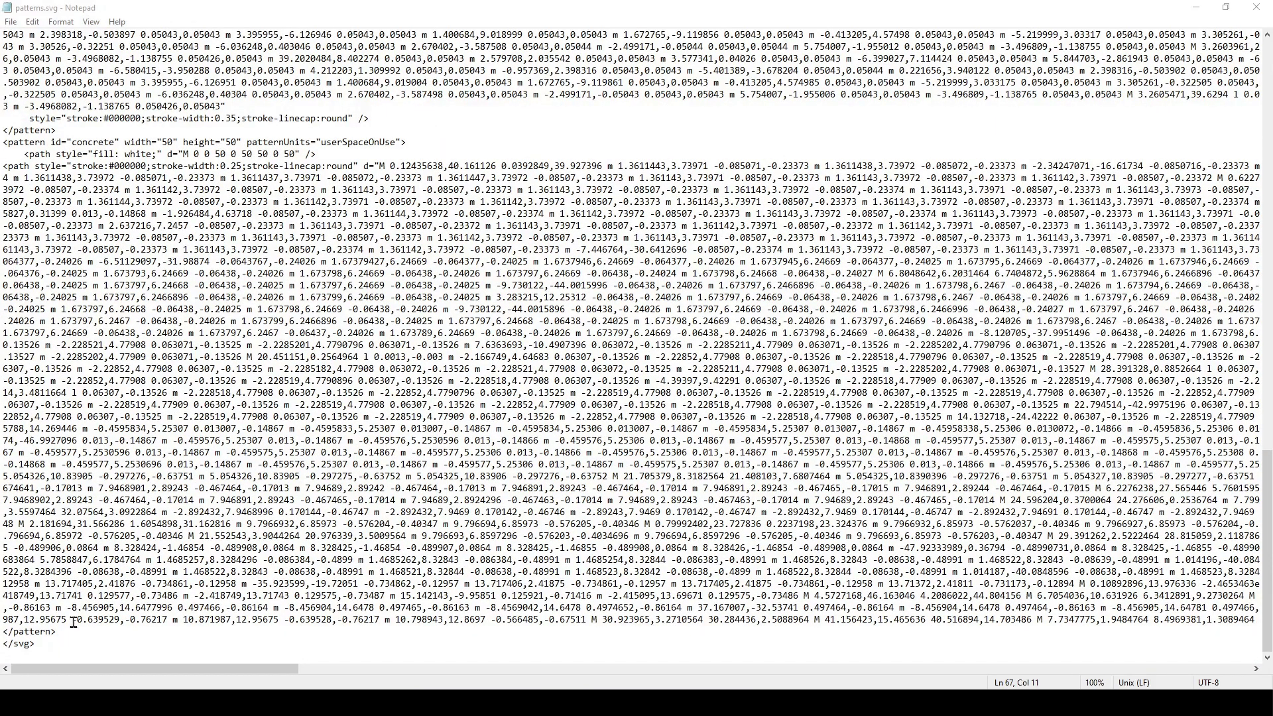
{"action": "left_click", "coordinate": [59, 632]}
{"action": "key", "text": "Return"}
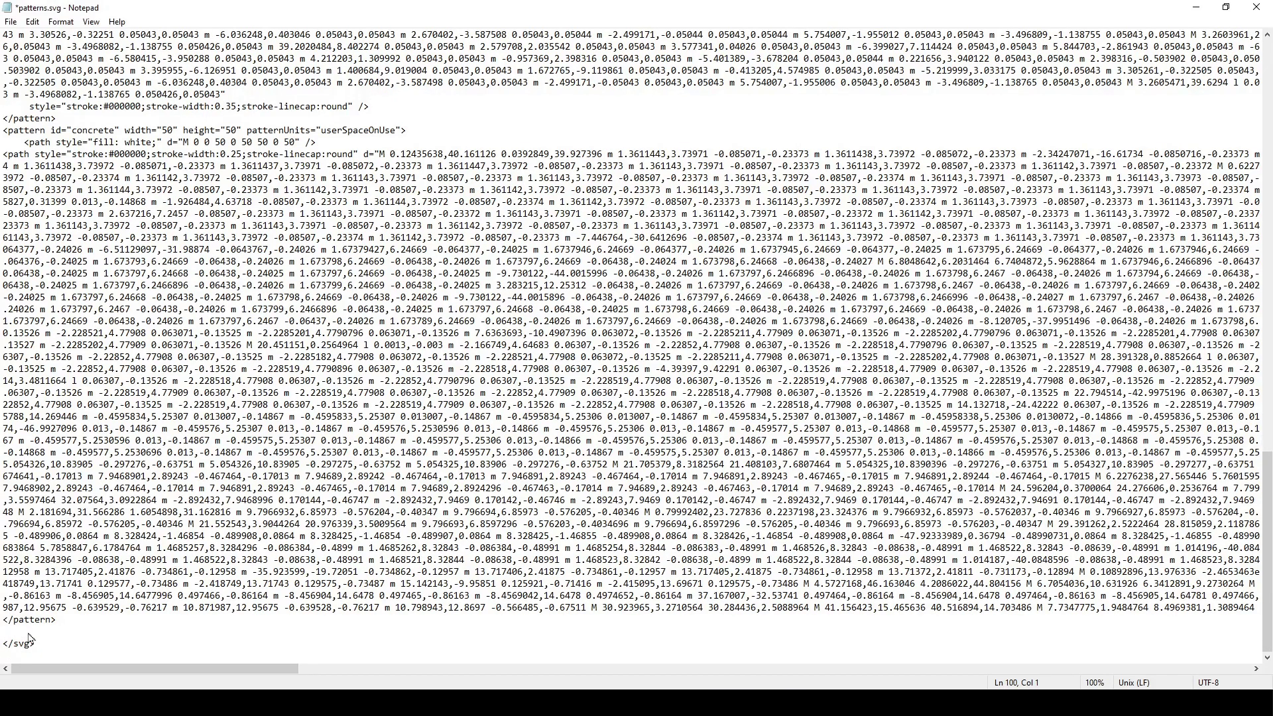
{"action": "right_click", "coordinate": [29, 633]}
{"action": "left_click", "coordinate": [63, 491]}
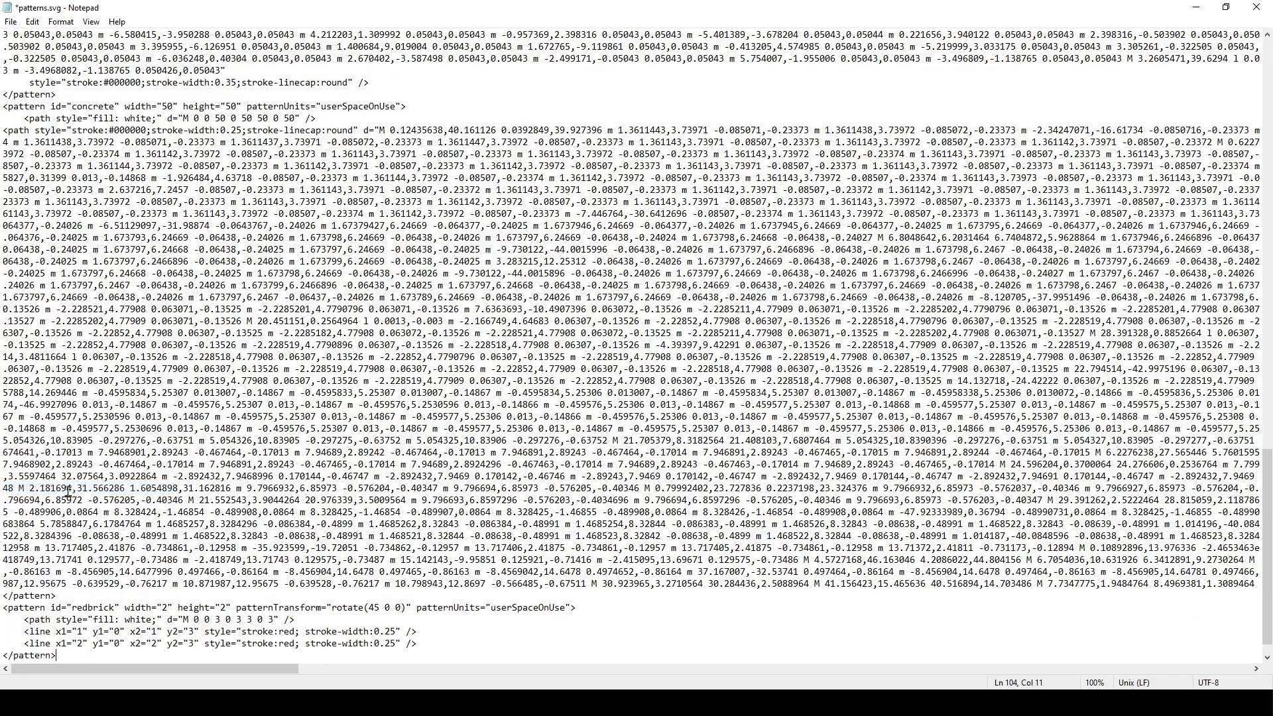
{"action": "scroll", "coordinate": [235, 467], "scroll_direction": "down", "scroll_amount": 1}
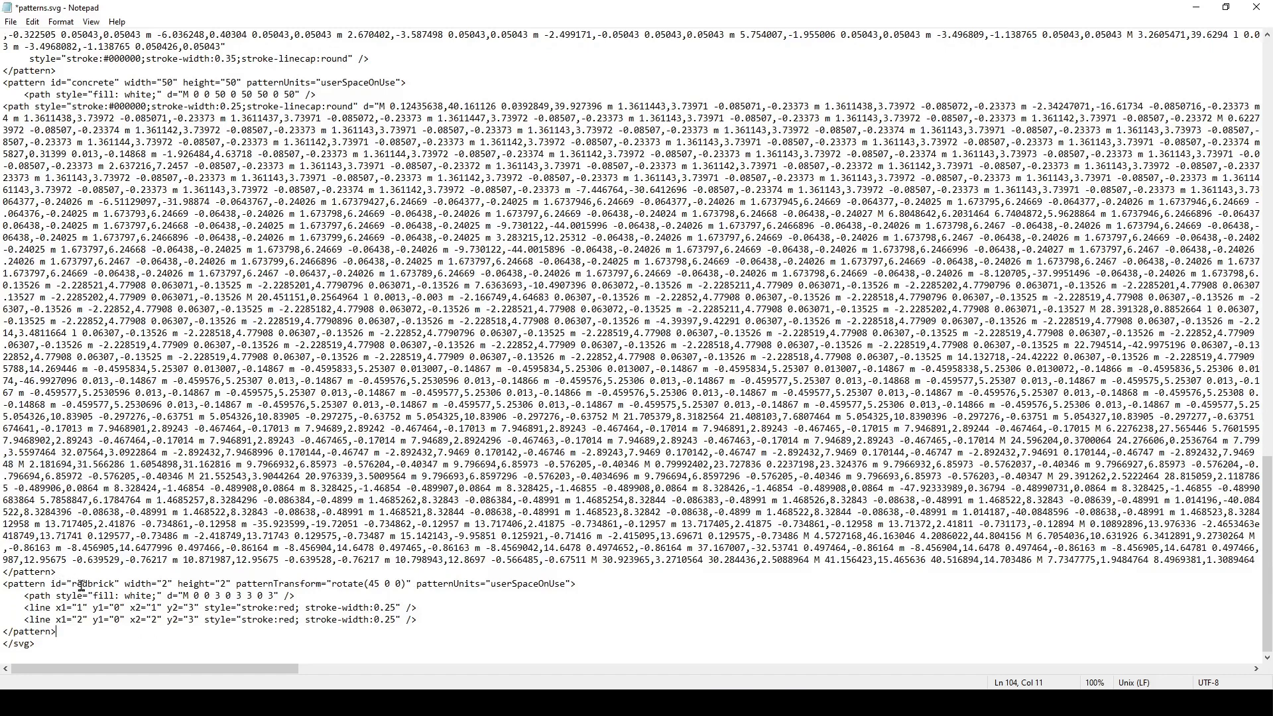
Review the id, size and transform attributes of the redbrick pattern, and save patterns.svg
{"action": "left_click_drag", "start_coordinate": [71, 589], "coordinate": [112, 585]}
{"action": "left_click", "coordinate": [164, 585]}
{"action": "double_click", "coordinate": [224, 585]}
{"action": "left_click", "coordinate": [237, 559]}
{"action": "left_click", "coordinate": [11, 21]}
{"action": "left_click", "coordinate": [33, 84]}
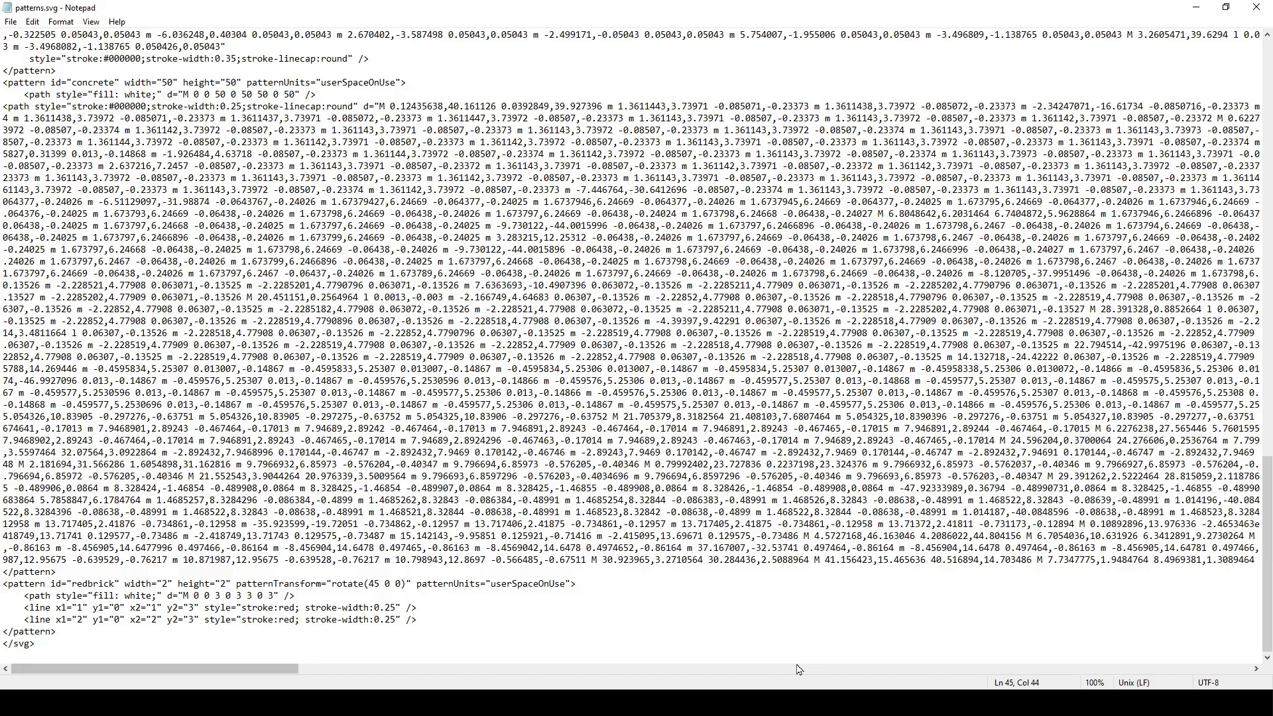
Switch to Tut.css and paste a copy of the .material-brick rule on a new line after the .PredefinedType-GREEN rule
{"action": "mouse_move", "coordinate": [726, 703]}
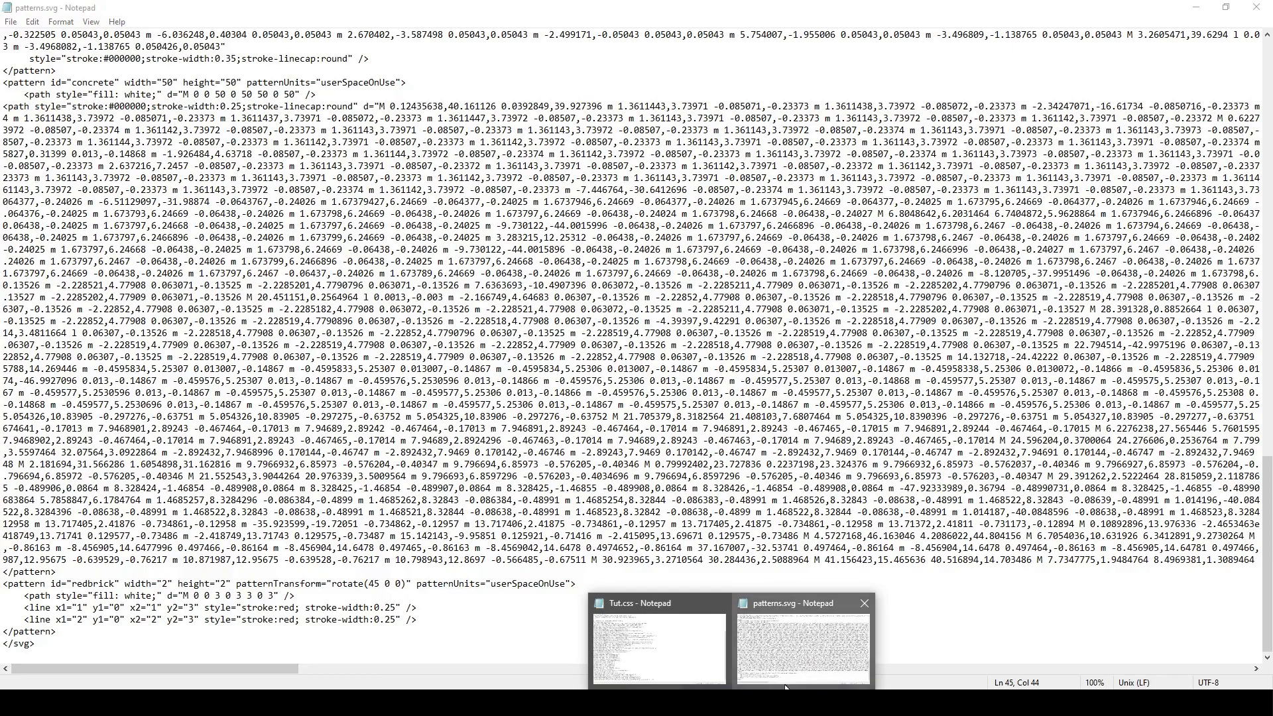
{"action": "left_click", "coordinate": [672, 654]}
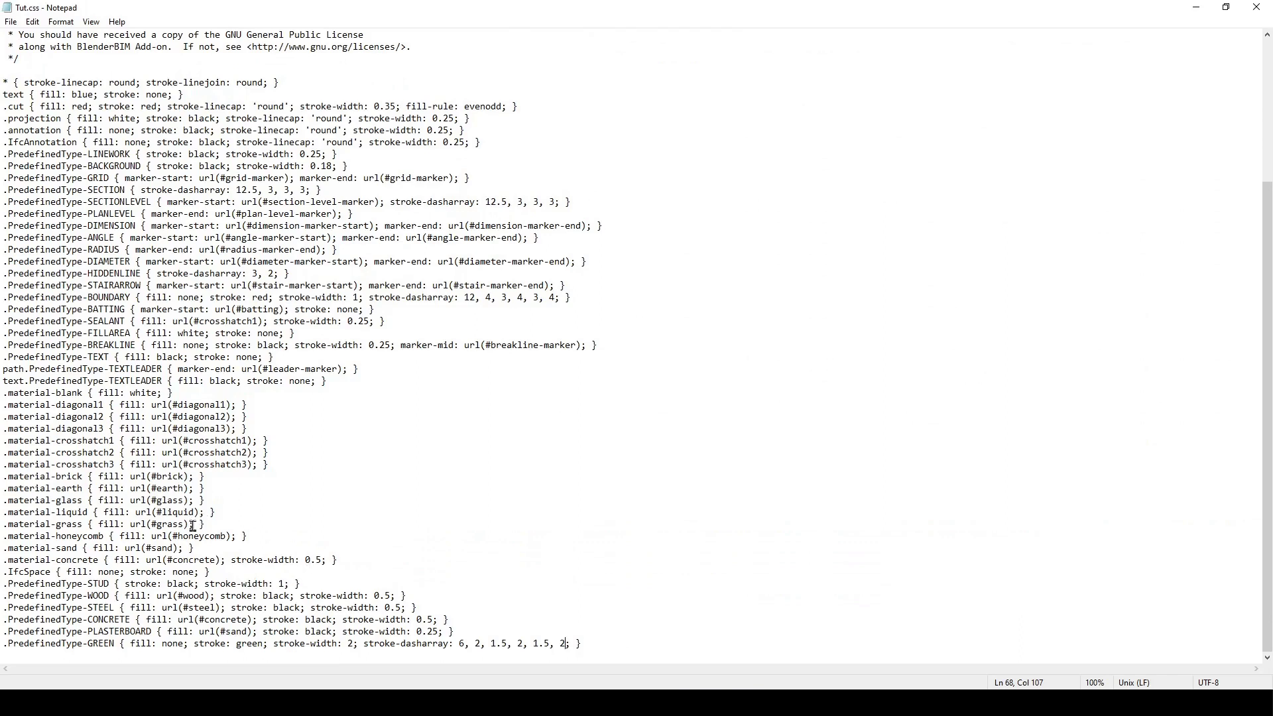
{"action": "left_click_drag", "start_coordinate": [213, 482], "coordinate": [4, 477]}
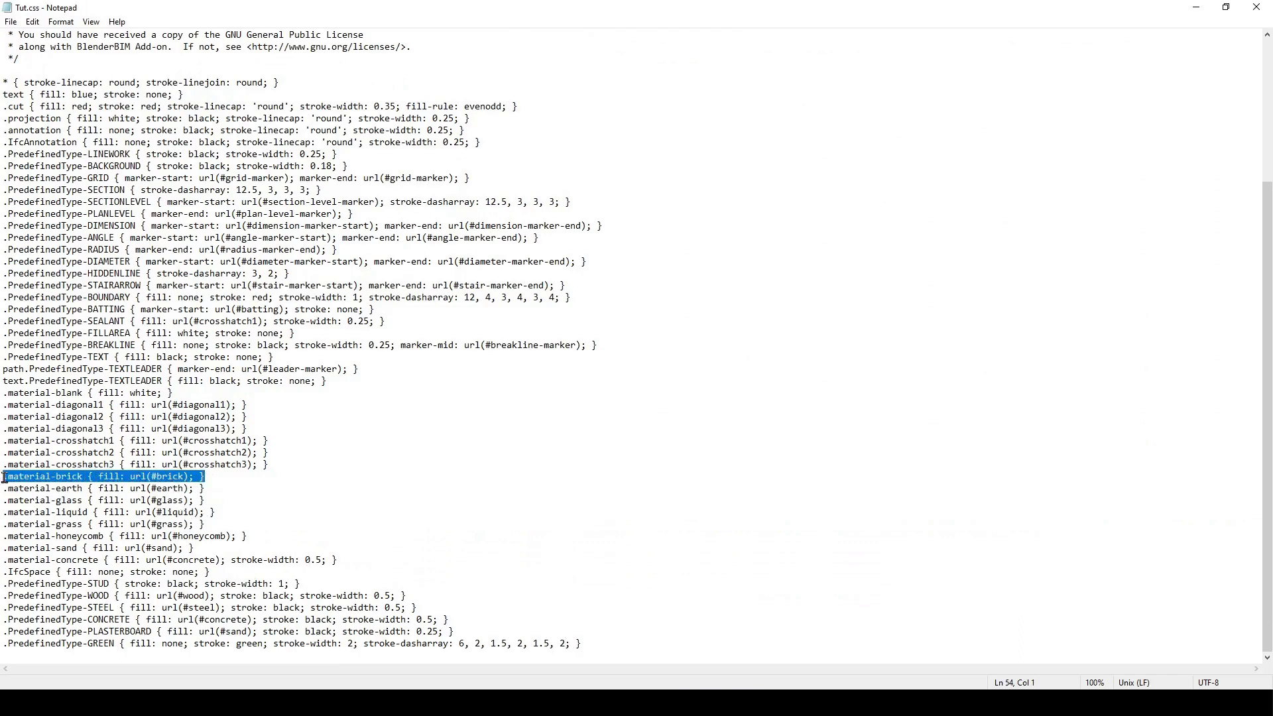
{"action": "right_click", "coordinate": [15, 478]}
{"action": "left_click", "coordinate": [41, 517]}
{"action": "left_click", "coordinate": [599, 643]}
{"action": "key", "text": "Return"}
{"action": "key", "text": "ctrl+v"}
Change the copied rule to .material-redbrick with fill url(#redbrick), and save Tut.css
{"action": "scroll", "coordinate": [523, 619], "scroll_direction": "down", "scroll_amount": 1, "text": "ctrl"}
{"action": "left_click", "coordinate": [155, 643]}
{"action": "type", "text": "red"}
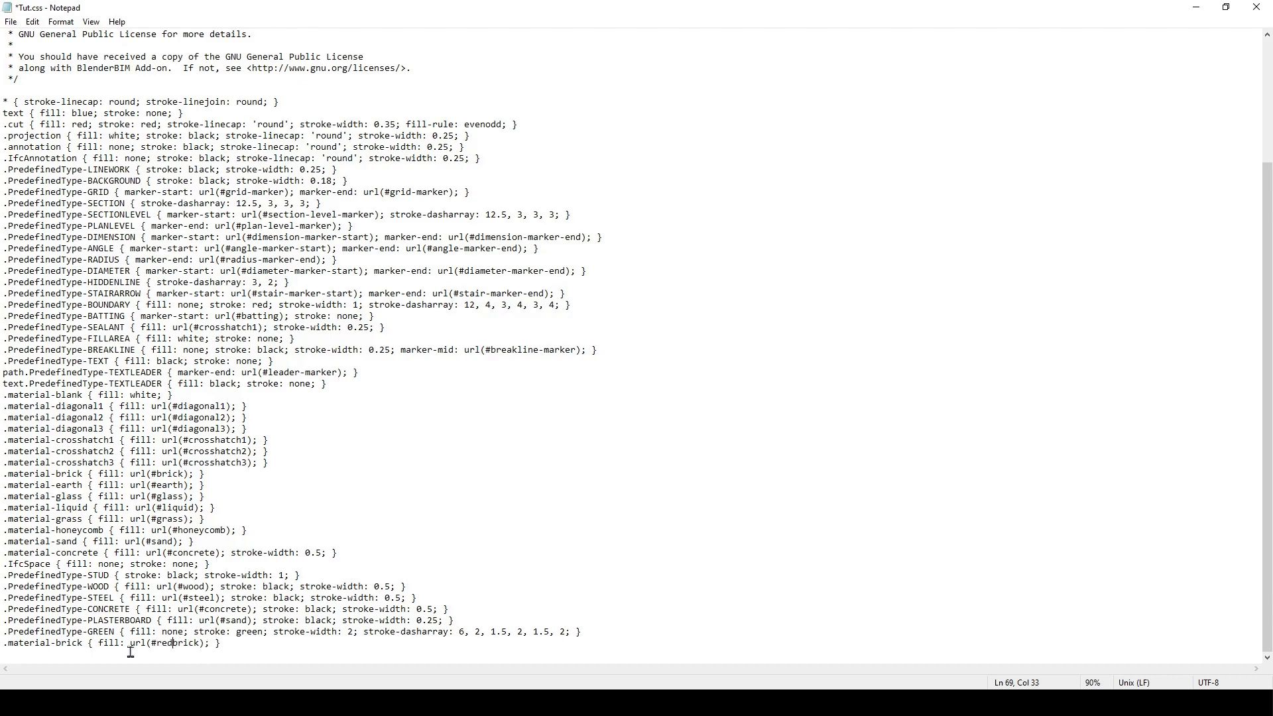
{"action": "left_click", "coordinate": [56, 643]}
{"action": "type", "text": "red"}
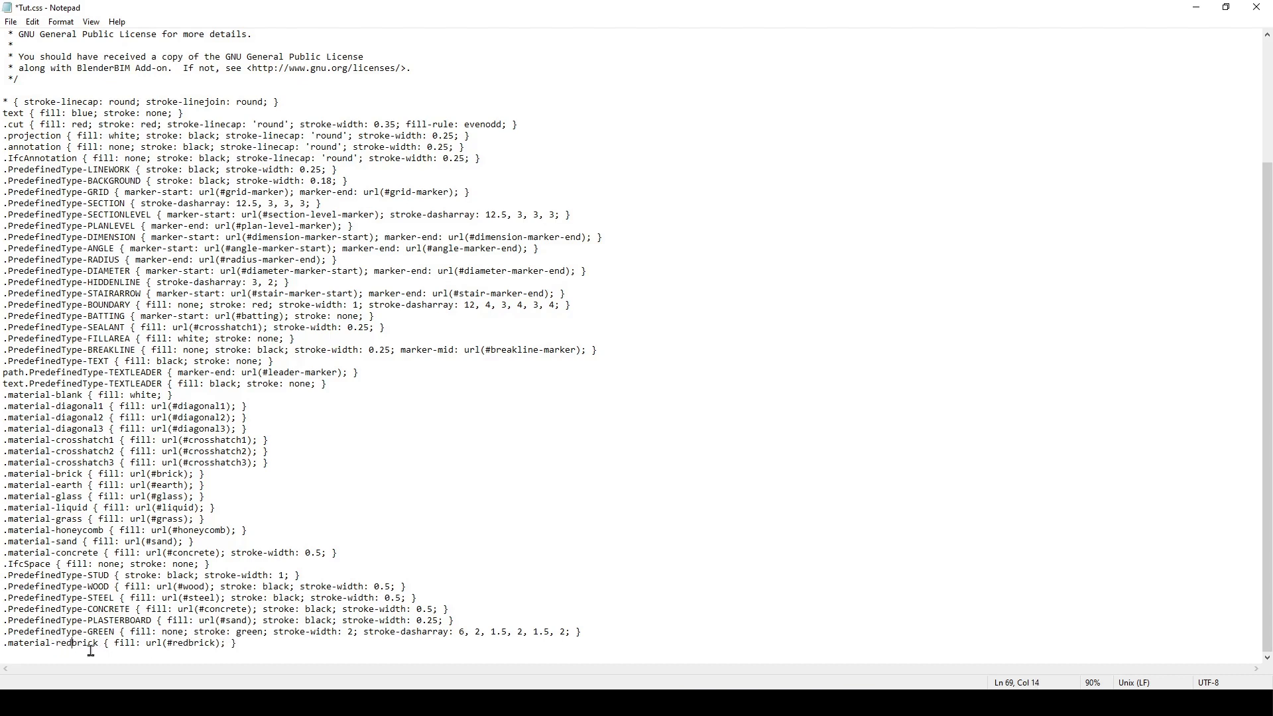
{"action": "left_click", "coordinate": [14, 22]}
{"action": "left_click", "coordinate": [40, 81]}
Switch to Blender and rename the material layer set of the exterior wall on grid 03 to redbrick
{"action": "key", "text": "alt+Tab"}
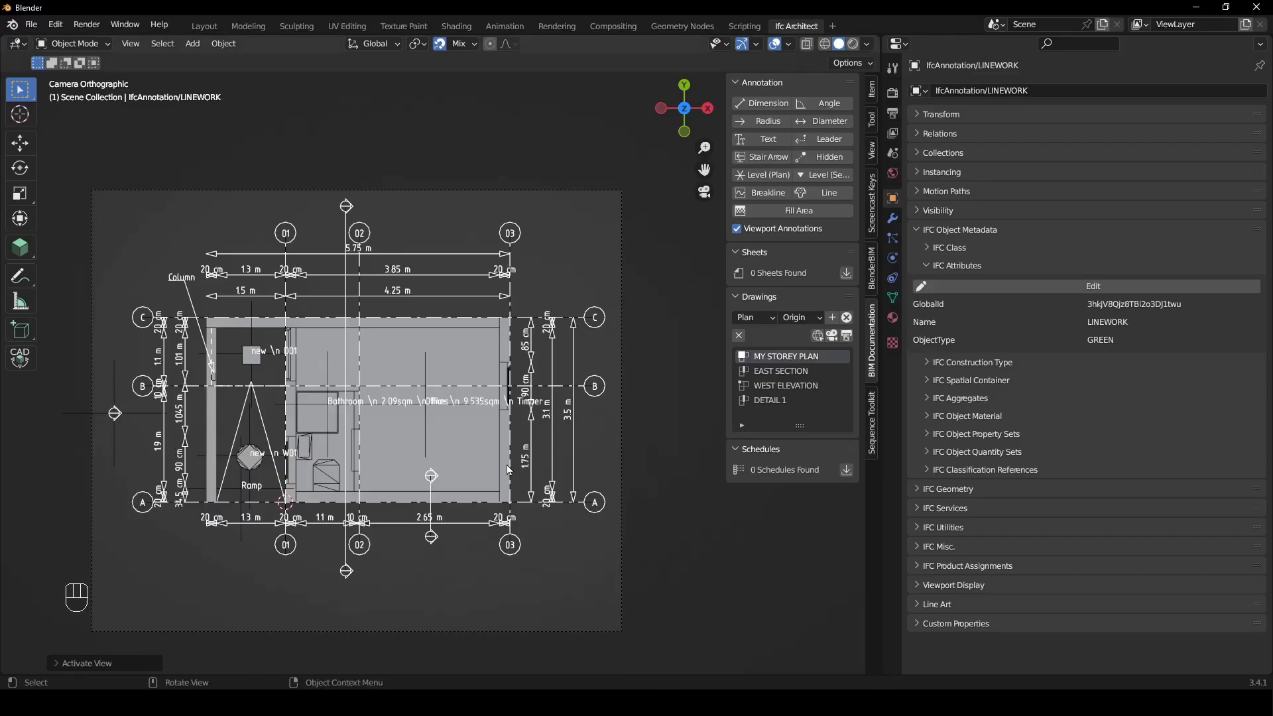
{"action": "left_click", "coordinate": [509, 470]}
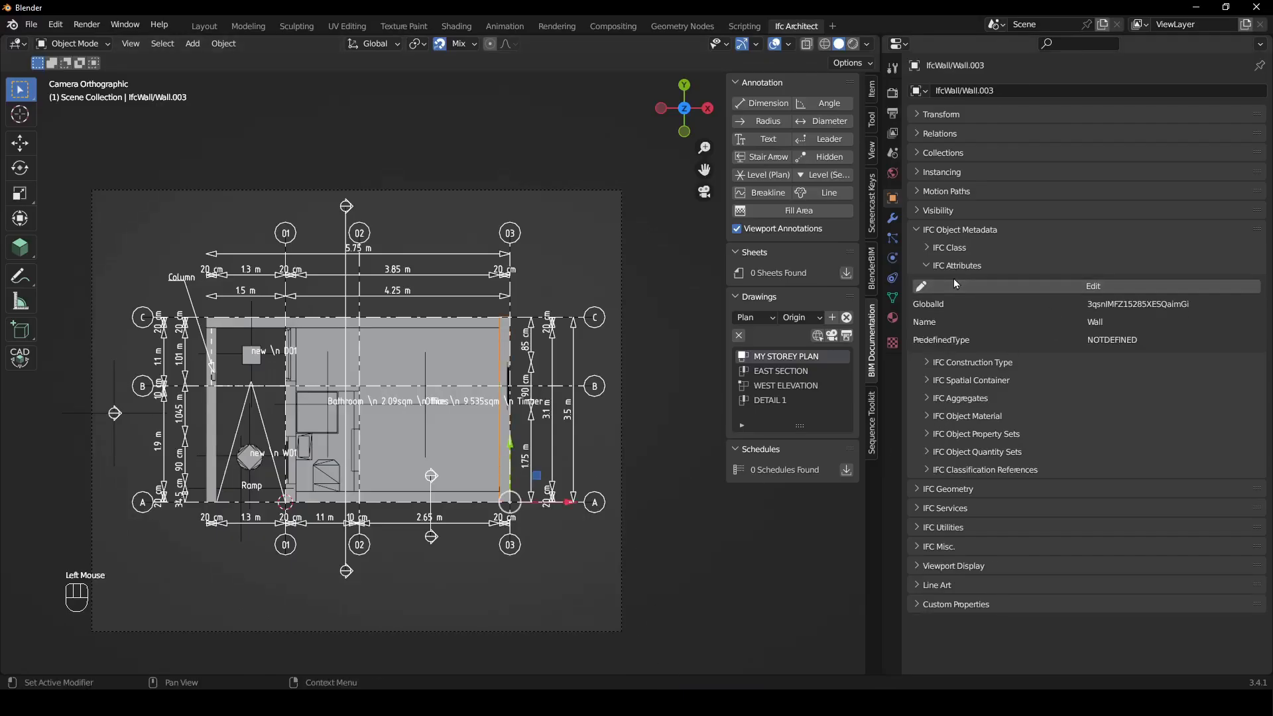
{"action": "left_click", "coordinate": [928, 267]}
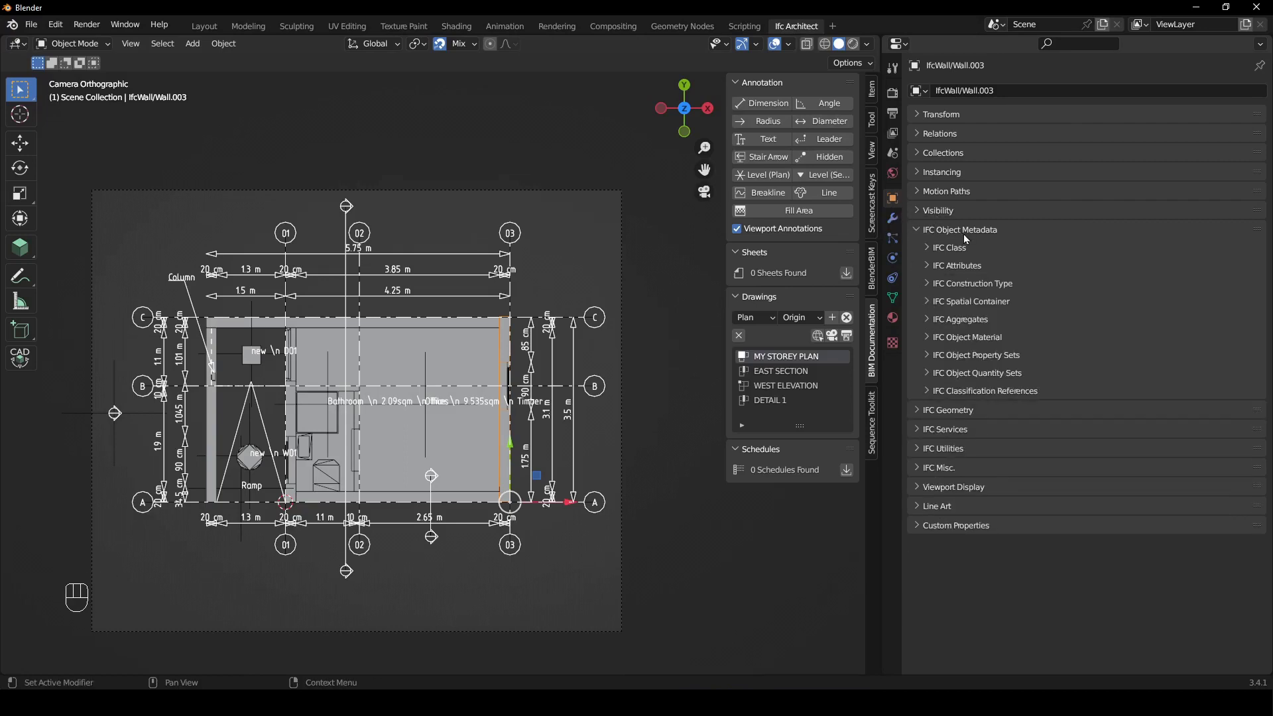
{"action": "left_click", "coordinate": [926, 338]}
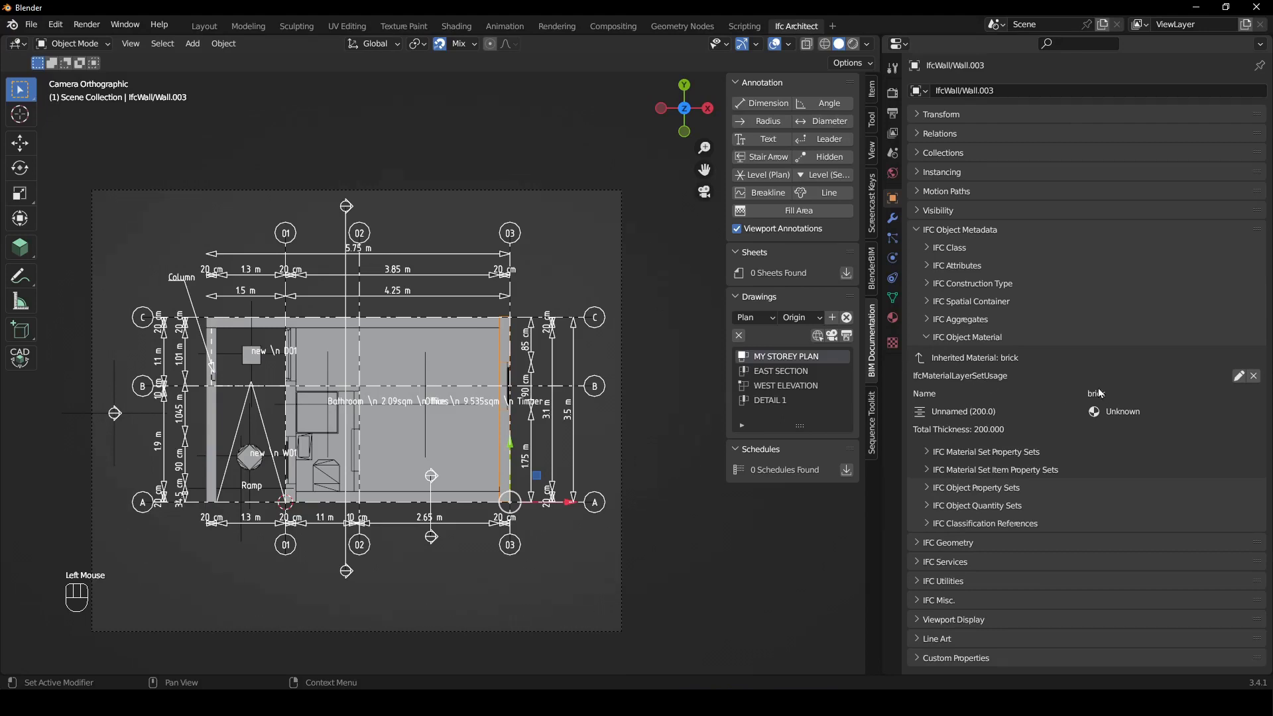
{"action": "left_click", "coordinate": [1239, 375]}
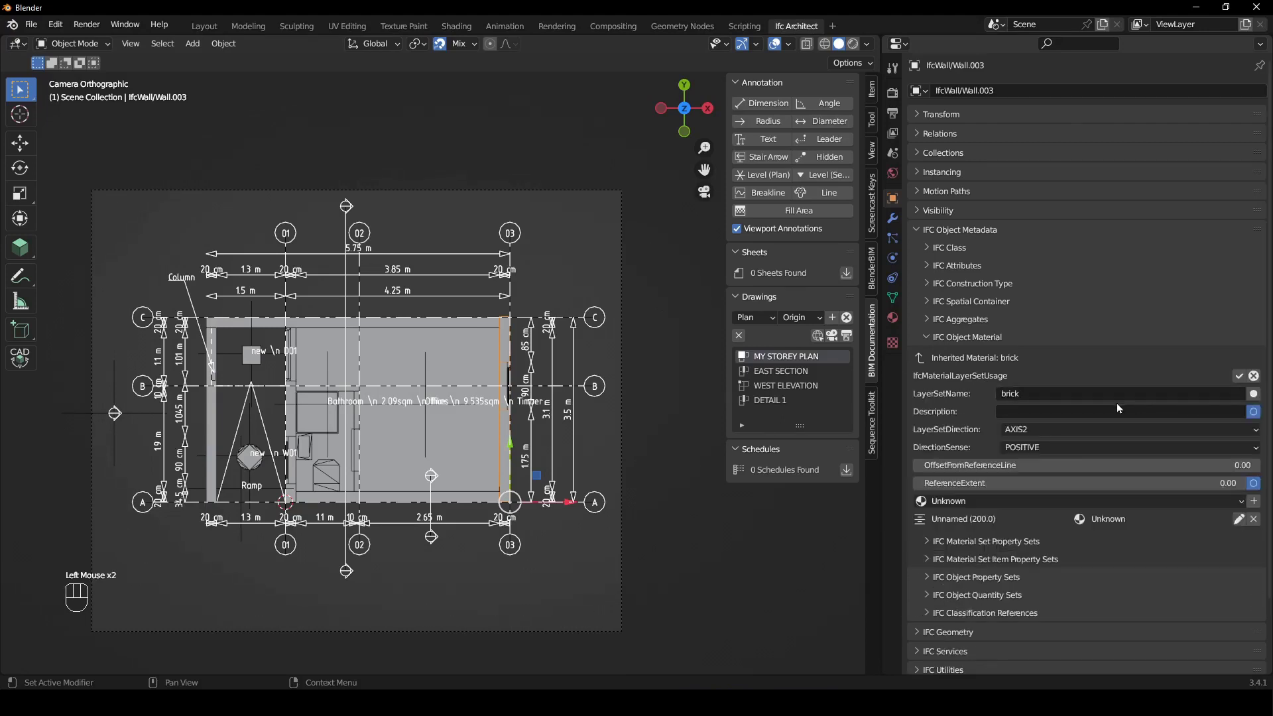
{"action": "left_click", "coordinate": [1004, 396]}
{"action": "type", "text": "red"}
{"action": "left_click", "coordinate": [1238, 375]}
{"action": "left_click", "coordinate": [634, 476]}
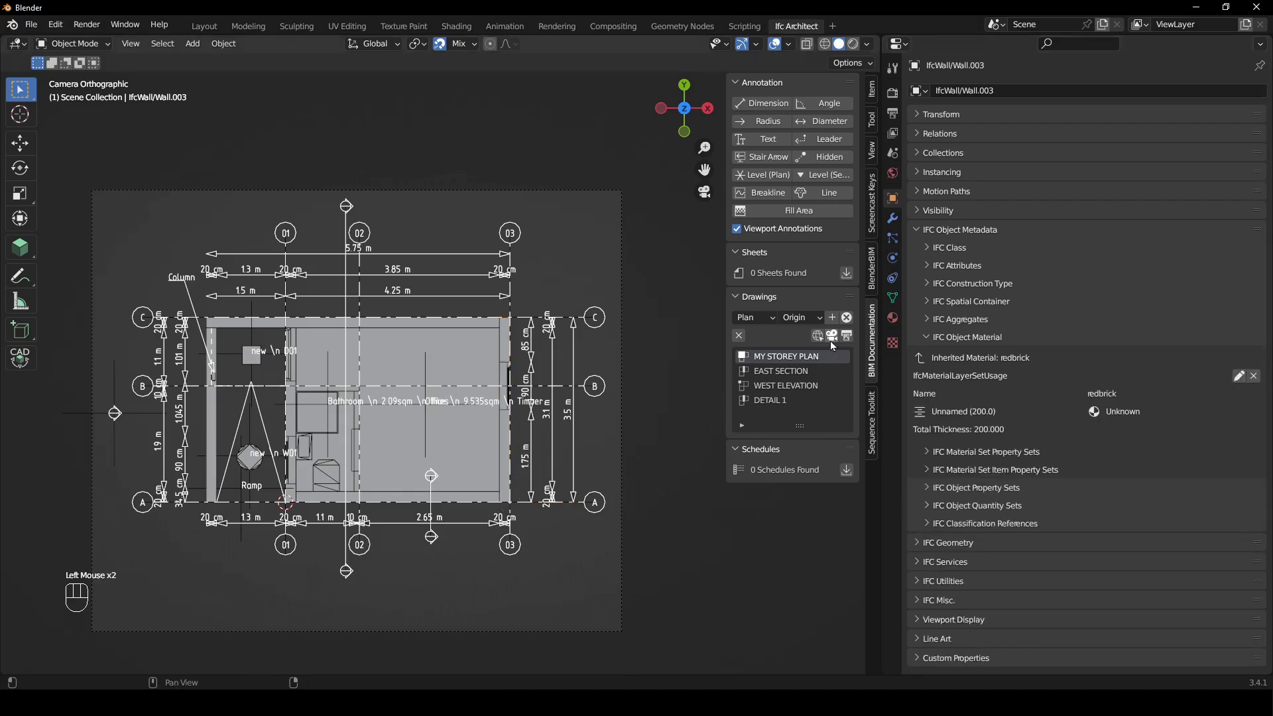
Check the material of the exterior wall on grid C, and generate the MY STOREY PLAN drawing
{"action": "left_click", "coordinate": [478, 330]}
{"action": "left_click", "coordinate": [486, 330]}
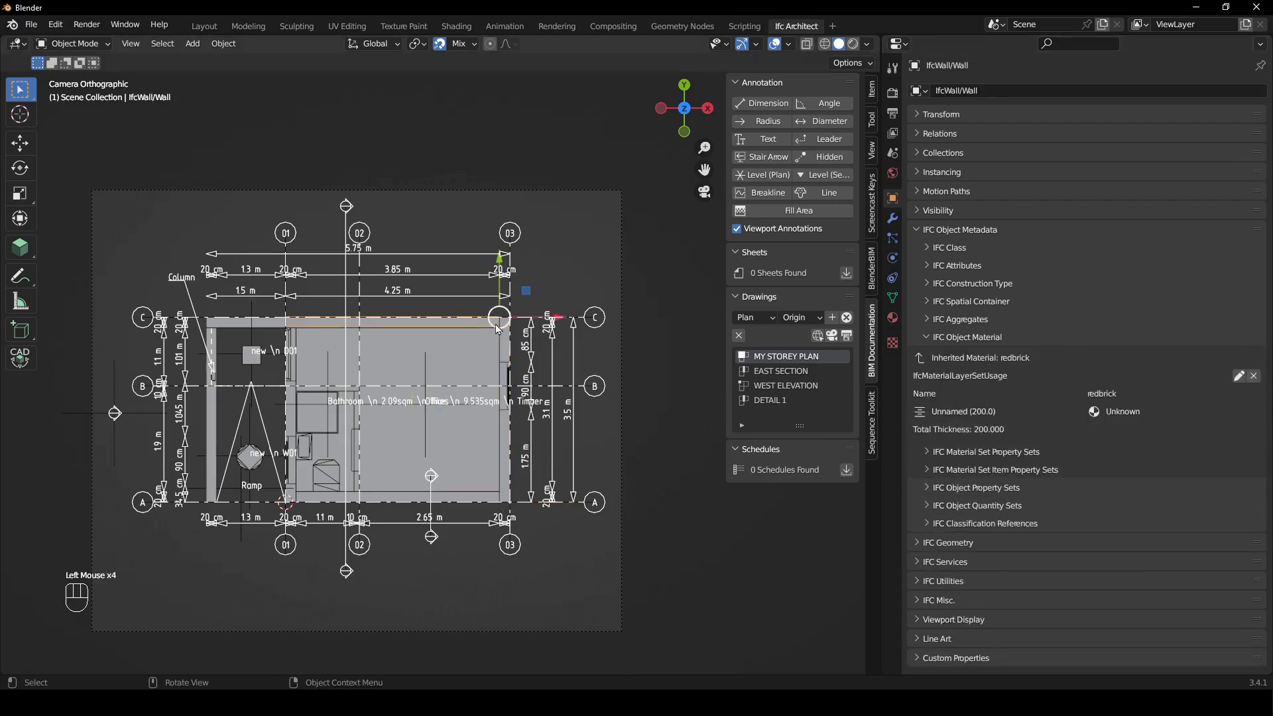
{"action": "left_click", "coordinate": [836, 340]}
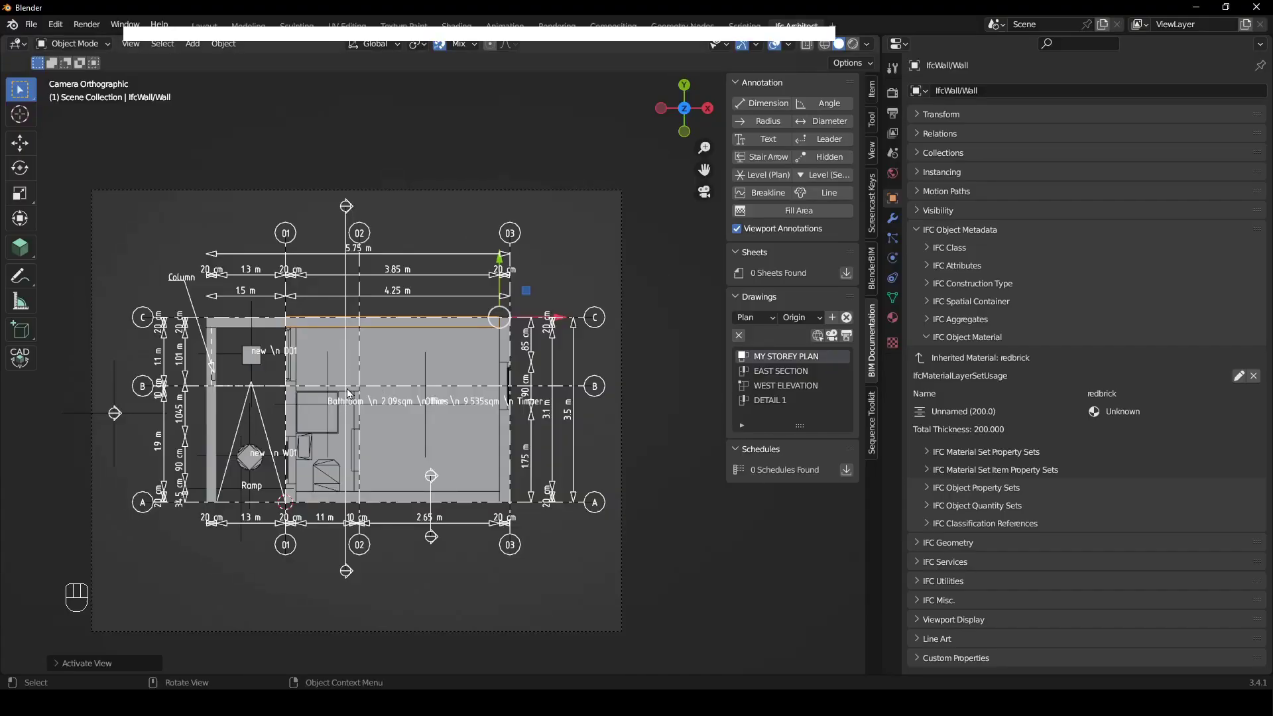
Rename the material layer set of the bathroom partition wall on grid 02 to redbrick, and regenerate the MY STOREY PLAN drawing
{"action": "left_click", "coordinate": [352, 393]}
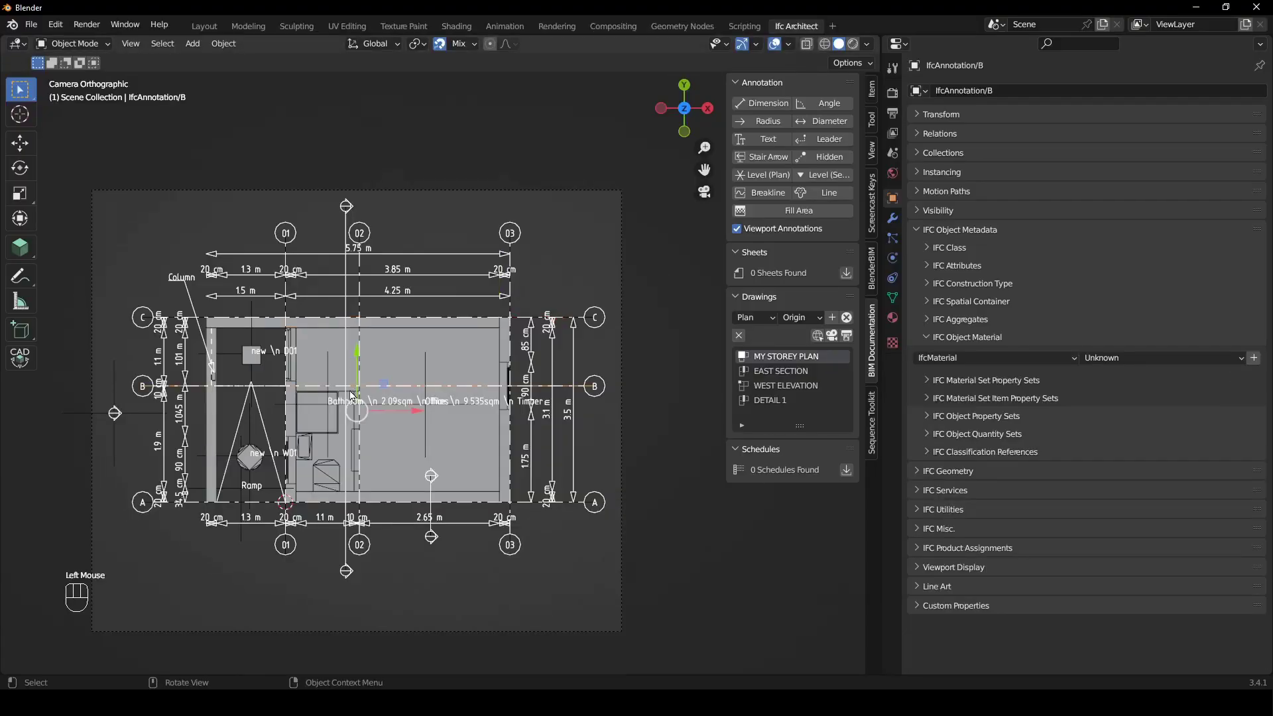
{"action": "left_click", "coordinate": [352, 395]}
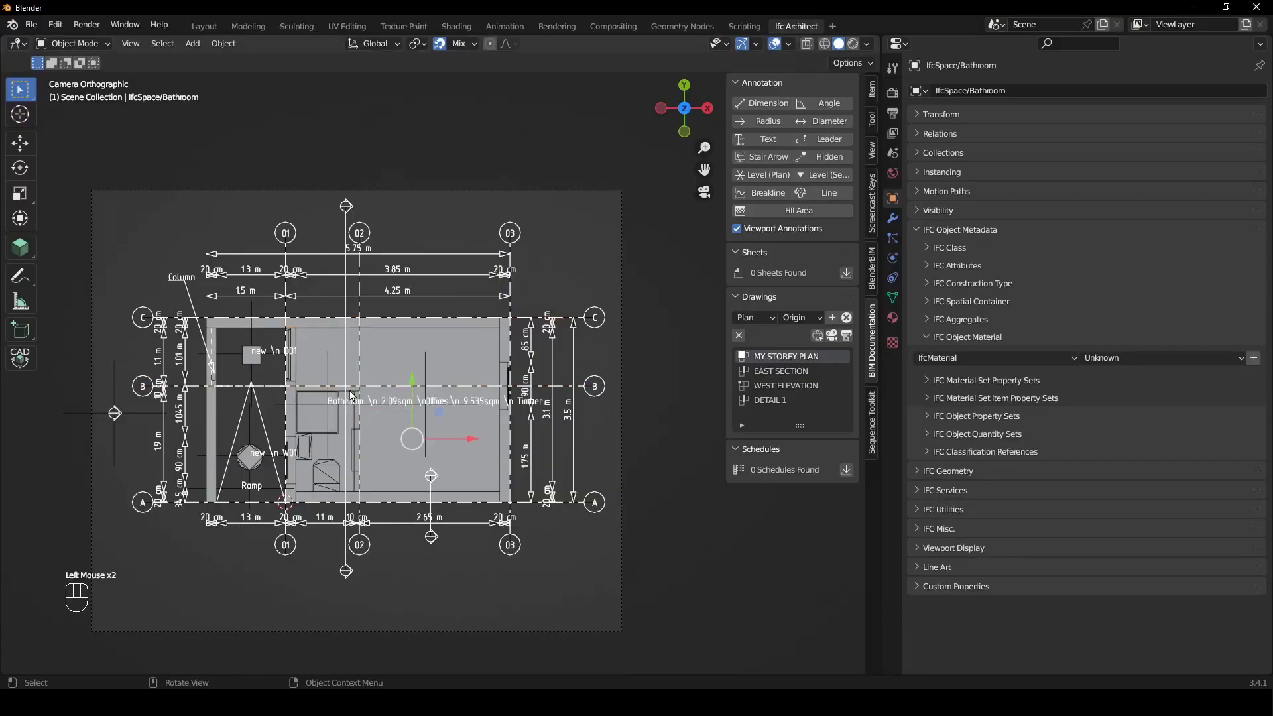
{"action": "left_click", "coordinate": [313, 396]}
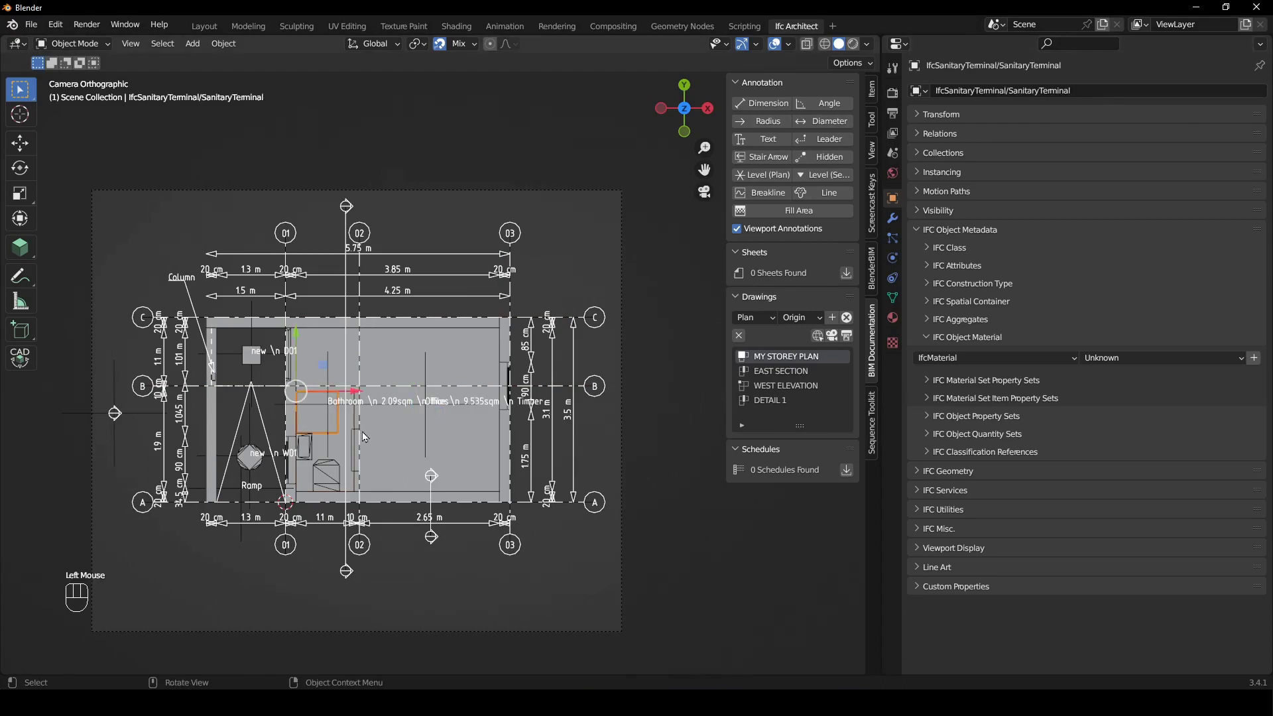
{"action": "left_click", "coordinate": [358, 492]}
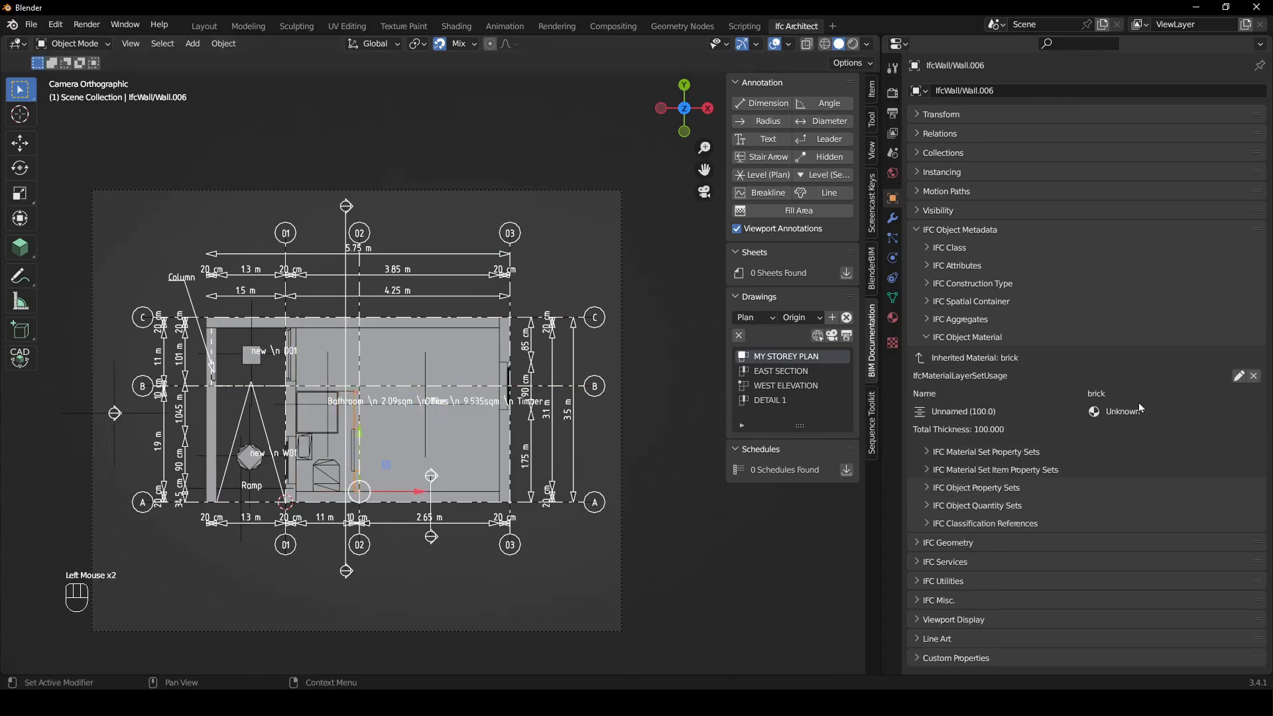
{"action": "left_click", "coordinate": [1237, 376]}
{"action": "double_click", "coordinate": [1008, 395]}
{"action": "type", "text": "red"}
{"action": "left_click", "coordinate": [1238, 377]}
{"action": "left_click", "coordinate": [1238, 376]}
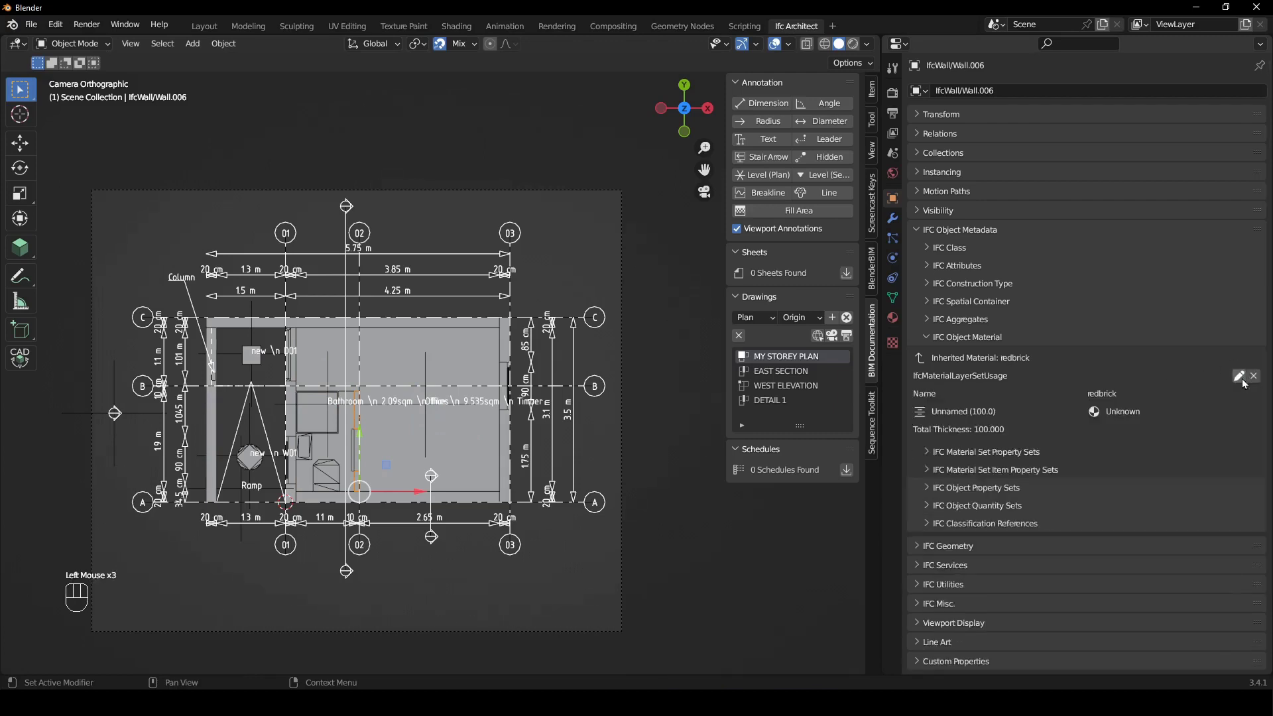
{"action": "left_click", "coordinate": [848, 337]}
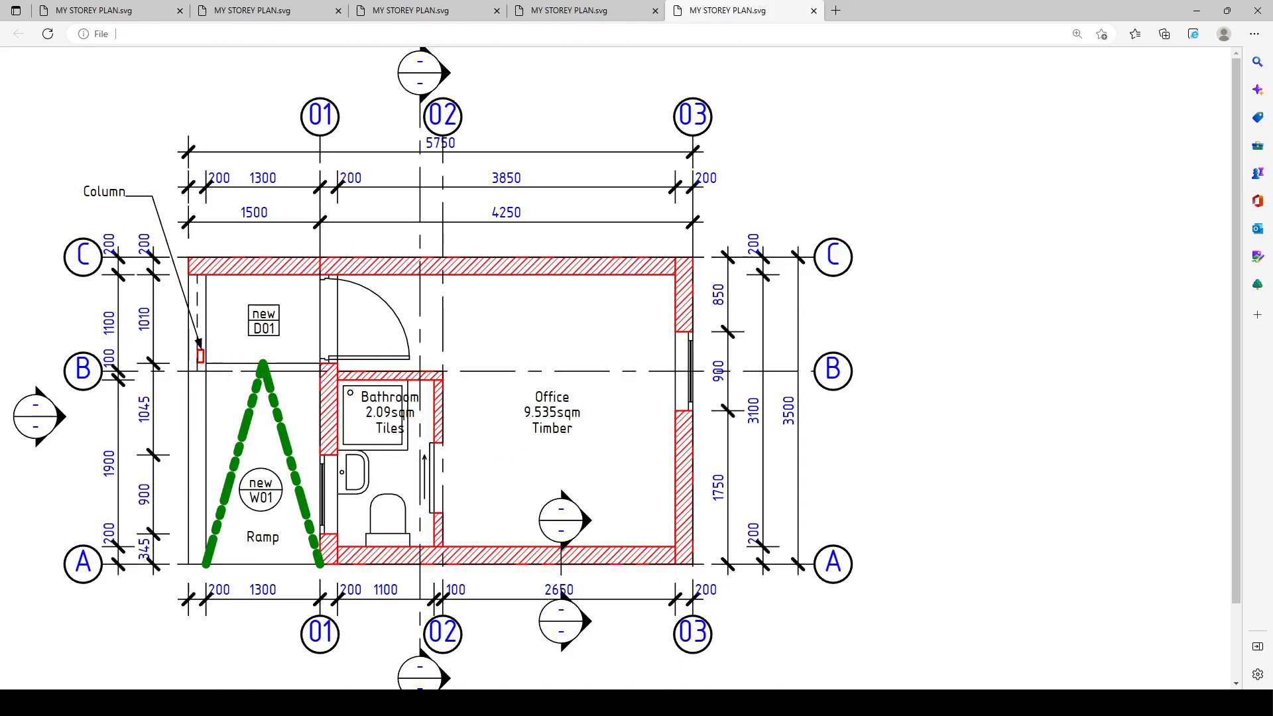
Switch to the templates folder in File Explorer and open markers.svg with Notepad in a maximized window
{"action": "left_click", "coordinate": [214, 703]}
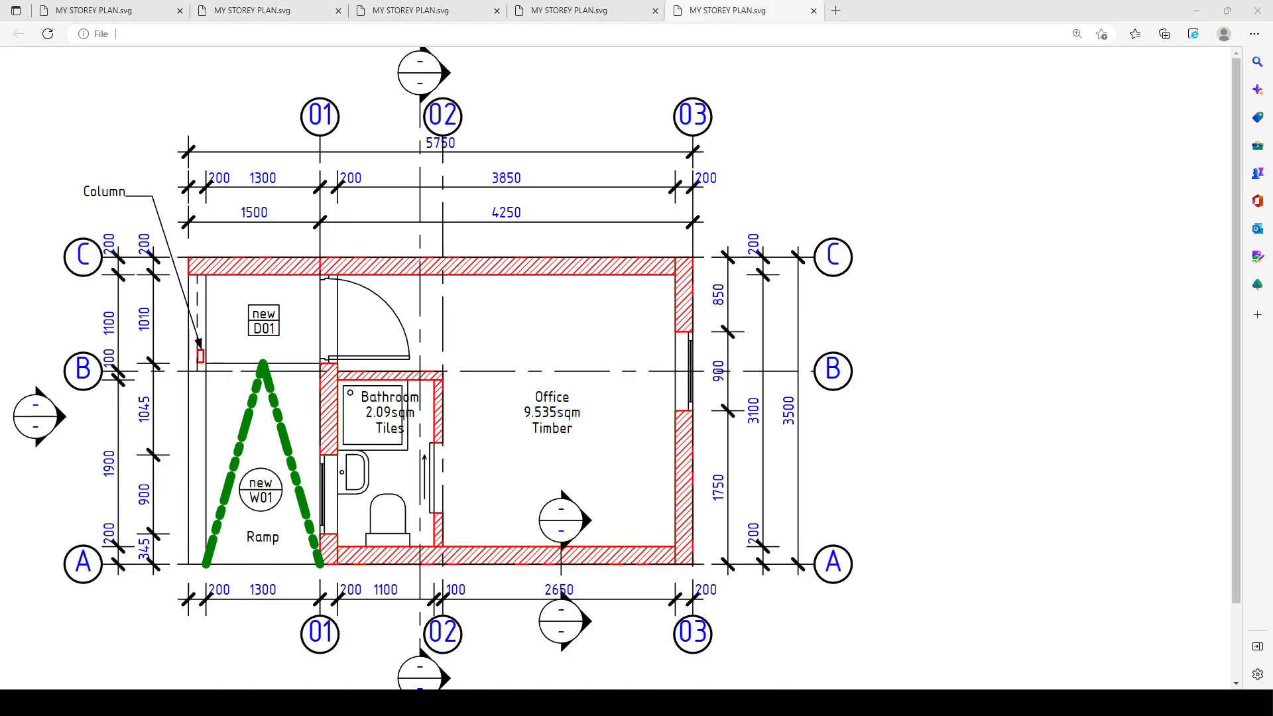
{"action": "left_click", "coordinate": [215, 641]}
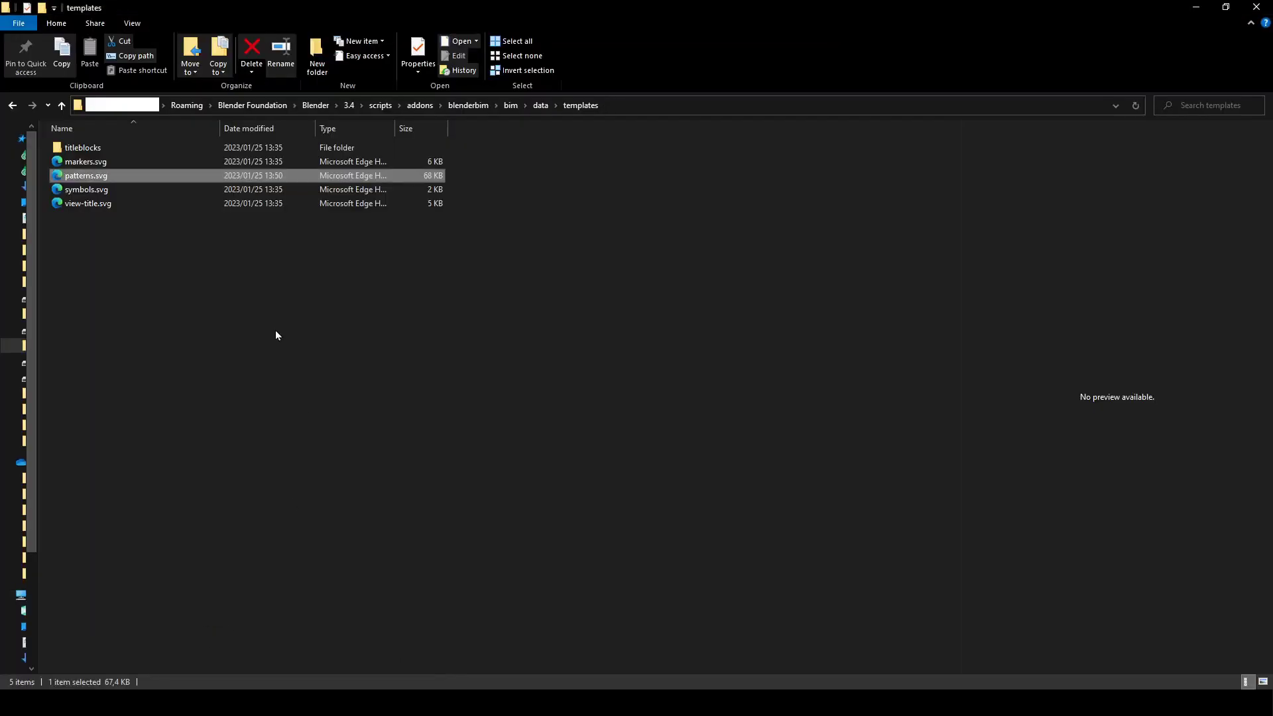
{"action": "right_click", "coordinate": [92, 170]}
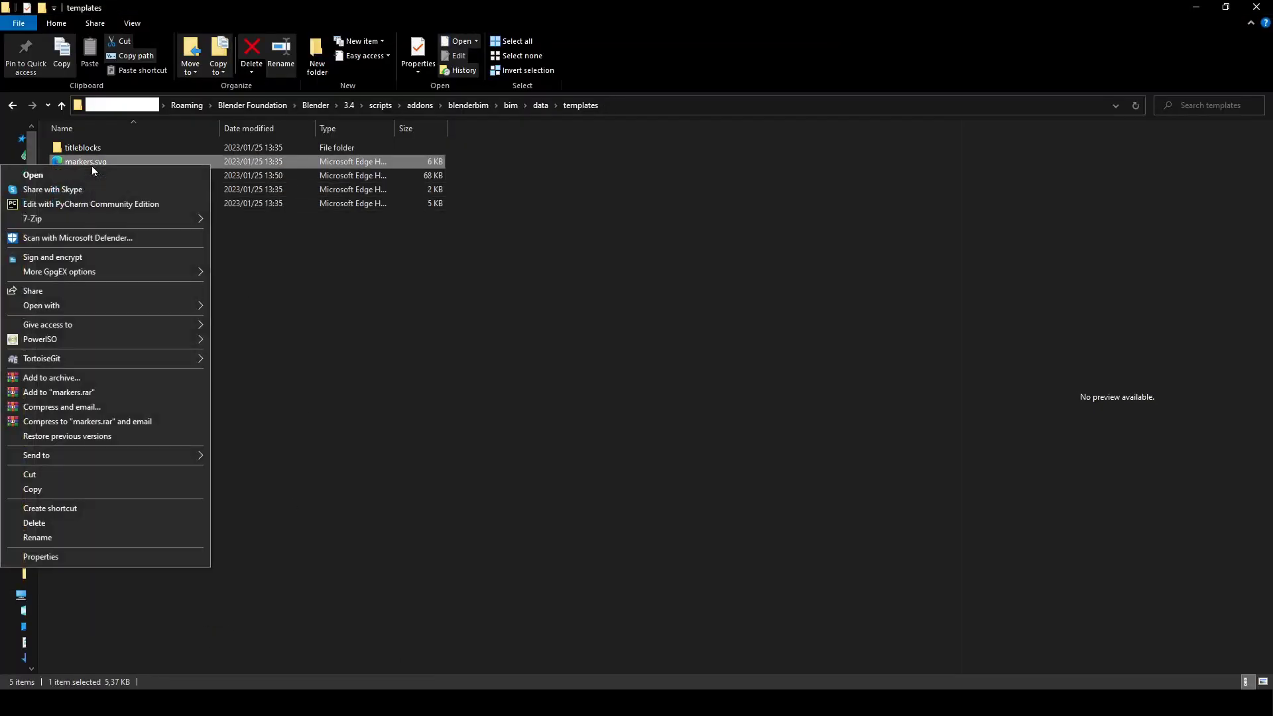
{"action": "mouse_move", "coordinate": [146, 307]}
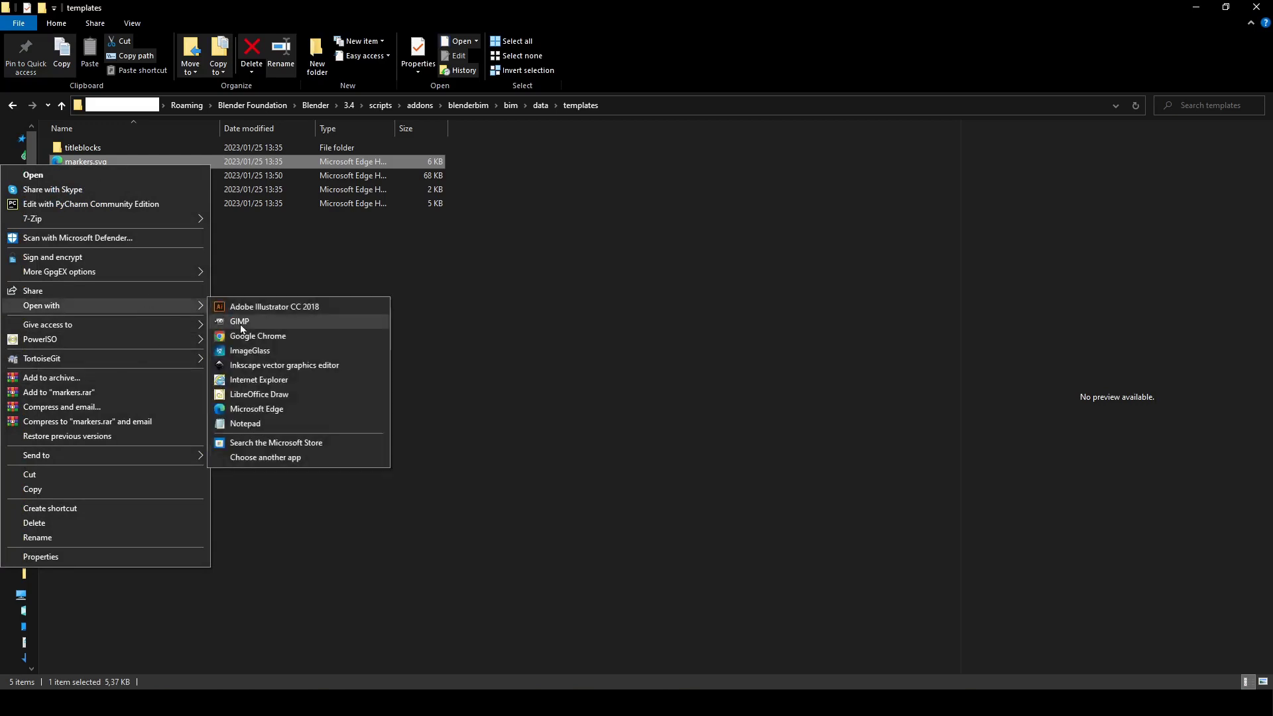
{"action": "left_click", "coordinate": [257, 424]}
{"action": "left_click_drag", "start_coordinate": [388, 352], "coordinate": [369, 358]}
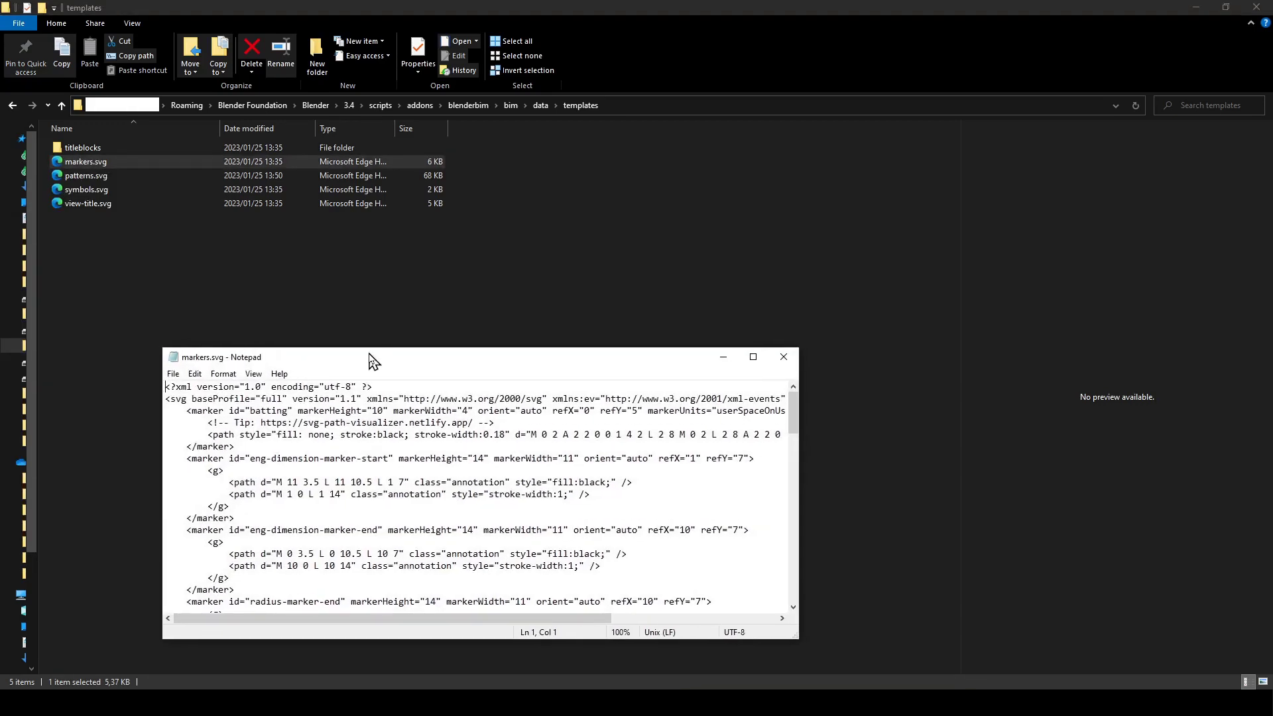
{"action": "left_click", "coordinate": [751, 358]}
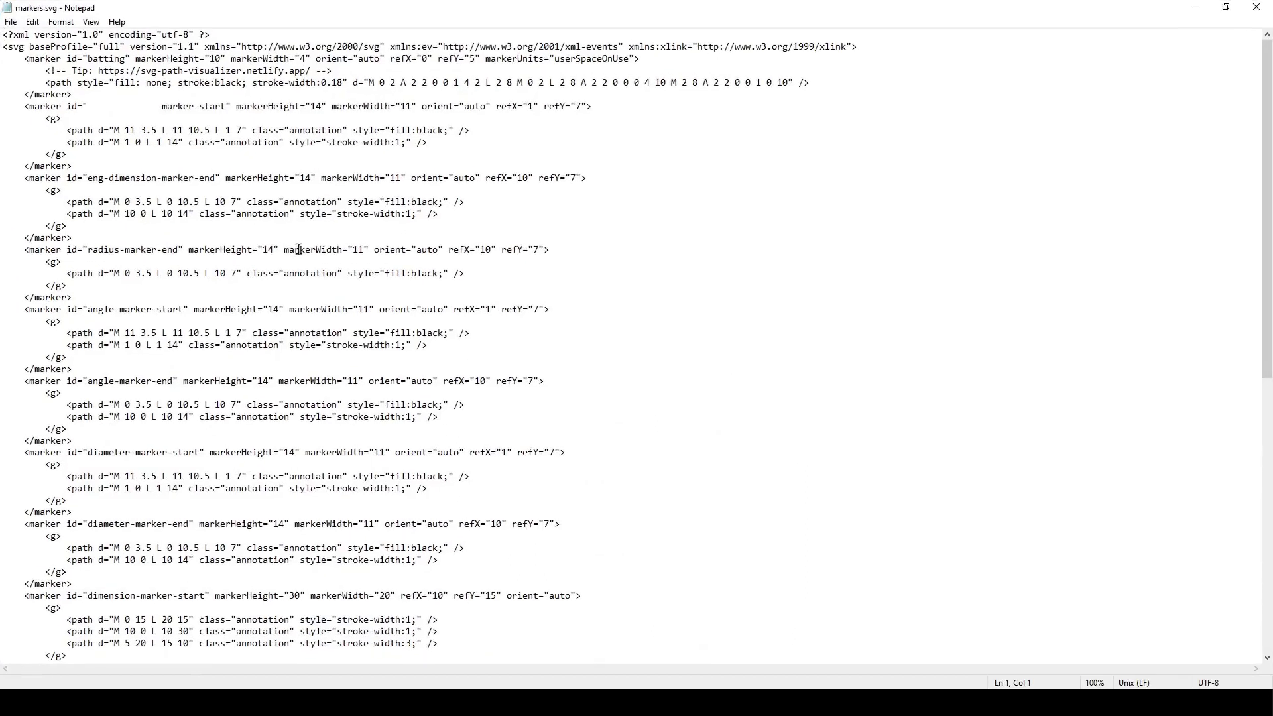
Replace the dimension-marker-start and dimension-marker-end definitions with ones of height 15, width 10.5, refX 5, refY 7.5 and stroke widths .5 and 1.5
{"action": "scroll", "coordinate": [150, 204], "scroll_direction": "down", "scroll_amount": 12}
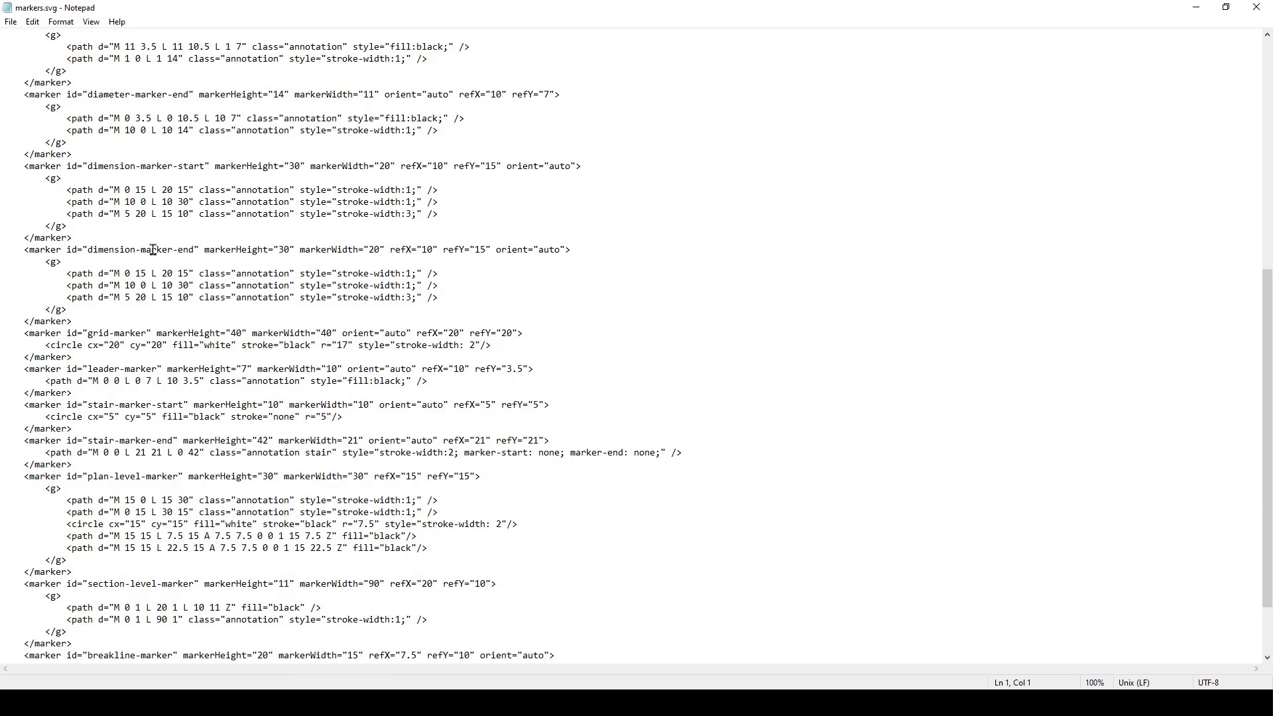
{"action": "mouse_move", "coordinate": [131, 166]}
{"action": "left_mouse_down"}
{"action": "mouse_move", "coordinate": [19, 166]}
{"action": "mouse_move", "coordinate": [207, 163]}
{"action": "left_mouse_up"}
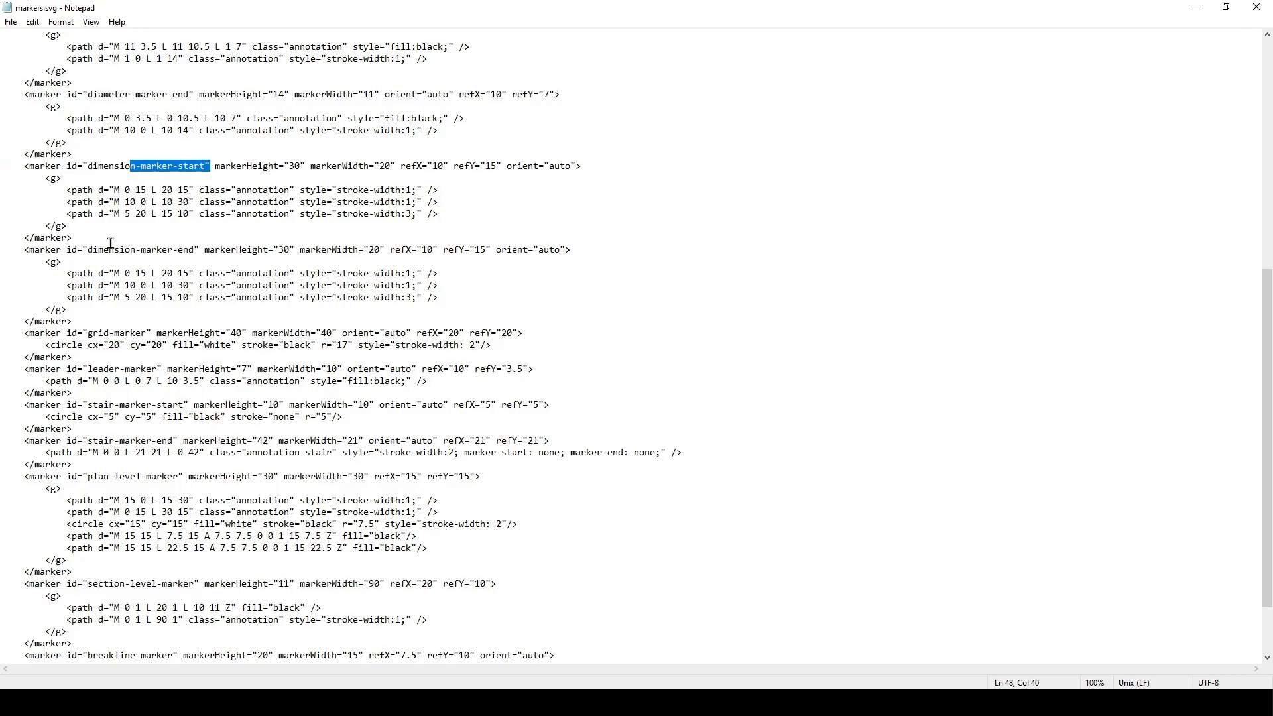
{"action": "left_click_drag", "start_coordinate": [3, 250], "coordinate": [216, 249]}
{"action": "scroll", "coordinate": [212, 248], "scroll_direction": "up", "scroll_amount": 2}
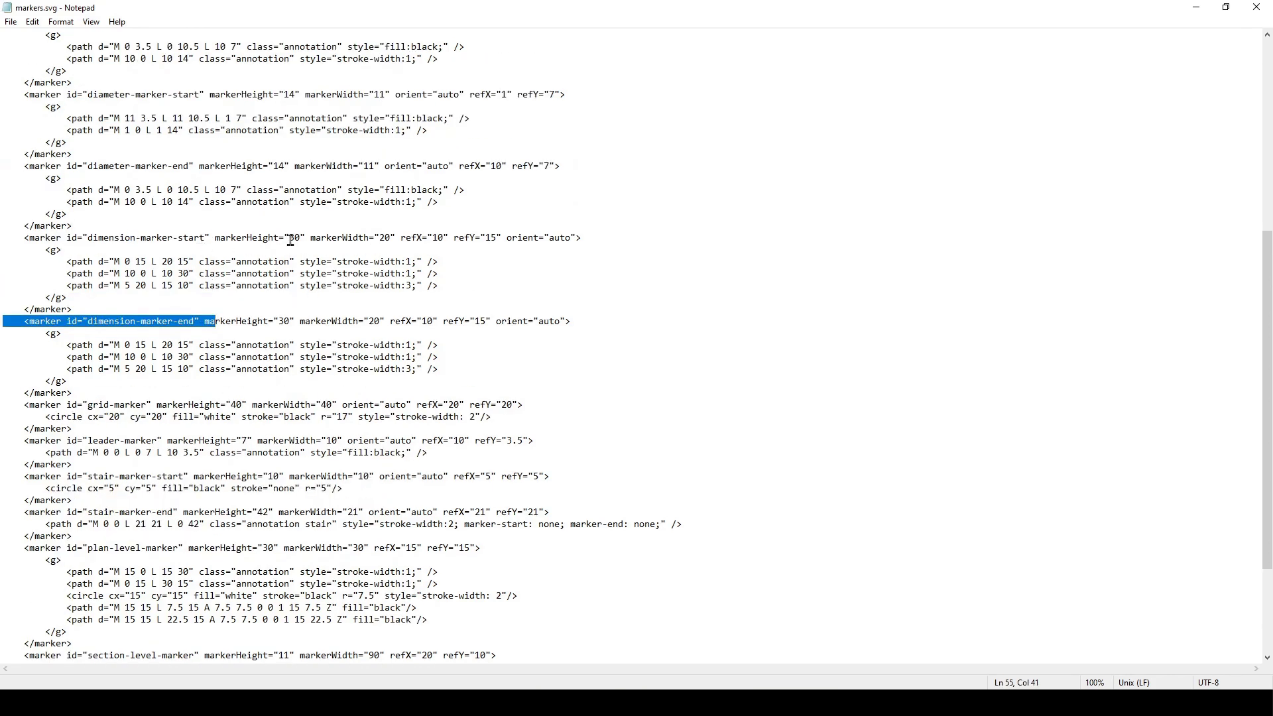
{"action": "left_click_drag", "start_coordinate": [291, 240], "coordinate": [299, 241]}
{"action": "left_click_drag", "start_coordinate": [380, 238], "coordinate": [443, 238]}
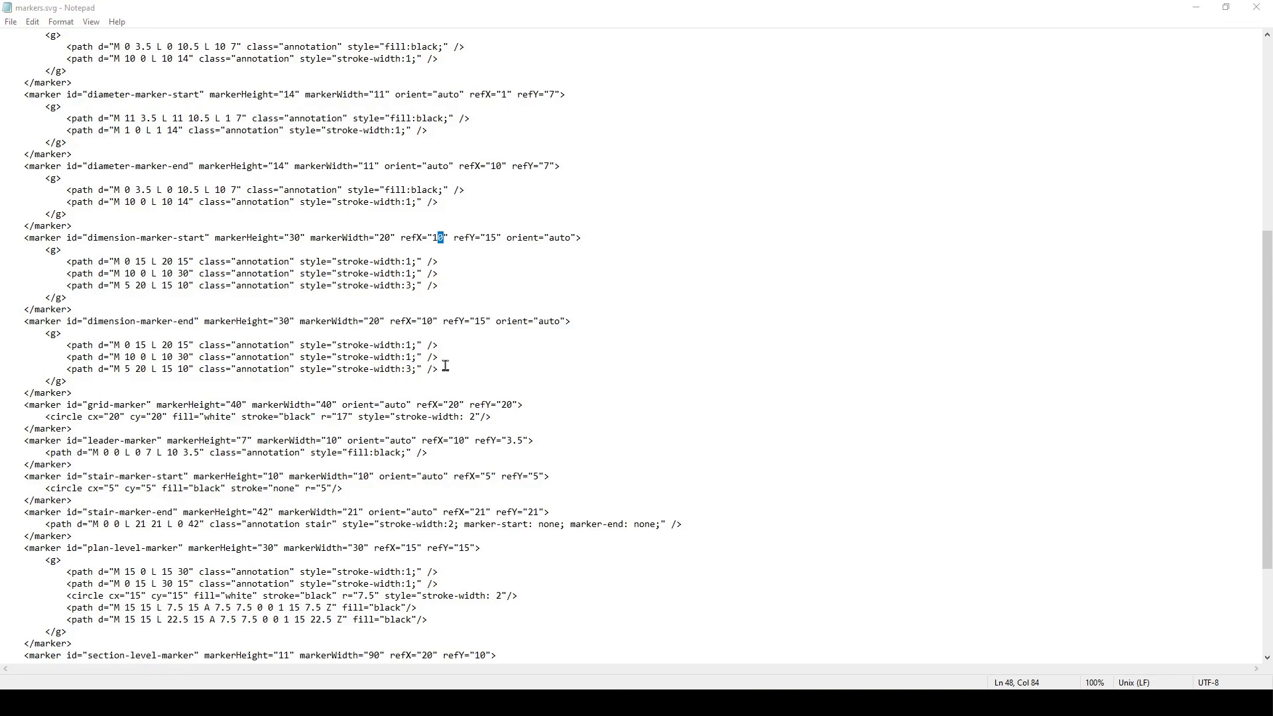
{"action": "mouse_move", "coordinate": [436, 367]}
{"action": "left_mouse_down"}
{"action": "mouse_move", "coordinate": [299, 358]}
{"action": "mouse_move", "coordinate": [53, 273]}
{"action": "mouse_move", "coordinate": [25, 240]}
{"action": "mouse_move", "coordinate": [3, 238]}
{"action": "left_mouse_up"}
{"action": "type", "text": "<marker id=\"dimension-marker-start\" markerHeight=\"15\" markerWidth=\"10.5\" refX=\"5\" refY=\"7.5\" orient=\"auto\">         <g>             <path d=\"M 0 7.5 L 10 7.5\" class=\"annotation\" style=\"stroke-width:.5;\" />             <path d=\"M 5 0 L 5 15\" class=\"annotation\" style=\"stroke-width:.5;\" />             <path d=\"M 2.5 10 L 7.5 5\" class=\"annotation\" style=\"stroke-width:1.5;\" />         </g>     </marker>     <marker id=\"dimension-marker-end\" markerHeight=\"15\" markerWidth=\"10.5\" refX=\"5\" refY=\"7.5\" orient=\"auto\">         <g>             <path d=\"M 0 7.5 L 10 7.5\" class=\"annotation\" style=\"stroke-width:.5;\" />             <path d=\"M 5 0 L 5 15\" class=\"annotation\" style=\"stroke-width:.5;\" />             <path d=\"M 2.5 10 L 7.5 5\" class=\"annotation\" style=\"stroke-width:1.5;\" />"}
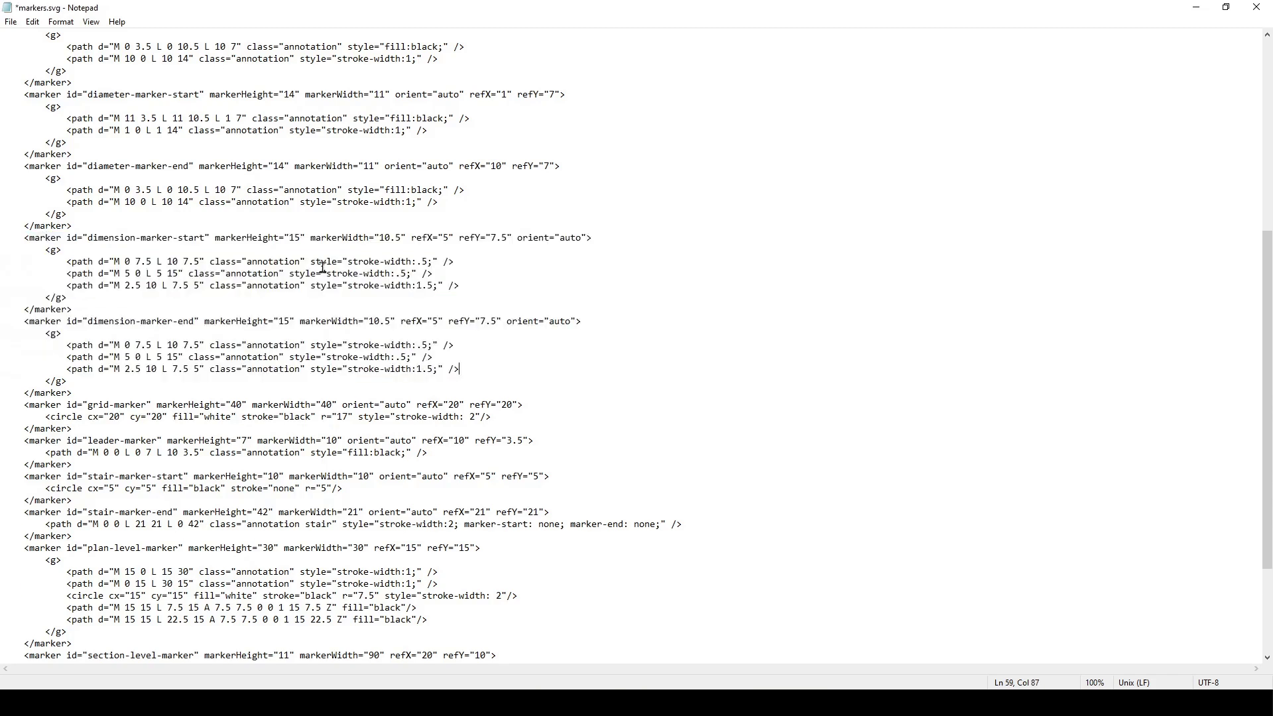
Review the markerHeight and markerWidth of the dimension-marker-start definition, and save markers.svg
{"action": "left_click", "coordinate": [292, 238]}
{"action": "left_click", "coordinate": [384, 238]}
{"action": "left_click", "coordinate": [10, 22]}
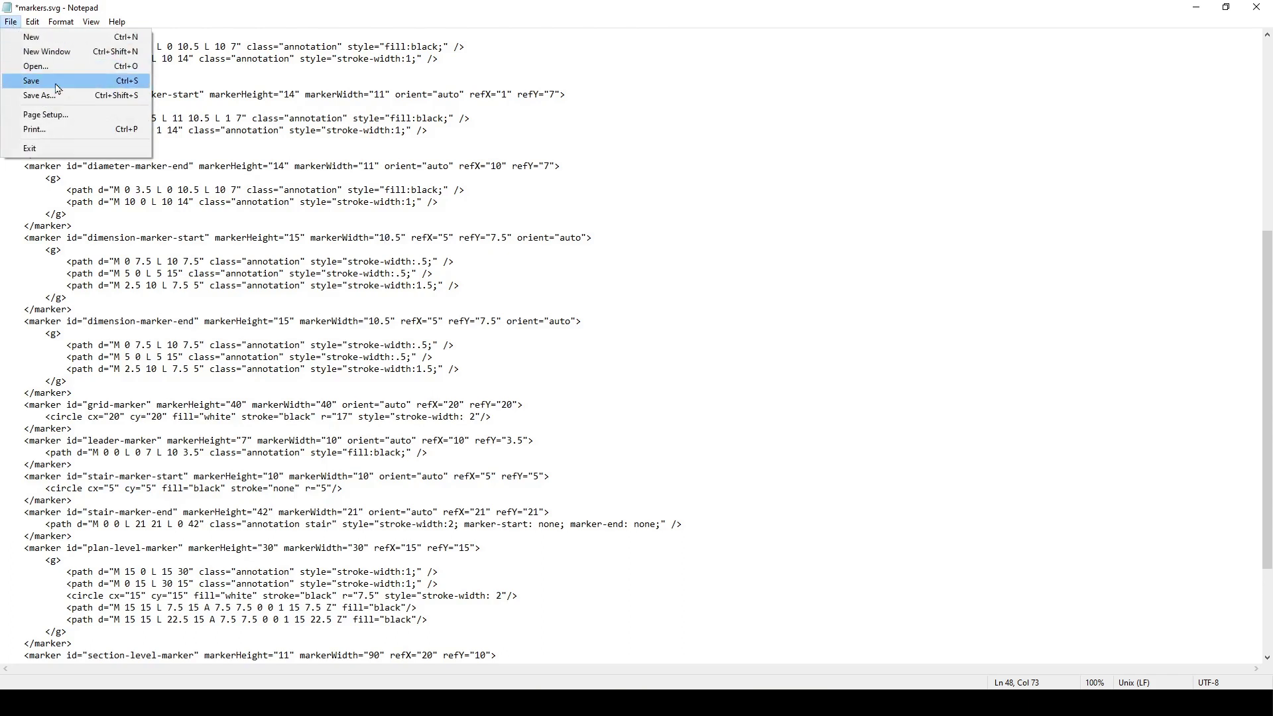
{"action": "left_click", "coordinate": [26, 80]}
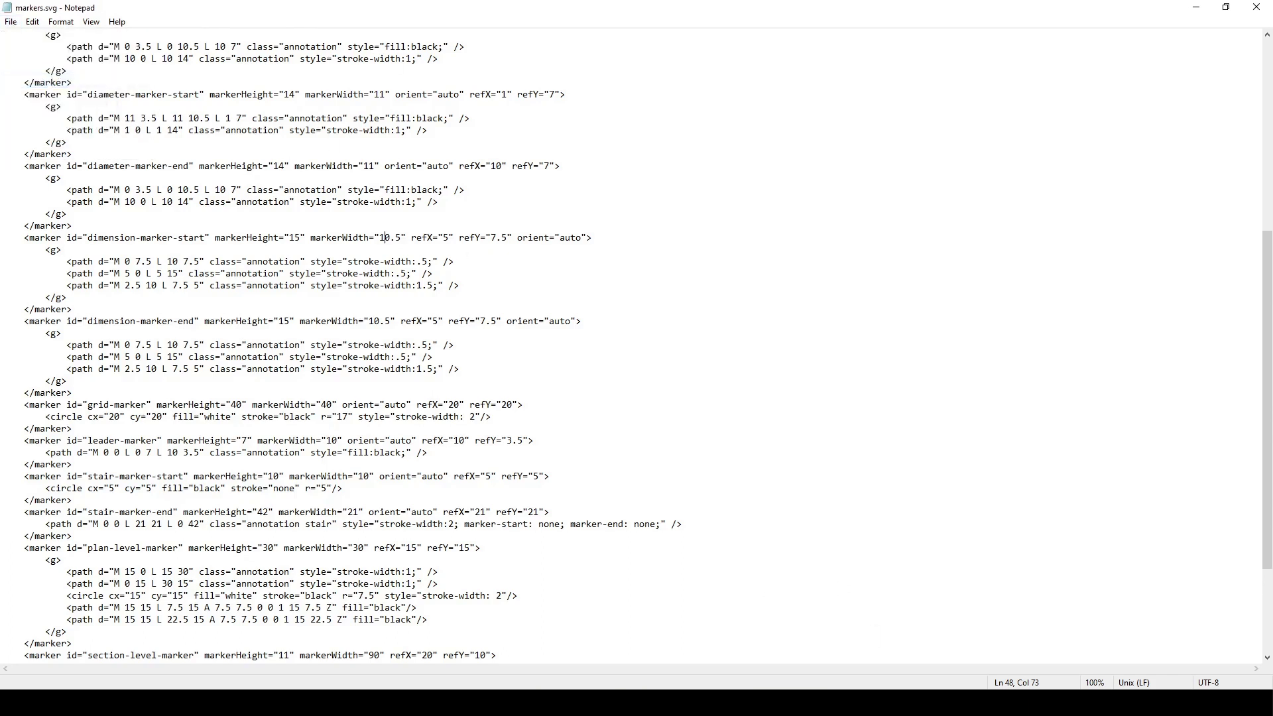
Switch to Blender, regenerate the MY STOREY PLAN drawing, and compare its dimension markers with the previous version in the browser
{"action": "key", "text": "alt+Tab"}
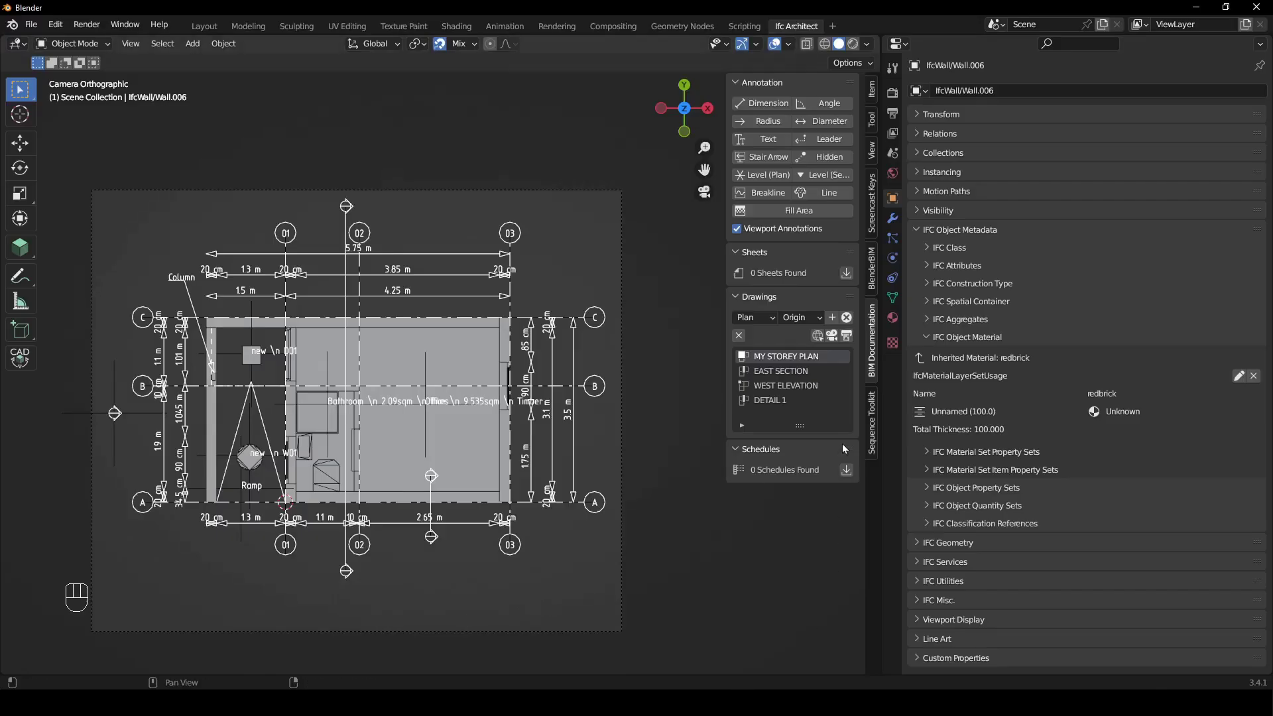
{"action": "left_click", "coordinate": [842, 358]}
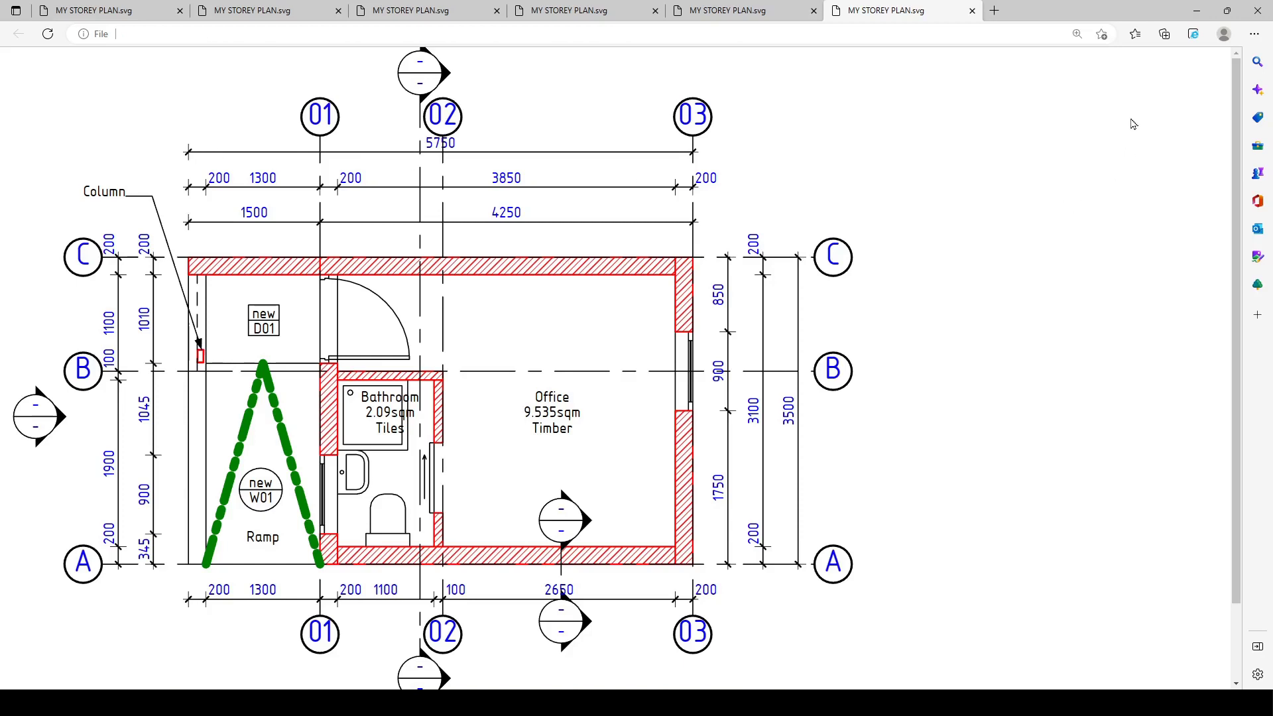
{"action": "left_click", "coordinate": [762, 10]}
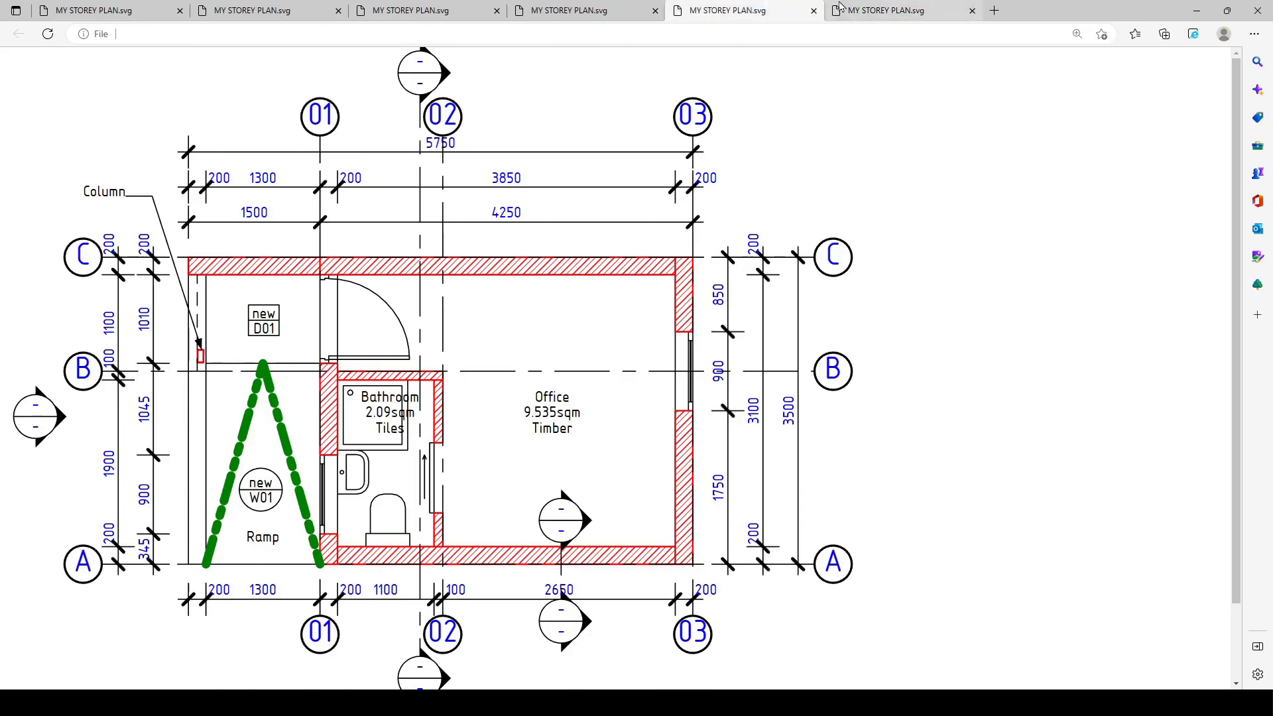
Compare the dimension markers in the newest MY STOREY PLAN drawing with the previous version, and examine its section tags
{"action": "left_click", "coordinate": [860, 7]}
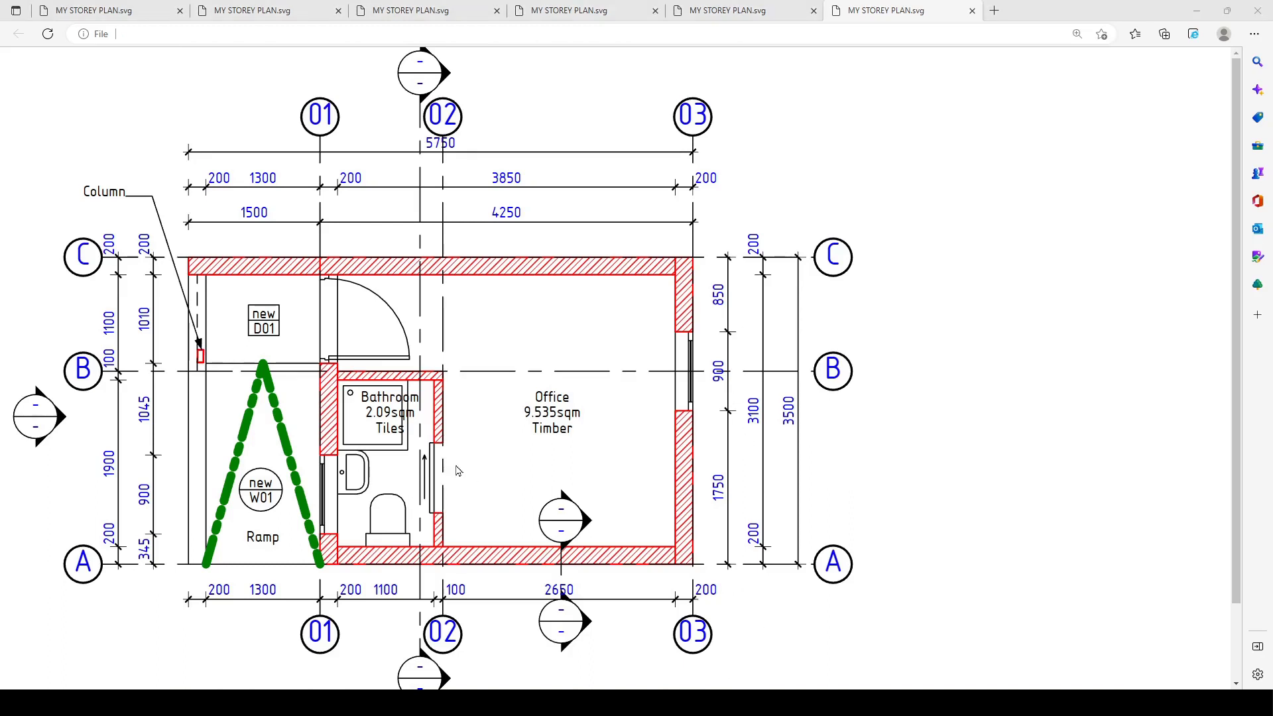
{"action": "left_click", "coordinate": [559, 505]}
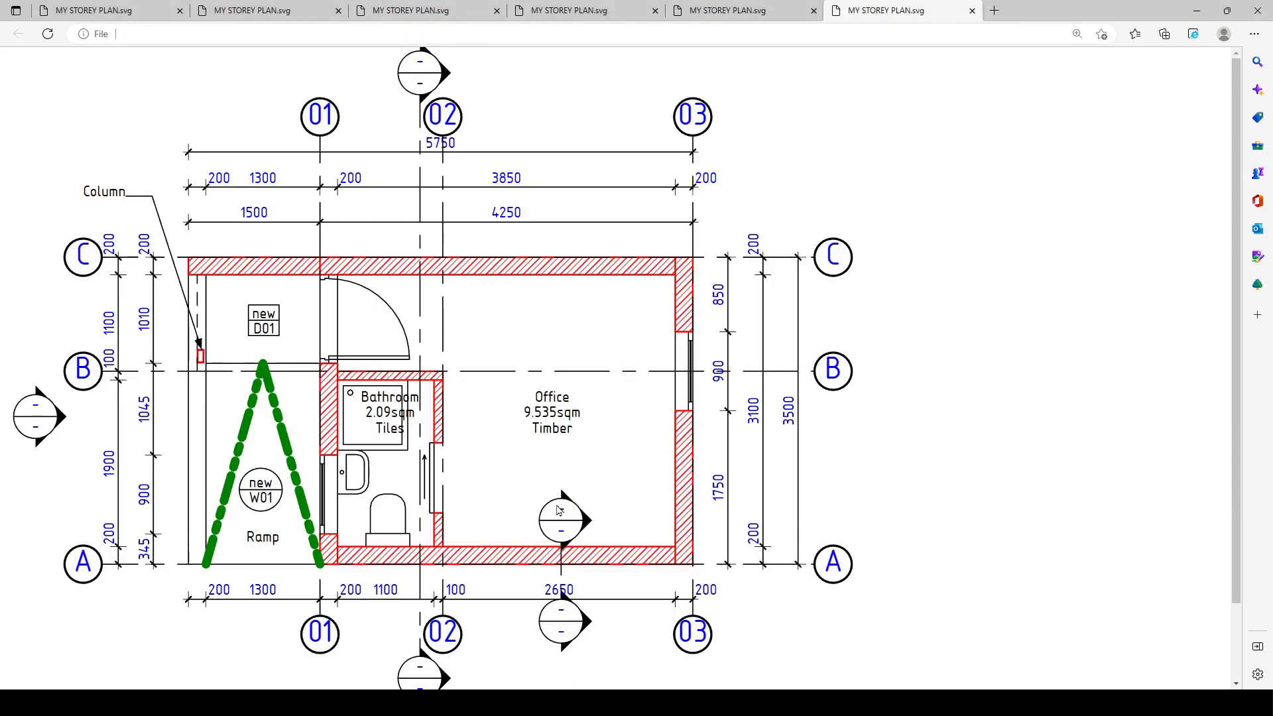
{"action": "left_click_drag", "start_coordinate": [576, 543], "coordinate": [562, 511]}
{"action": "left_click", "coordinate": [564, 514]}
Switch to the templates folder in File Explorer and open symbols.svg with Notepad in a maximized window
{"action": "mouse_move", "coordinate": [218, 703]}
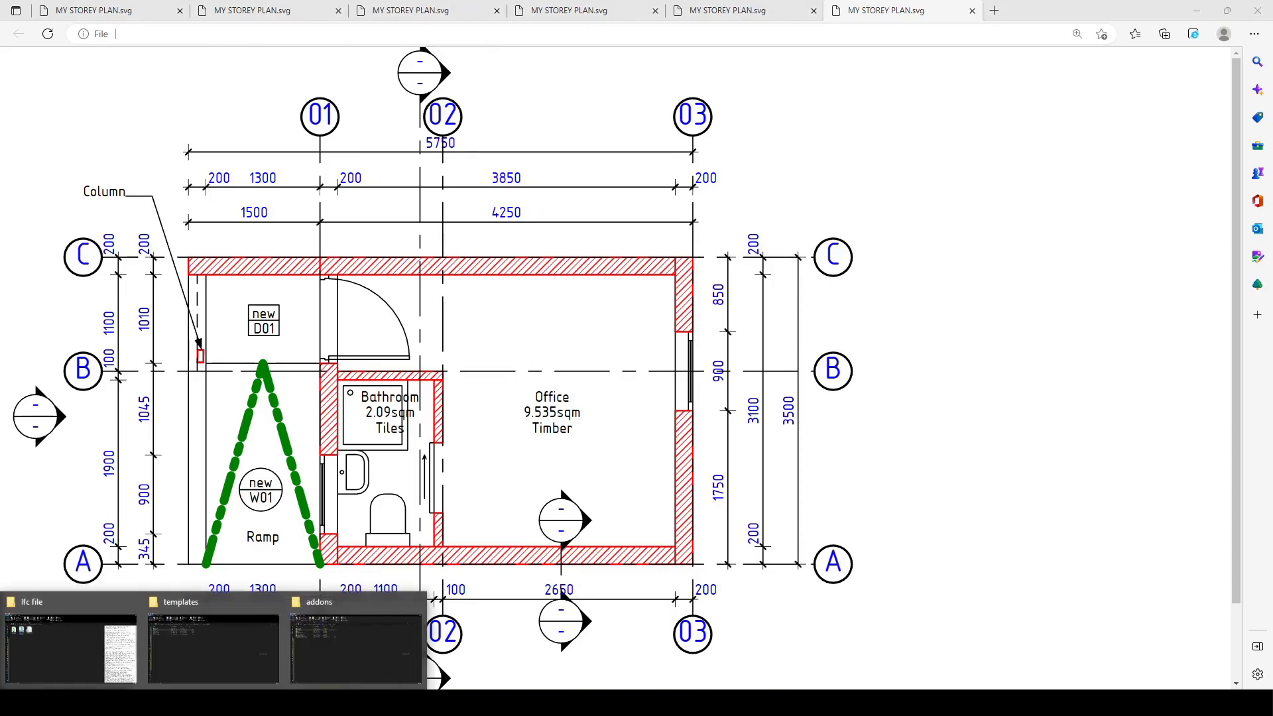
{"action": "left_click", "coordinate": [264, 662]}
{"action": "left_click", "coordinate": [97, 190]}
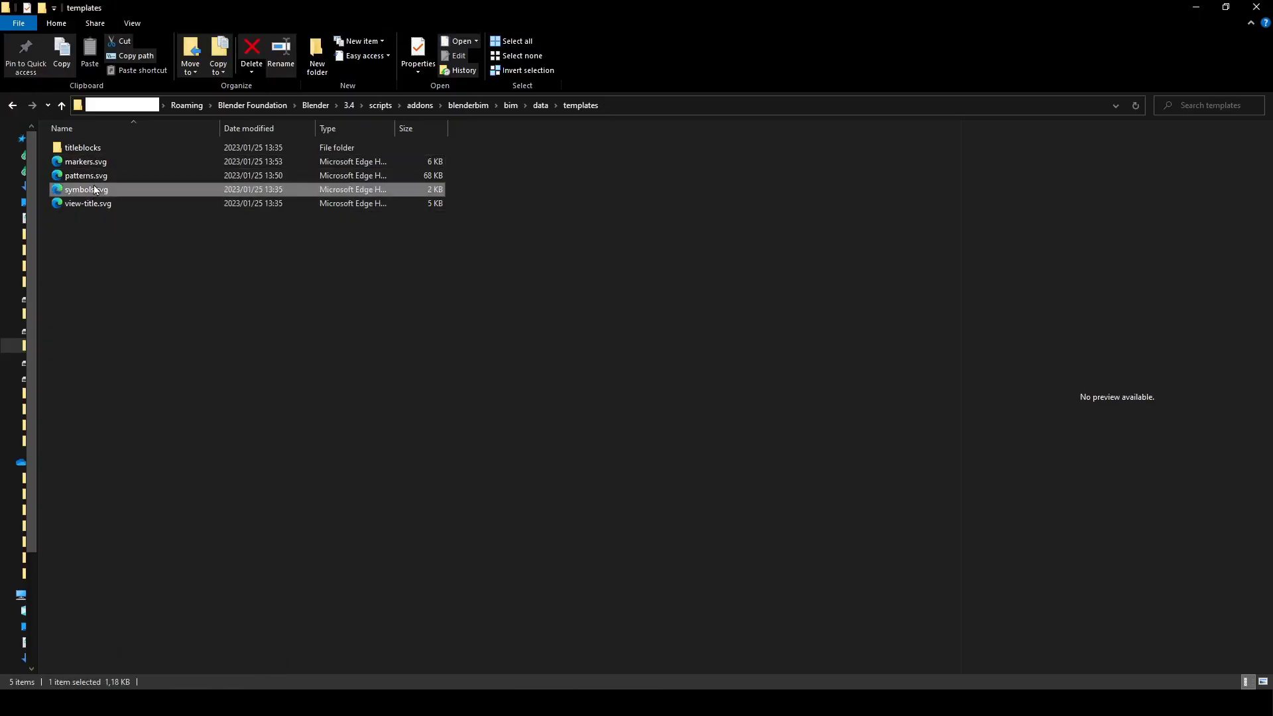
{"action": "right_click", "coordinate": [98, 188]}
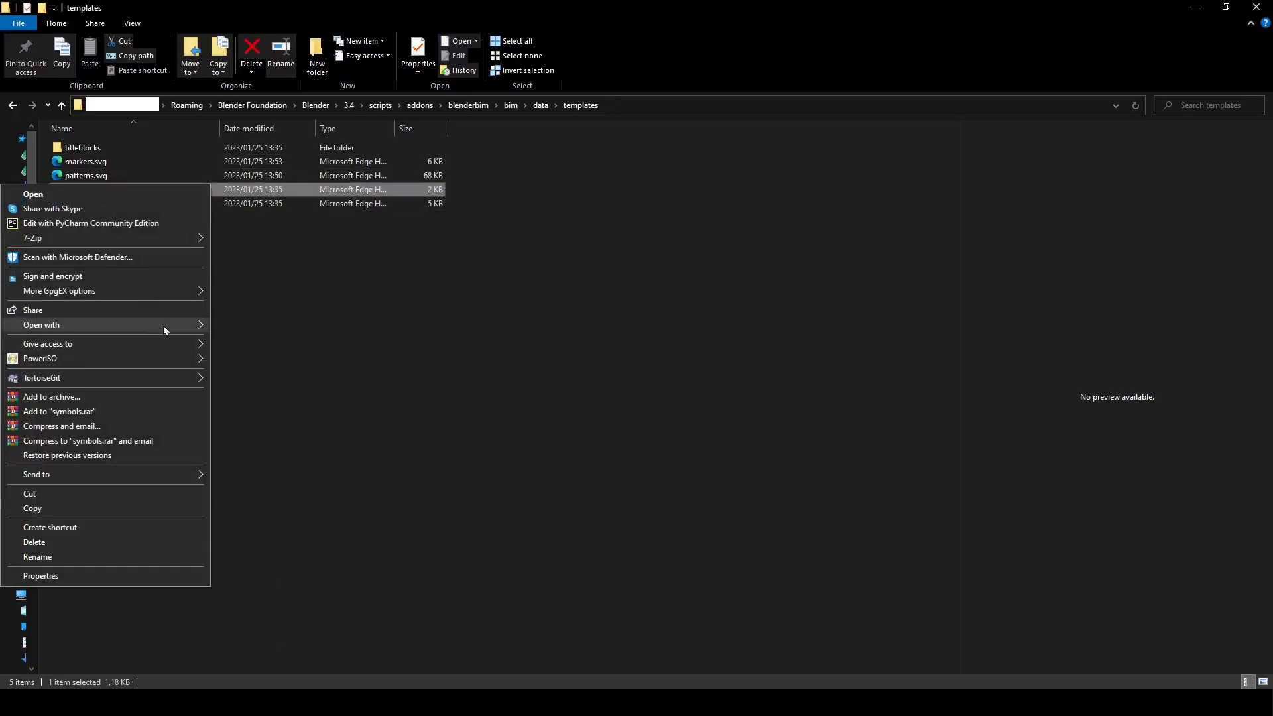
{"action": "mouse_move", "coordinate": [163, 325]}
{"action": "left_click", "coordinate": [245, 443]}
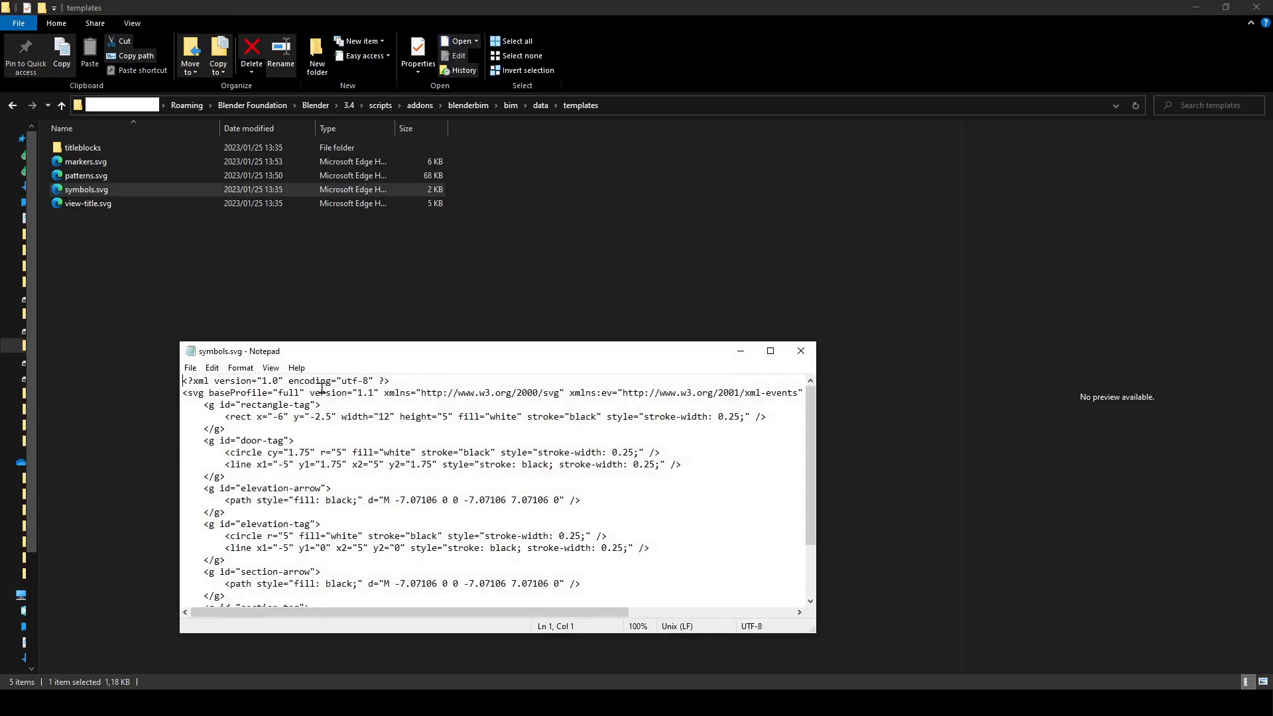
{"action": "left_click_drag", "start_coordinate": [371, 357], "coordinate": [371, 1]}
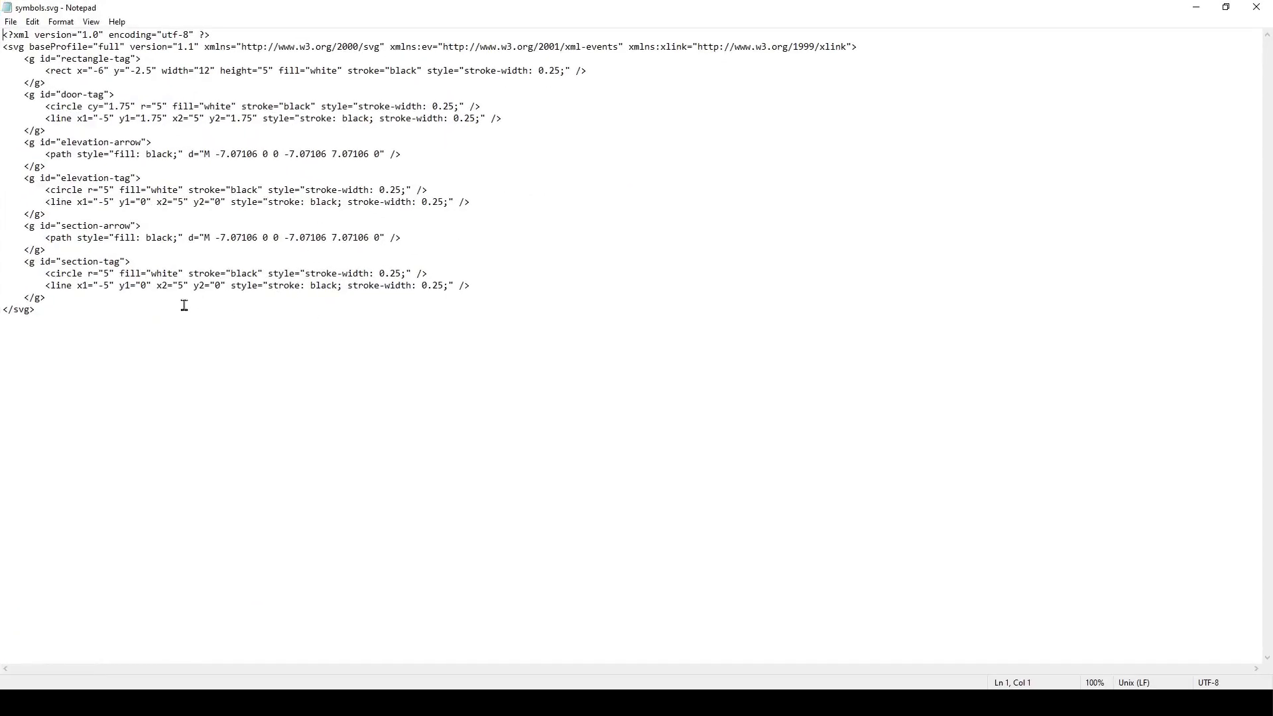
Replace the section-tag circle and line with st0-class elements whose coordinates and radius are 0, and the section-arrow path with M-1.5,0L0-7.1L1.5,0
{"action": "left_click_drag", "start_coordinate": [26, 230], "coordinate": [146, 235]}
{"action": "left_click_drag", "start_coordinate": [27, 263], "coordinate": [199, 284]}
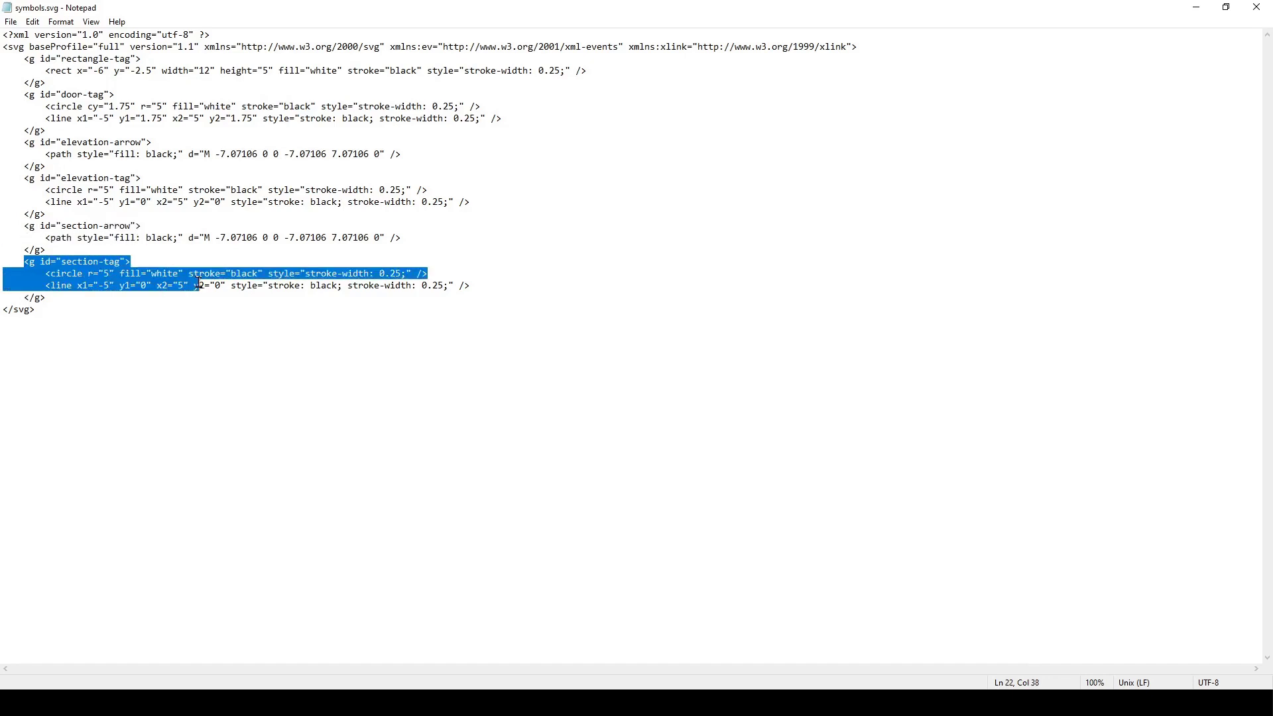
{"action": "left_click", "coordinate": [448, 285]}
{"action": "left_click_drag", "start_coordinate": [475, 285], "coordinate": [45, 284]}
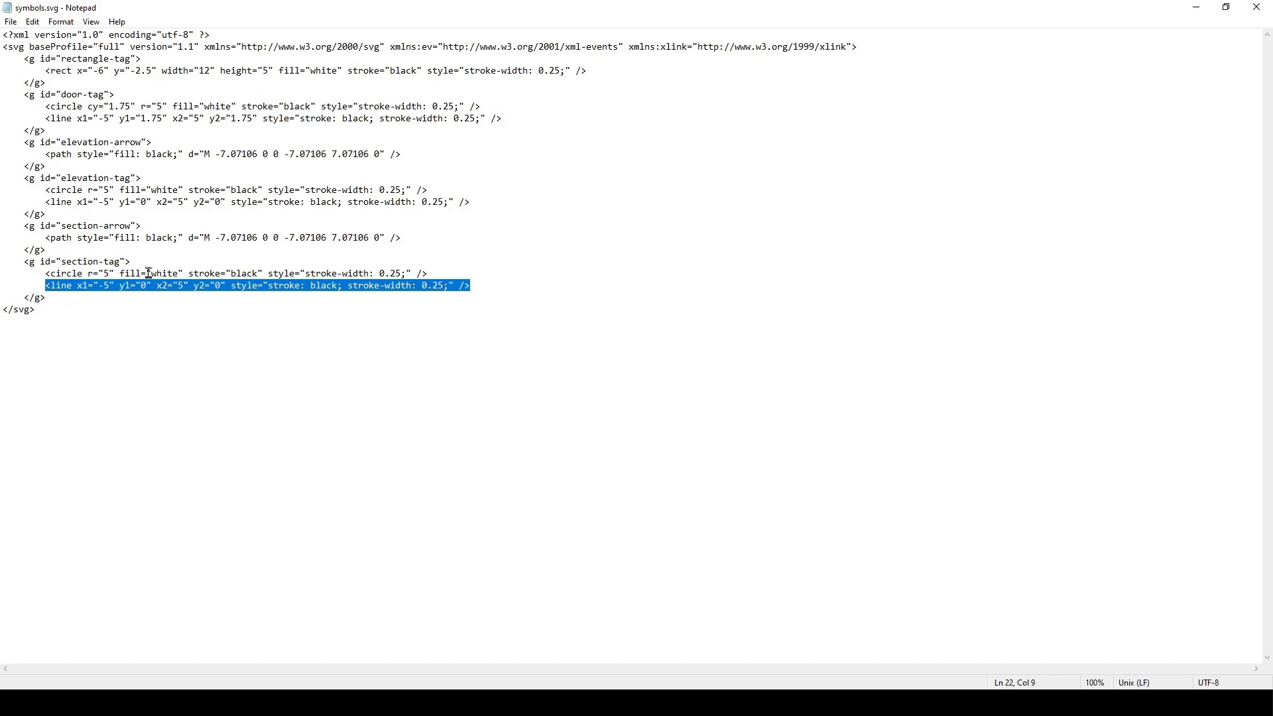
{"action": "left_click_drag", "start_coordinate": [402, 238], "coordinate": [51, 238]}
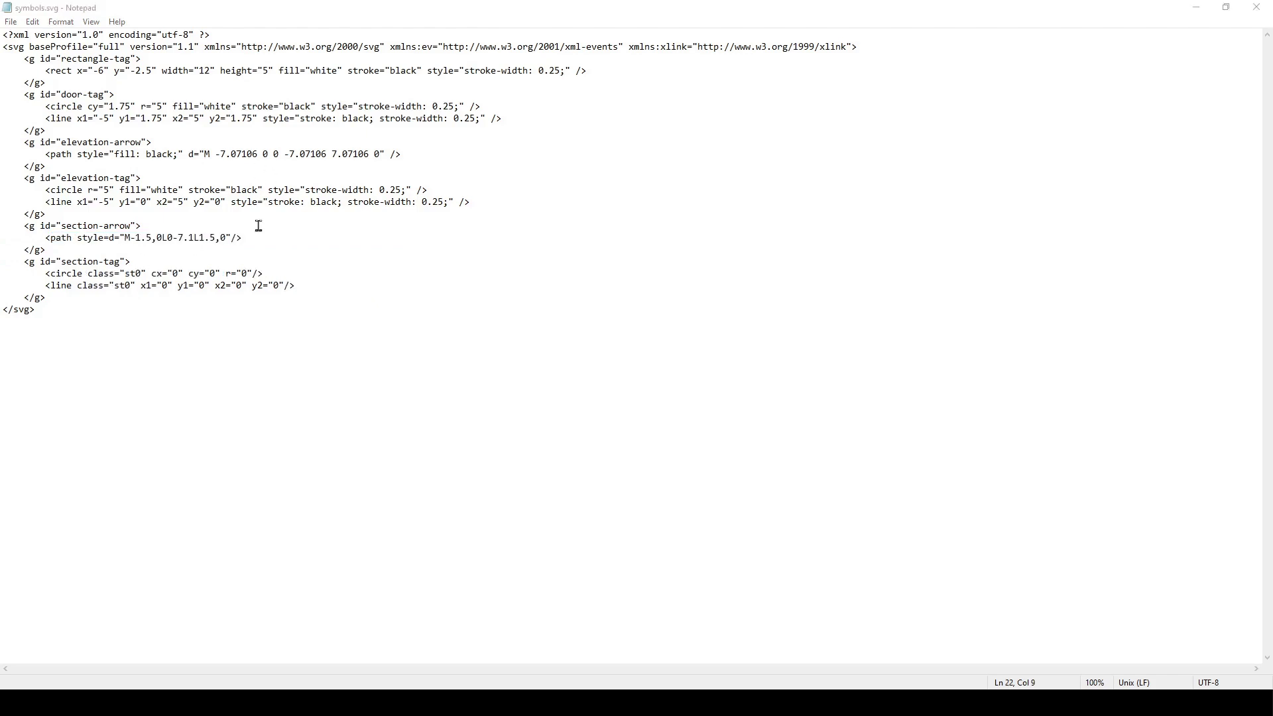
Correct the section-arrow line to <path d="M-1.5,0L0-7.1L1.5,0"/> without the stray style attribute, and save symbols.svg
{"action": "left_click", "coordinate": [244, 239]}
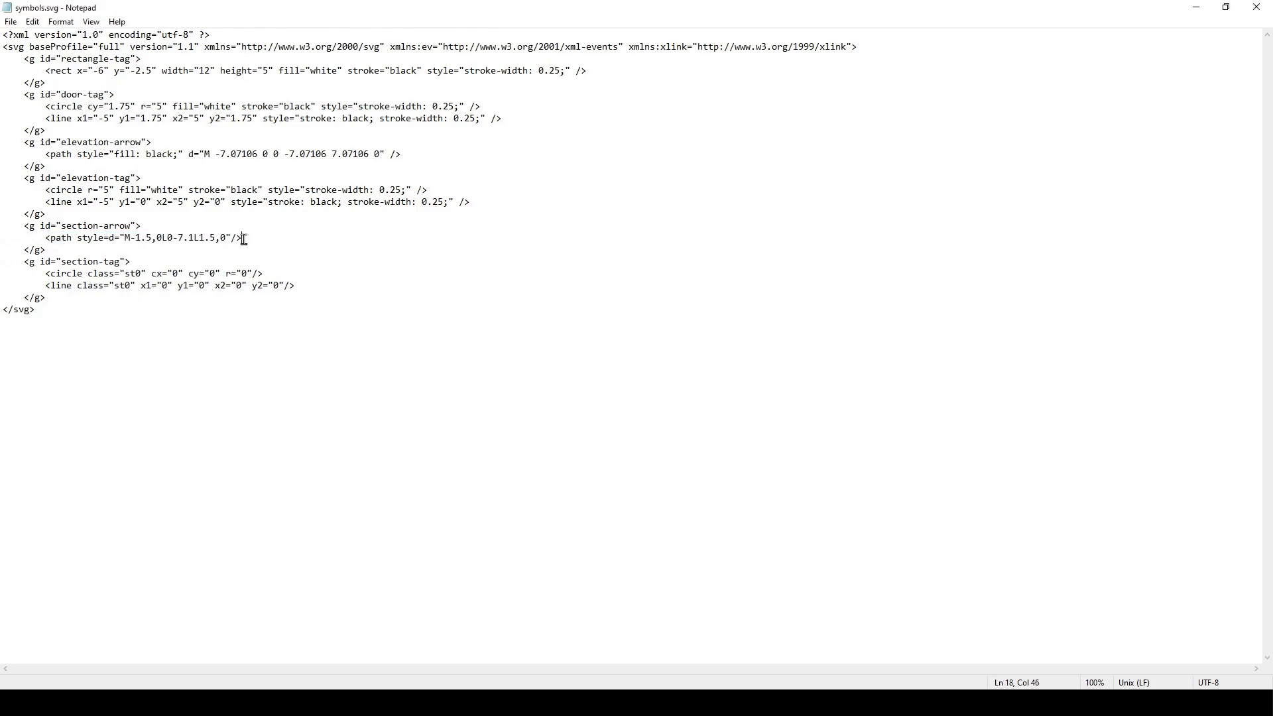
{"action": "left_click_drag", "start_coordinate": [244, 240], "coordinate": [8, 238]}
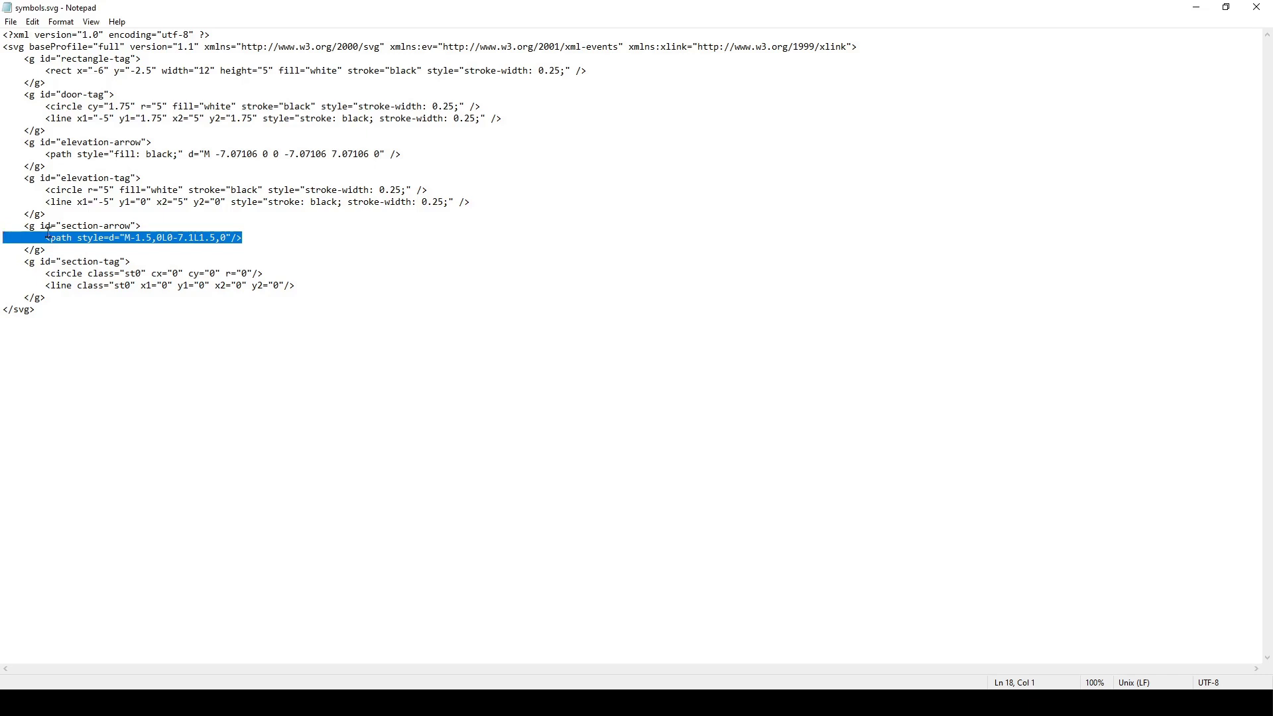
{"action": "type", "text": "<path d=\"M-1.5,0L0-7.1L1.5,0\"/>"}
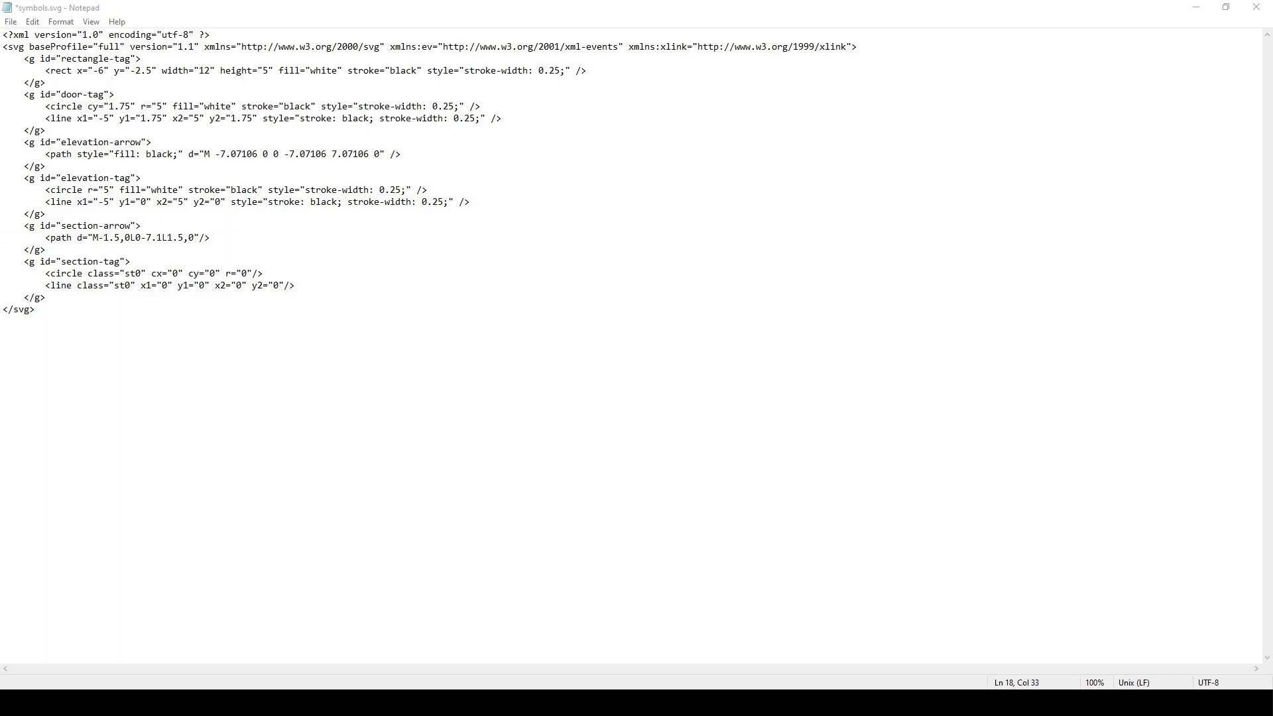
{"action": "left_click_drag", "start_coordinate": [307, 285], "coordinate": [3, 280]}
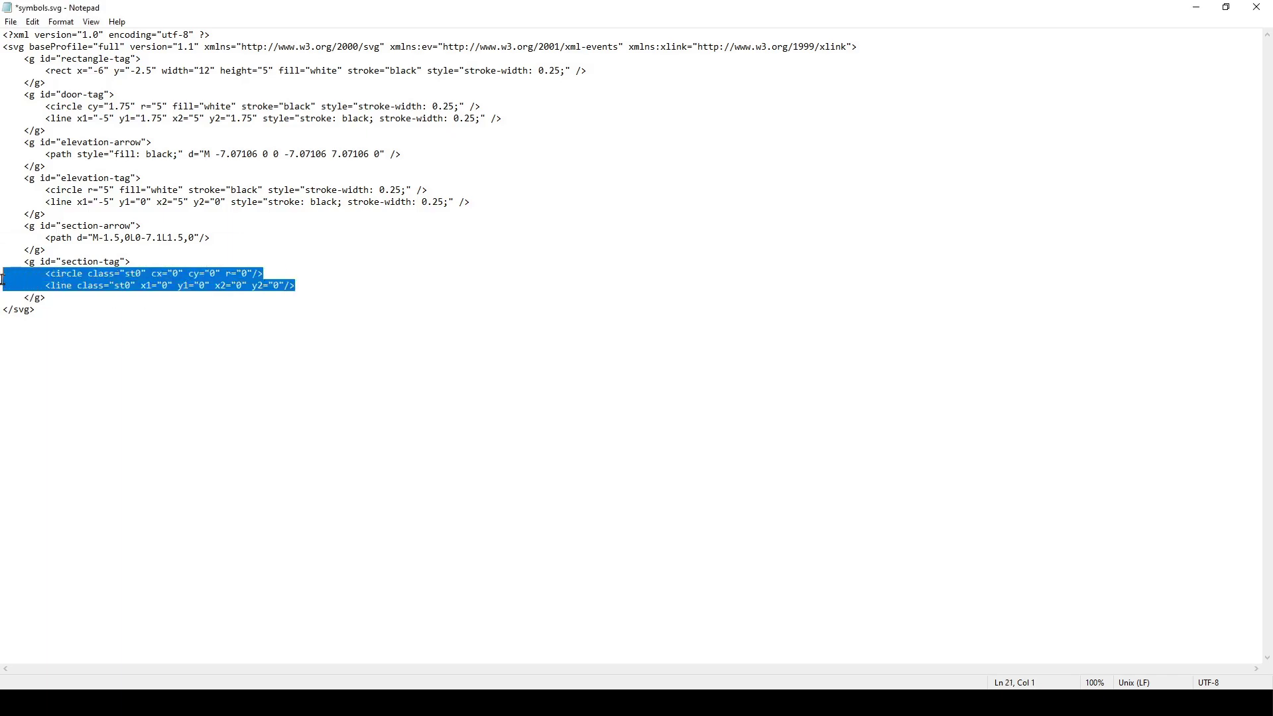
{"action": "key", "text": "Right"}
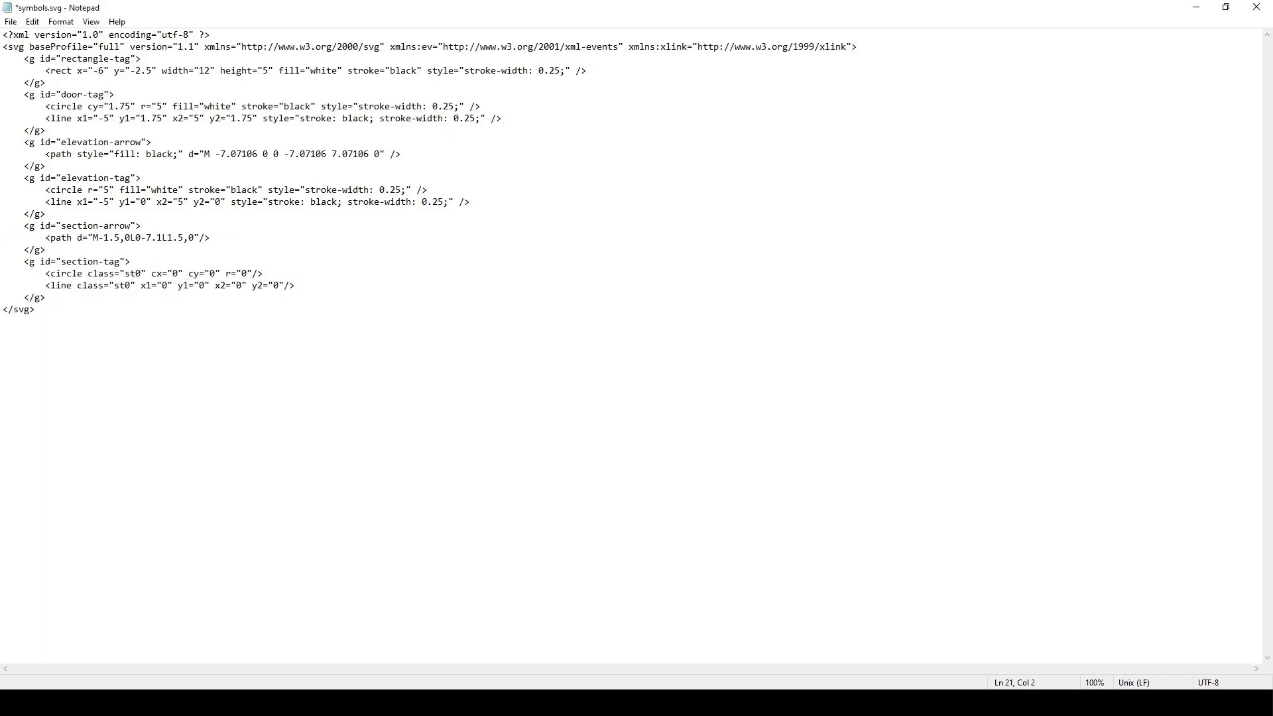
{"action": "left_click", "coordinate": [14, 20]}
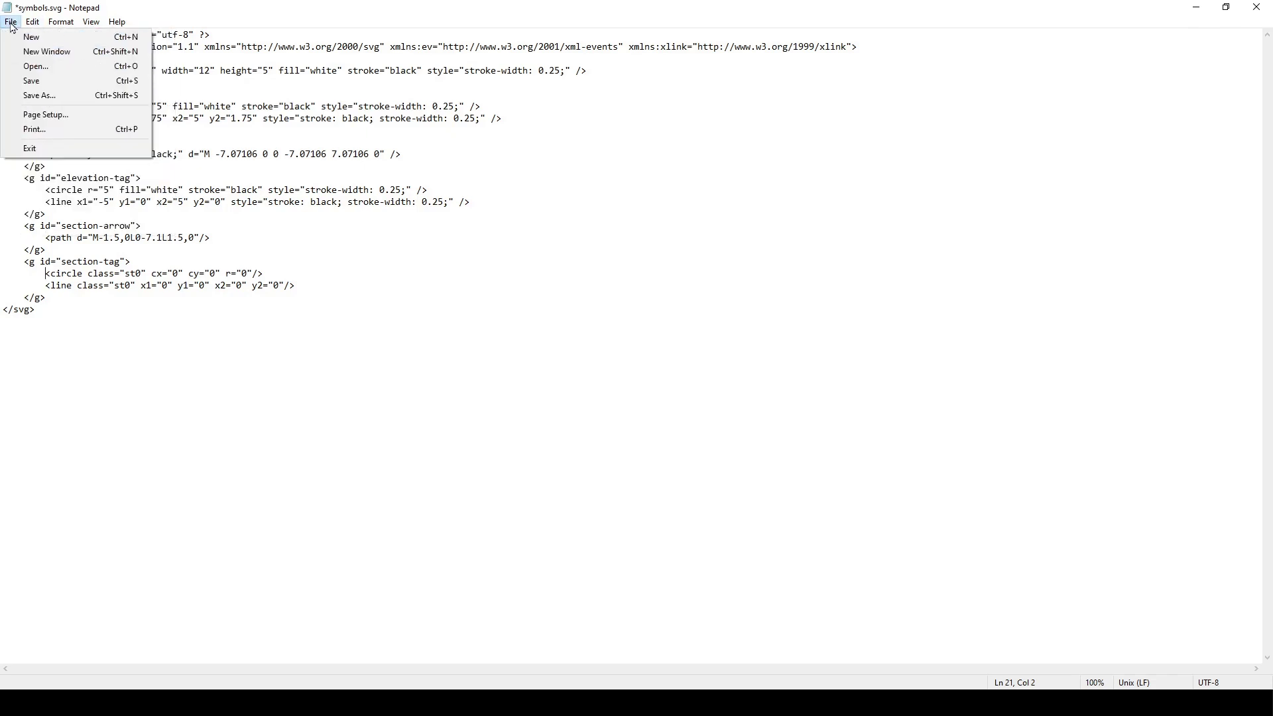
{"action": "left_click", "coordinate": [38, 81]}
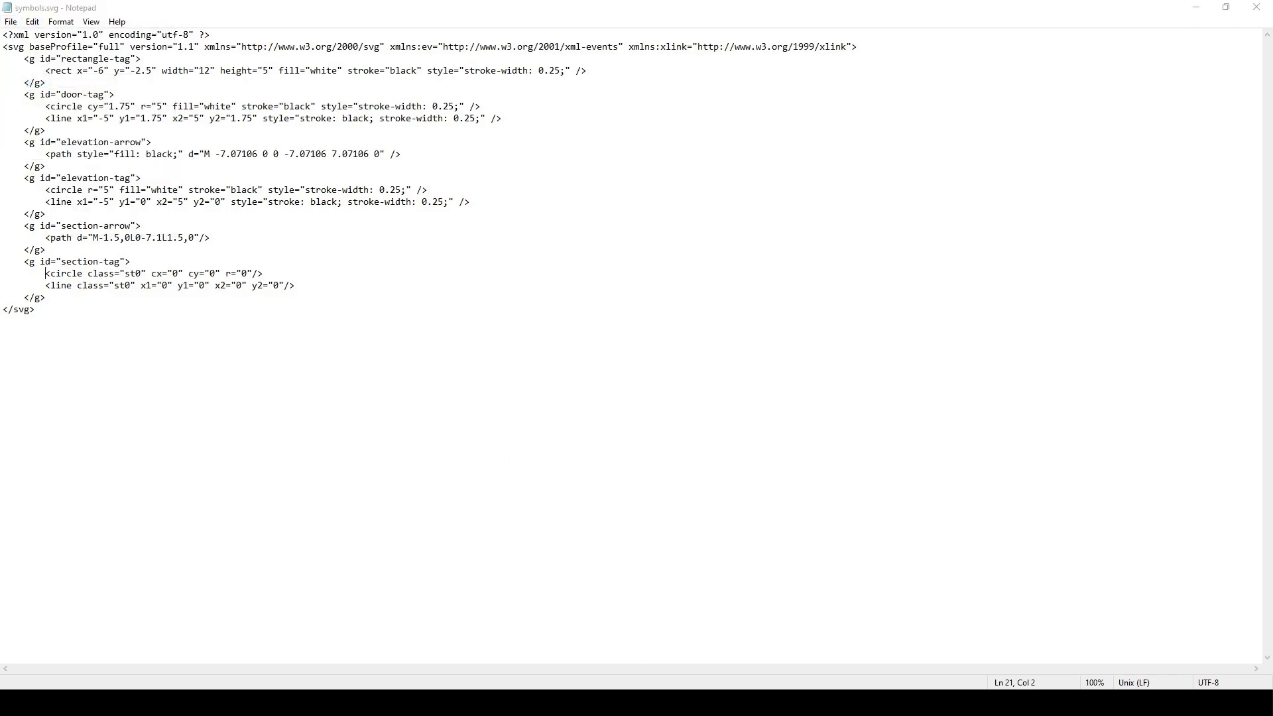
Switch to Blender, regenerate the MY STOREY PLAN drawing, and examine its section markers in the browser
{"action": "key", "text": "alt+Tab"}
{"action": "left_click", "coordinate": [847, 343]}
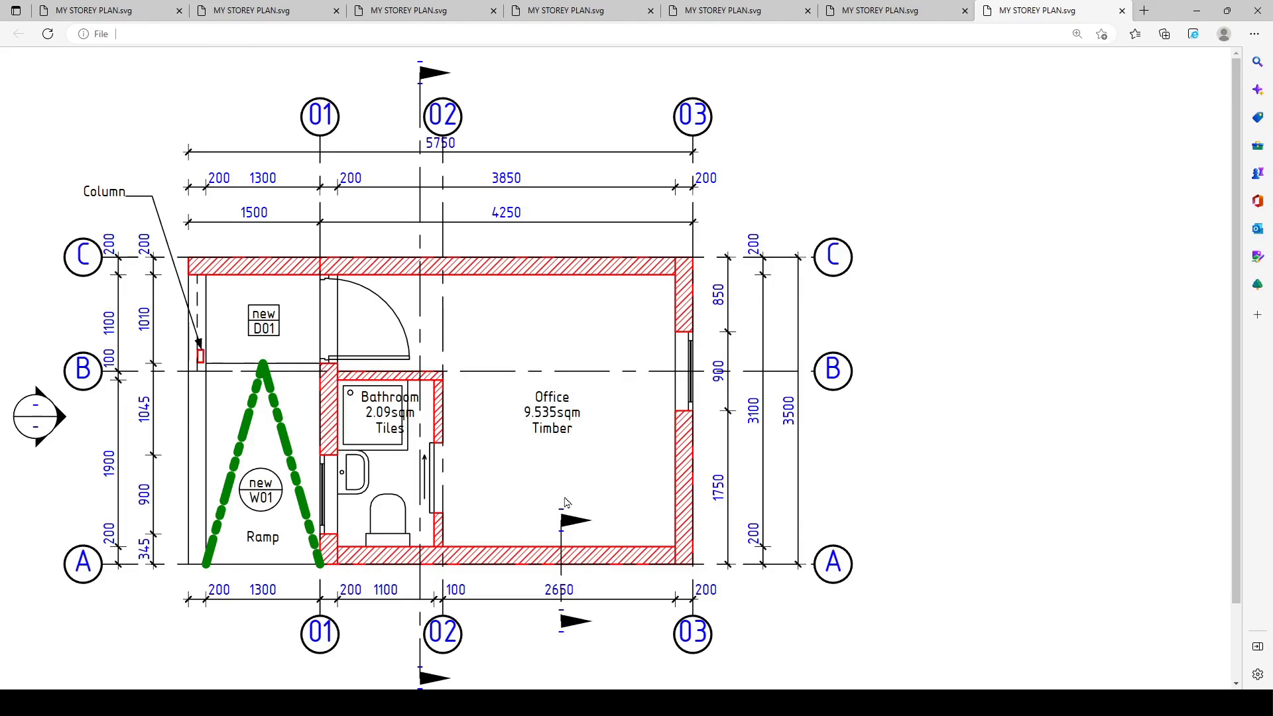
{"action": "left_click_drag", "start_coordinate": [563, 509], "coordinate": [567, 519]}
{"action": "left_click", "coordinate": [396, 109]}
Switch back to Blender, load the project's sheets, and add a sheet with the A3 titleblock
{"action": "key", "text": "alt+Tab"}
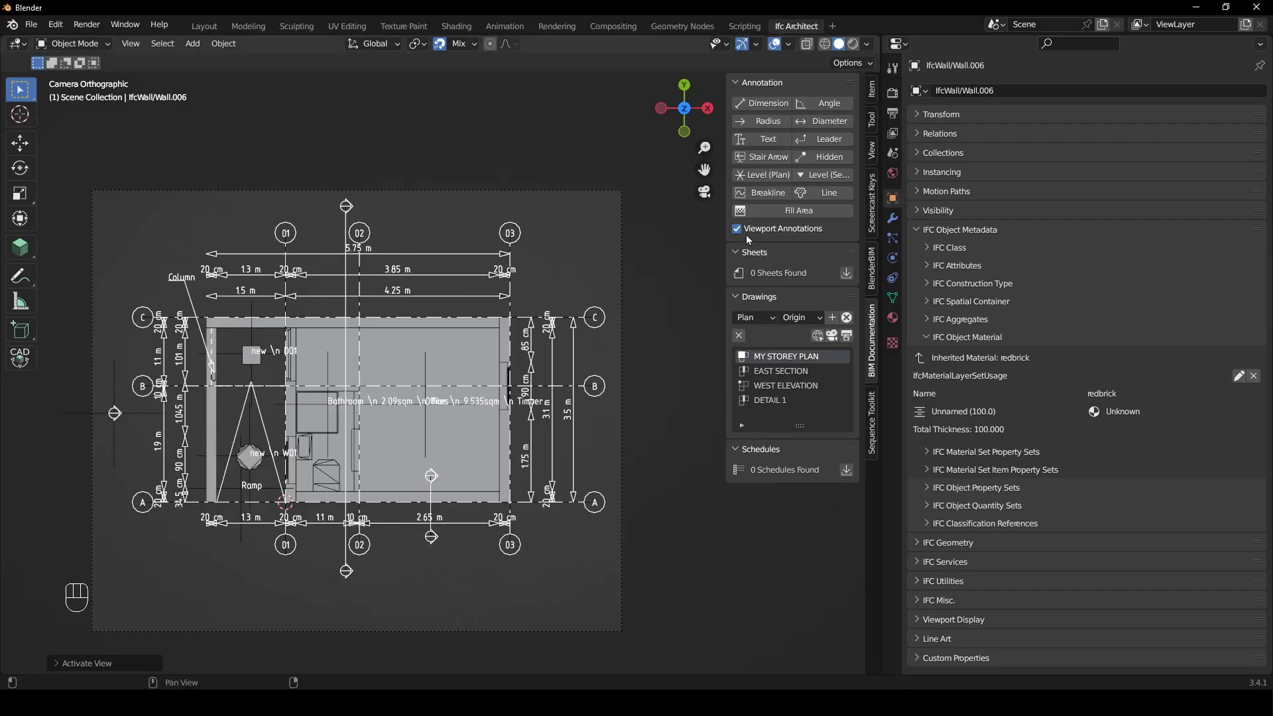
{"action": "left_click", "coordinate": [846, 273]}
{"action": "left_click", "coordinate": [796, 274]}
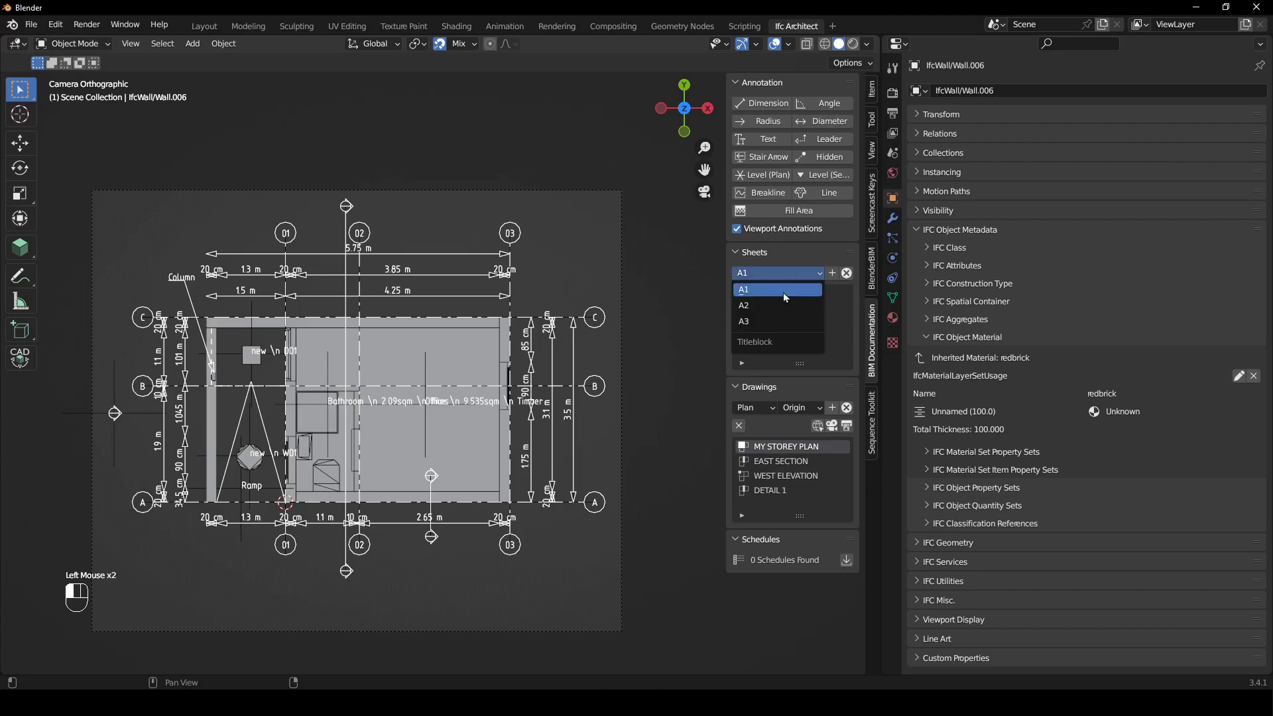
{"action": "left_click", "coordinate": [776, 329]}
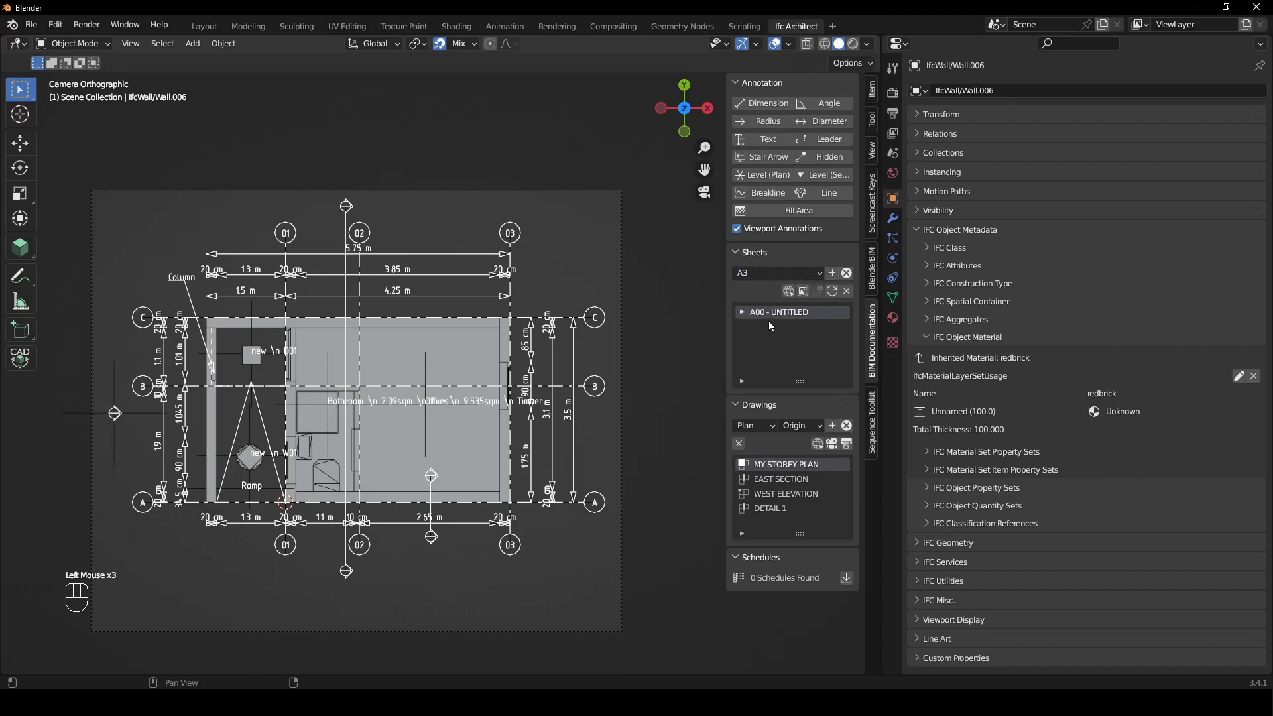
Add the MY STOREY PLAN drawing to the A00 - UNTITLED sheet and generate the sheet
{"action": "left_click", "coordinate": [741, 313]}
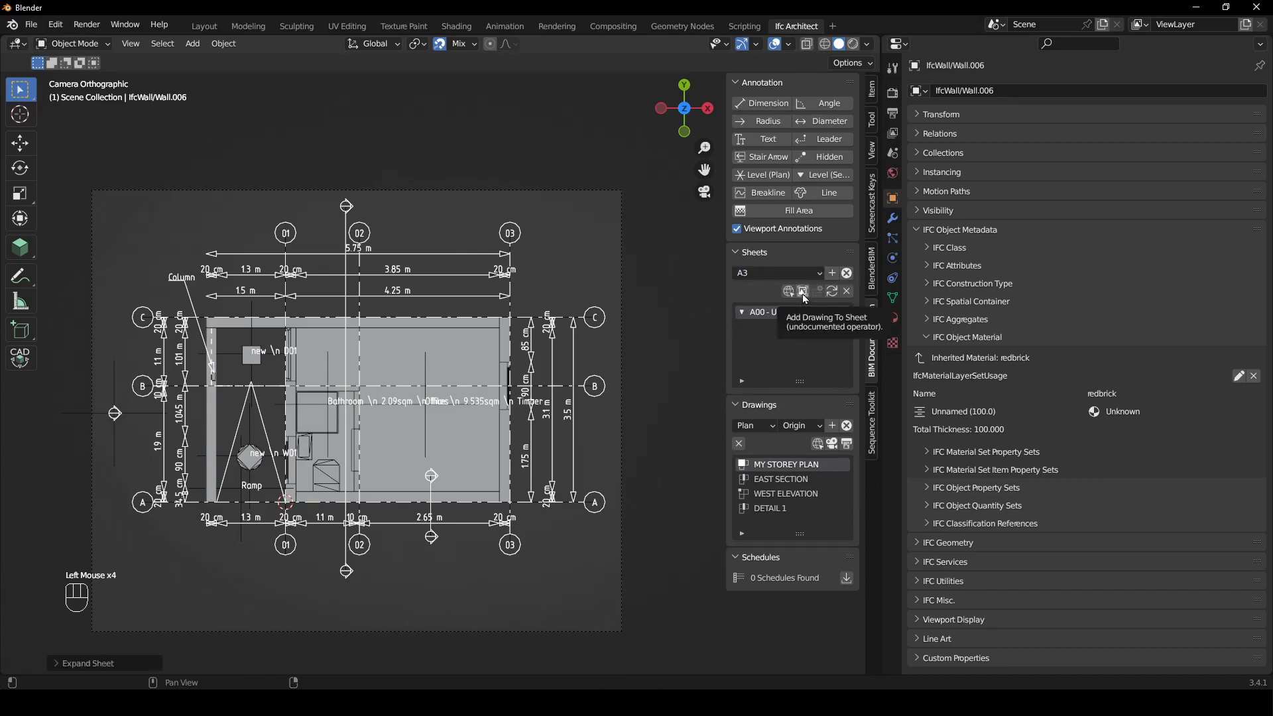
{"action": "left_click", "coordinate": [806, 295]}
{"action": "left_click", "coordinate": [837, 296]}
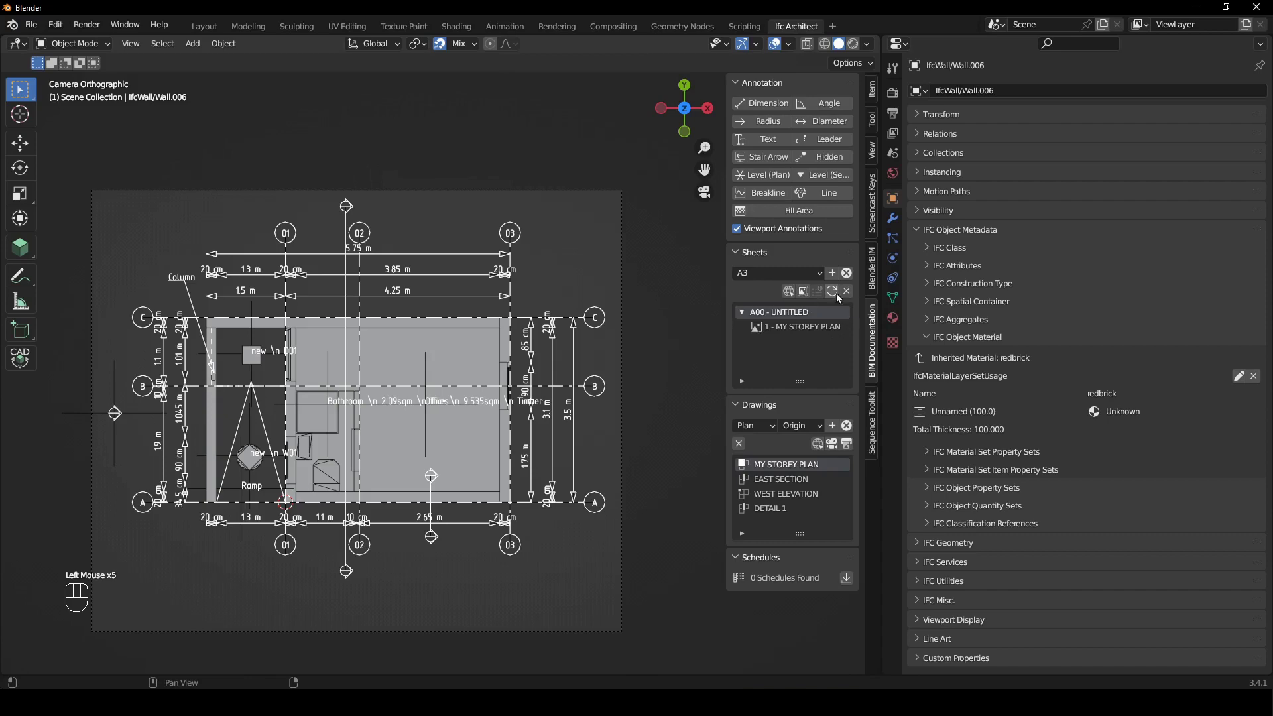
Examine the plan, view title and titleblock of the generated A00 - UNTITLED sheet in the browser
{"action": "scroll", "coordinate": [474, 409], "scroll_direction": "down", "scroll_amount": 3, "text": "ctrl"}
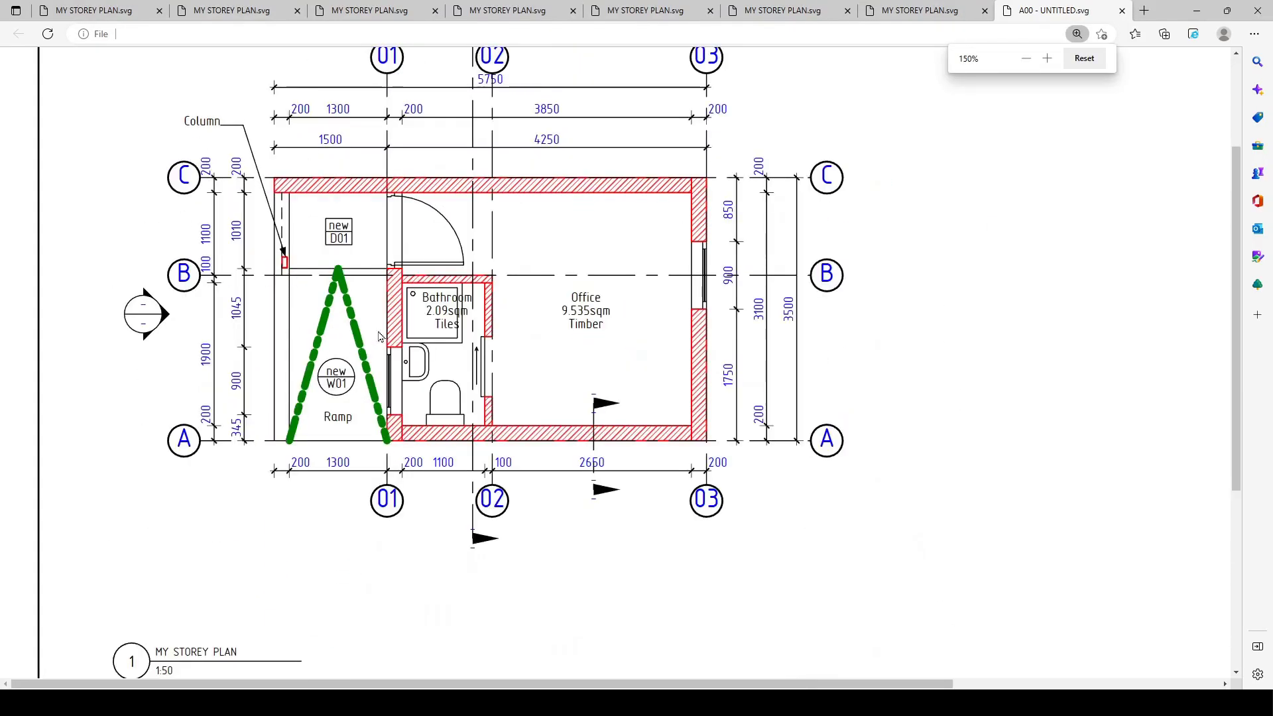
{"action": "scroll", "coordinate": [250, 413], "scroll_direction": "down", "scroll_amount": 2}
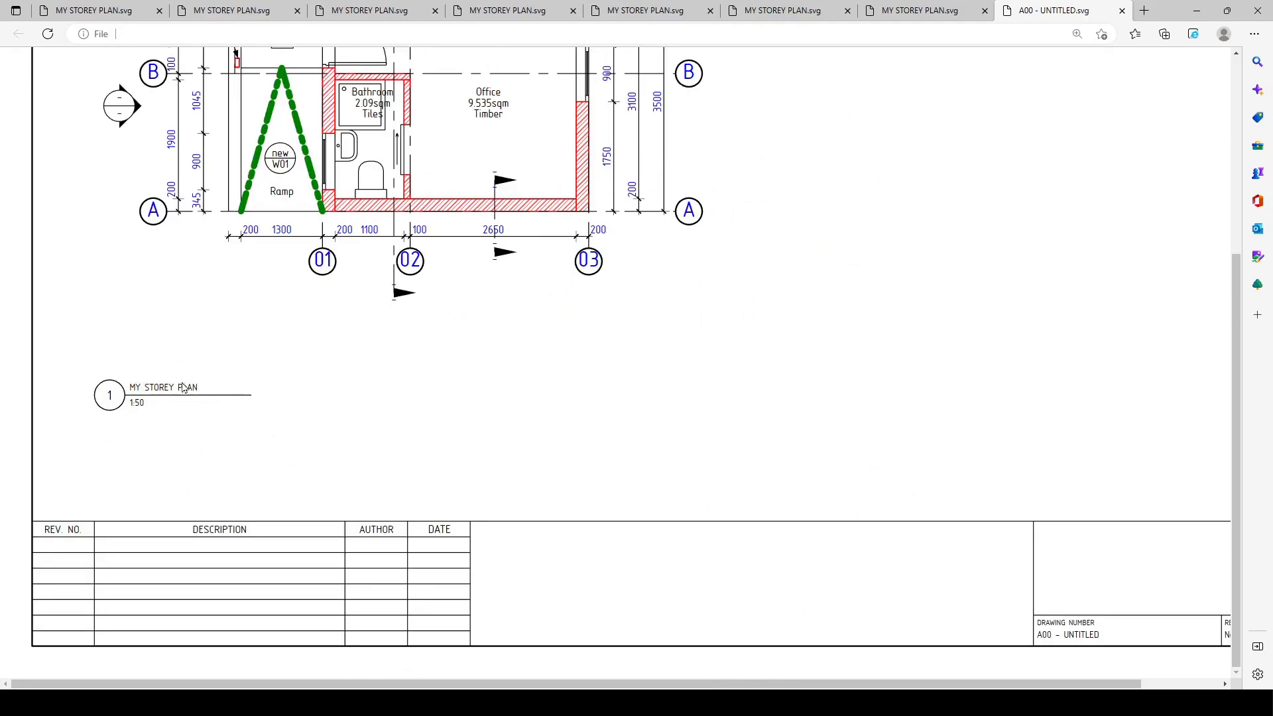
{"action": "scroll", "coordinate": [189, 386], "scroll_direction": "up", "scroll_amount": 4}
{"action": "scroll", "coordinate": [263, 367], "scroll_direction": "down", "scroll_amount": 1, "text": "ctrl"}
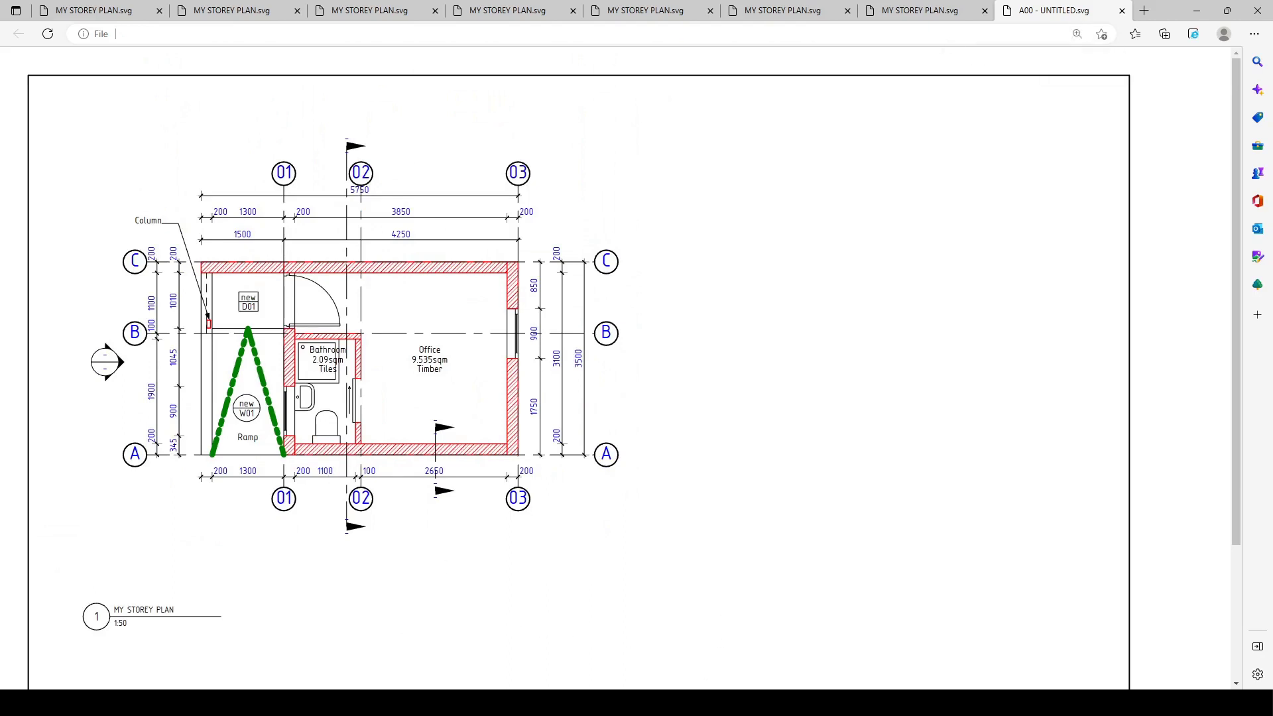
Switch to the templates folder in File Explorer and open view-title.svg with Notepad in a maximized window
{"action": "mouse_move", "coordinate": [213, 703]}
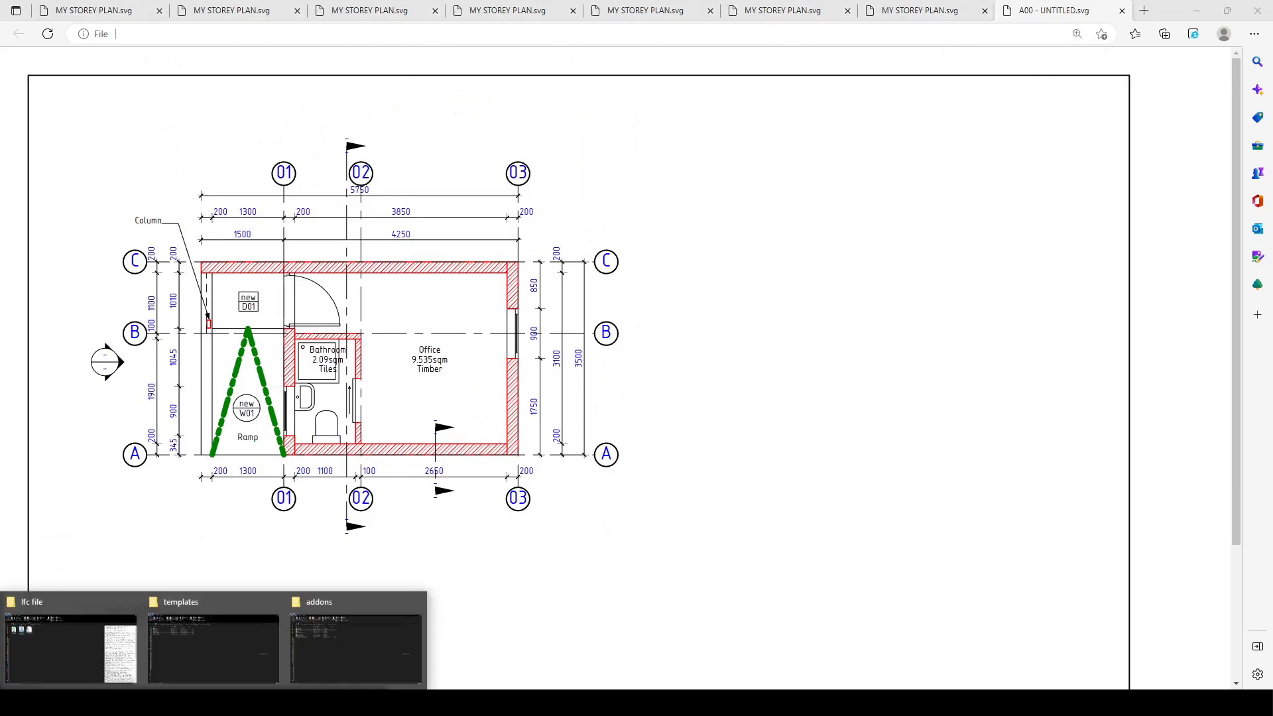
{"action": "left_click", "coordinate": [189, 671]}
{"action": "right_click", "coordinate": [93, 203]}
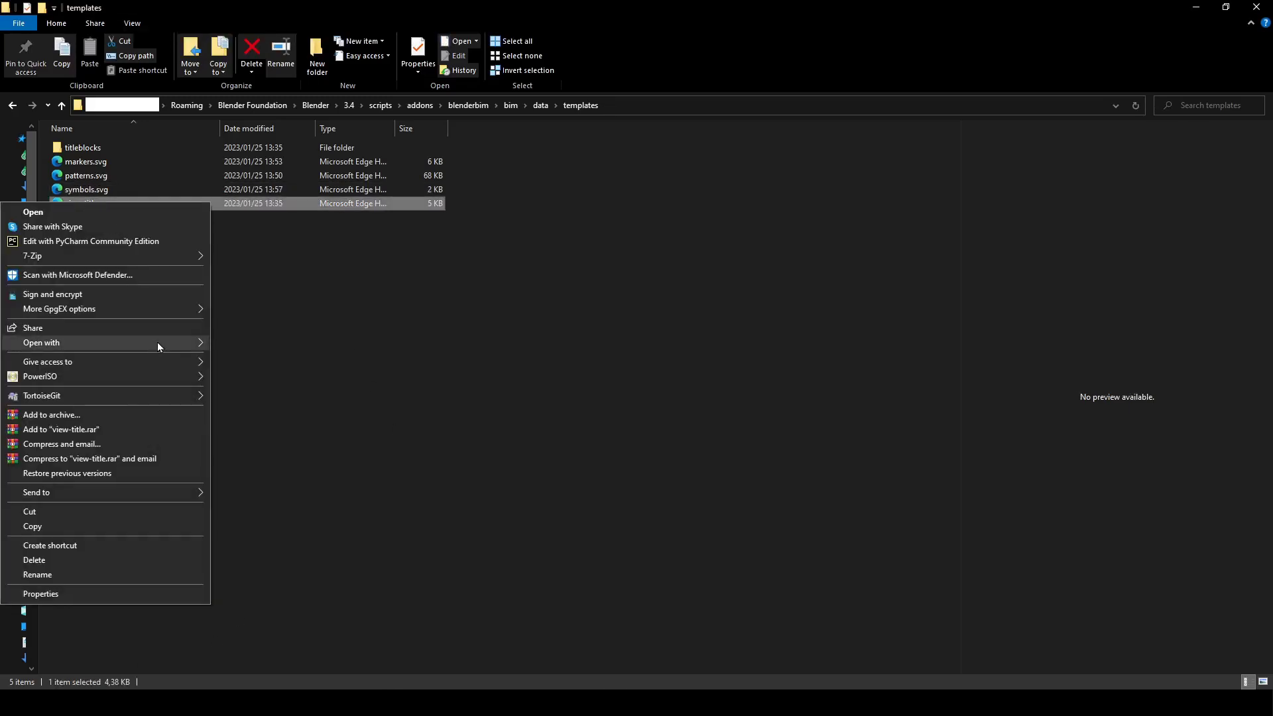
{"action": "mouse_move", "coordinate": [157, 342]}
{"action": "left_click", "coordinate": [289, 464]}
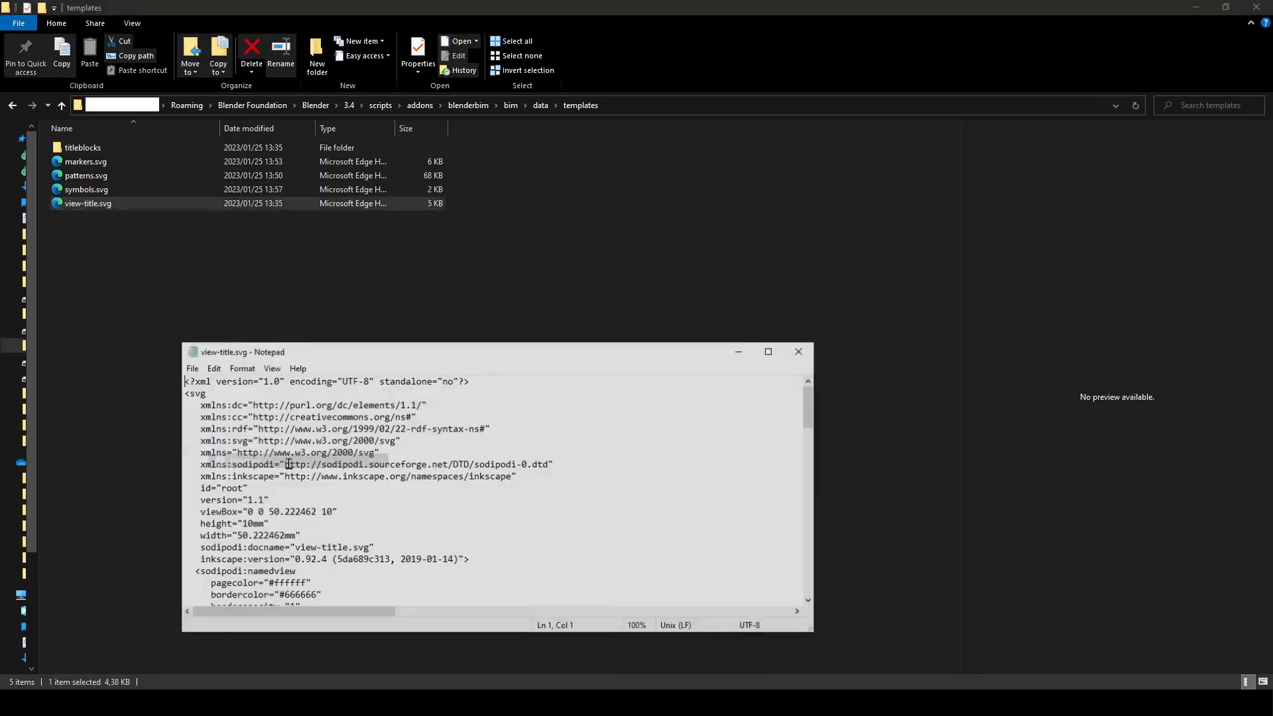
{"action": "left_click_drag", "start_coordinate": [384, 353], "coordinate": [389, 2]}
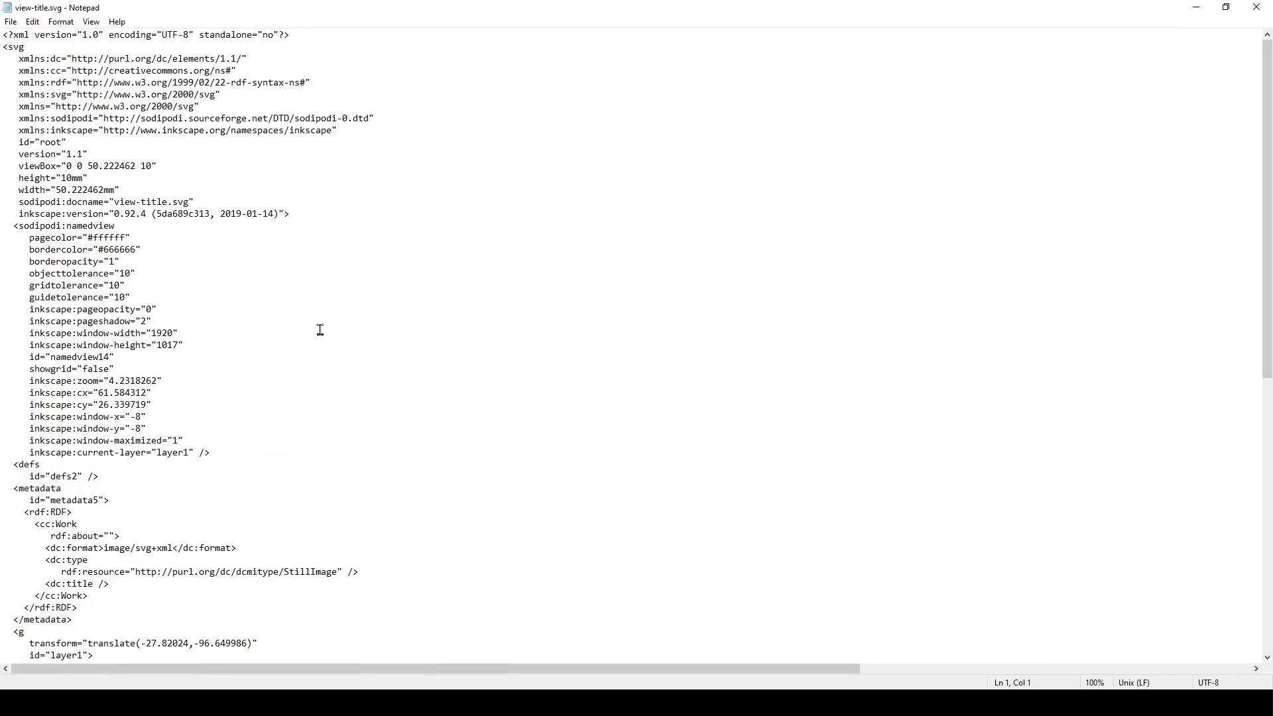
Set the radius of the view title's circle to 2.5 and look over the text definitions below it
{"action": "scroll", "coordinate": [78, 59], "scroll_direction": "down", "scroll_amount": 5}
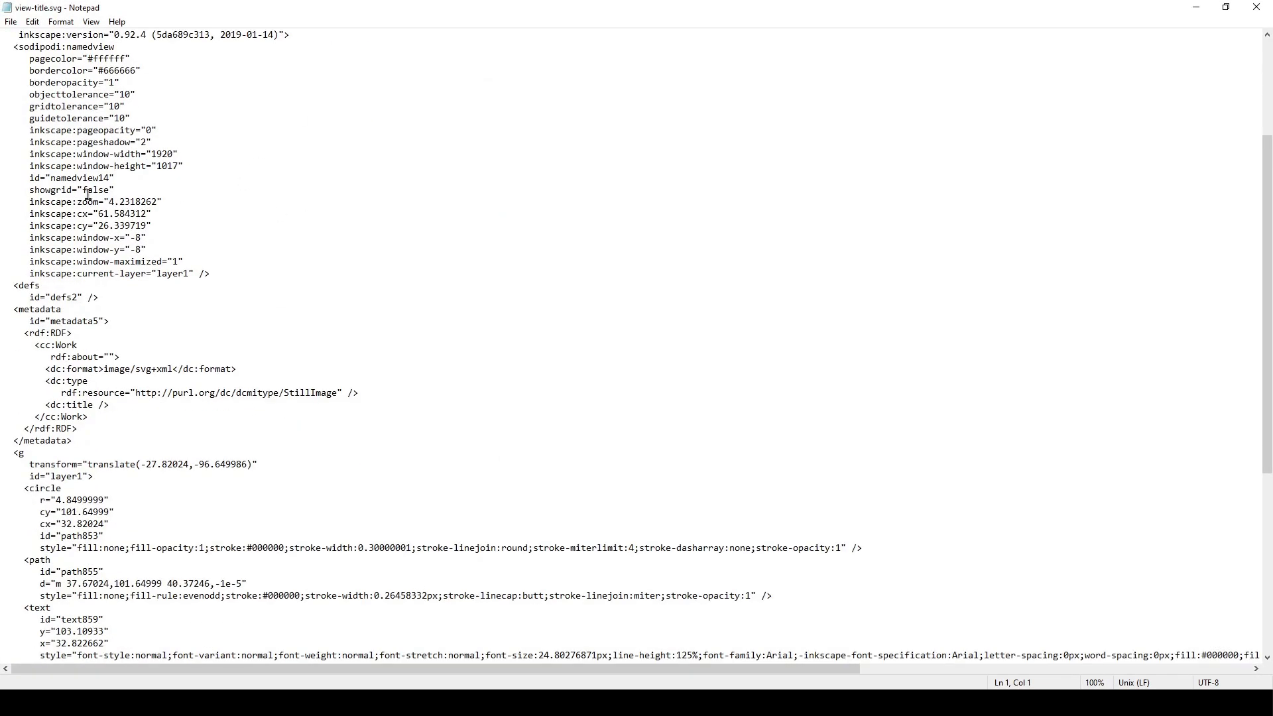
{"action": "scroll", "coordinate": [116, 468], "scroll_direction": "down", "scroll_amount": 4}
{"action": "left_click", "coordinate": [72, 320]}
{"action": "double_click", "coordinate": [57, 345]}
{"action": "left_click", "coordinate": [59, 358]}
{"action": "left_click_drag", "start_coordinate": [58, 359], "coordinate": [105, 359]}
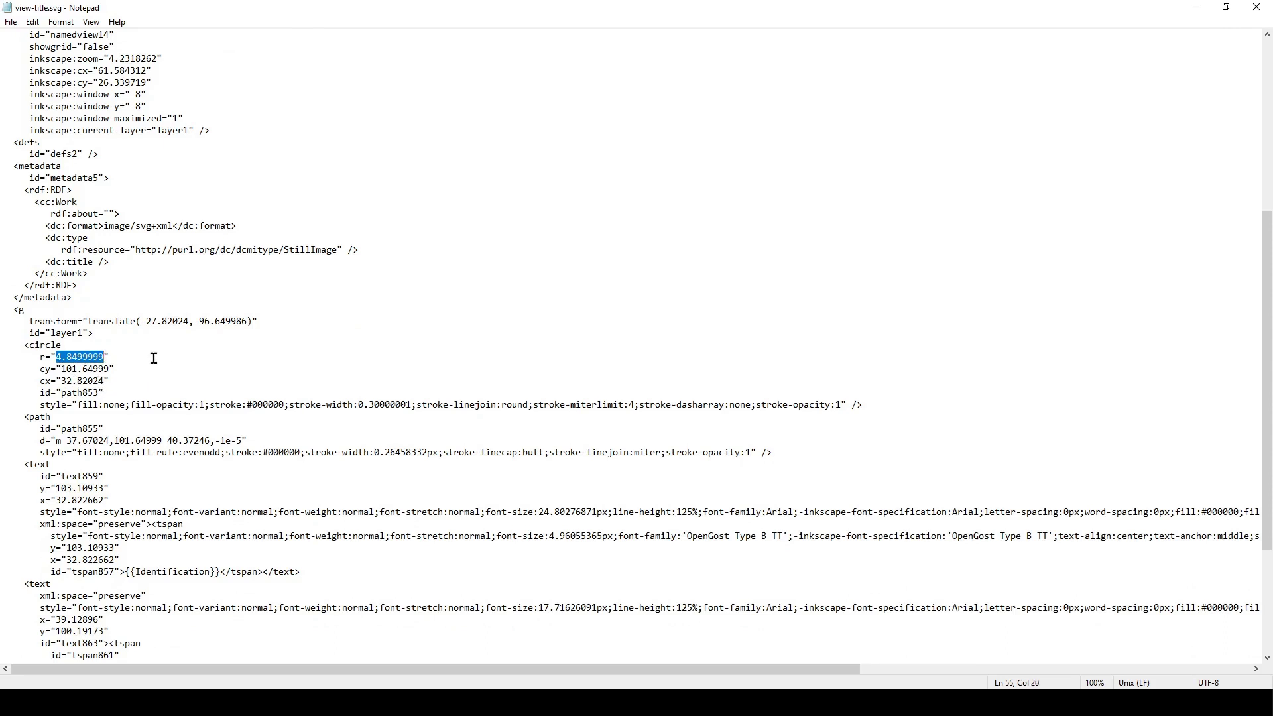
{"action": "type", "text": "2.5"}
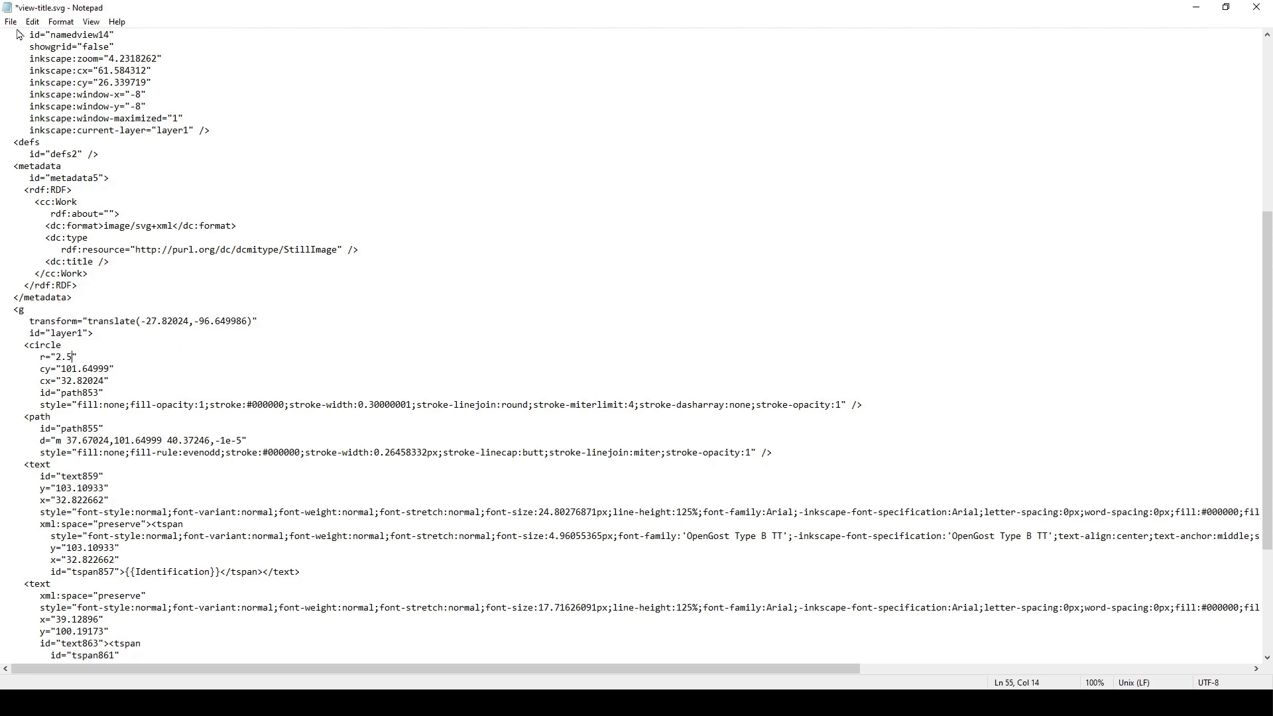
{"action": "scroll", "coordinate": [103, 426], "scroll_direction": "down", "scroll_amount": 3}
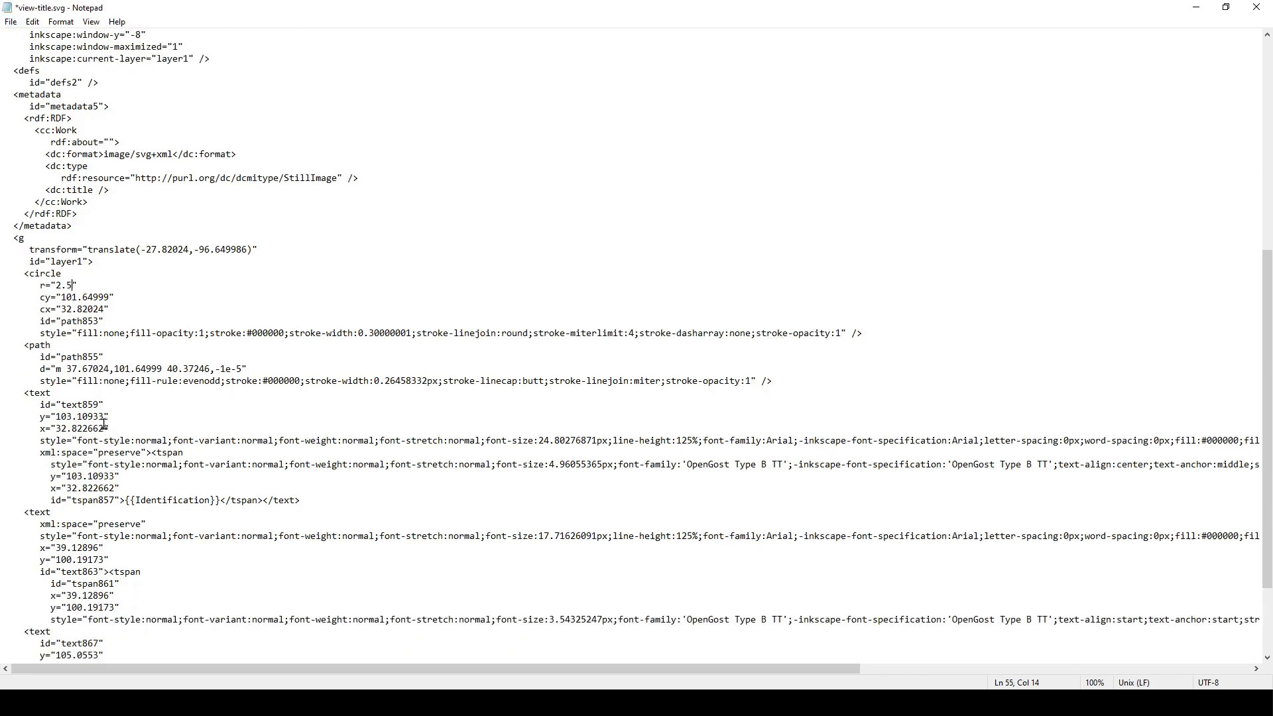
{"action": "scroll", "coordinate": [70, 368], "scroll_direction": "down", "scroll_amount": 1}
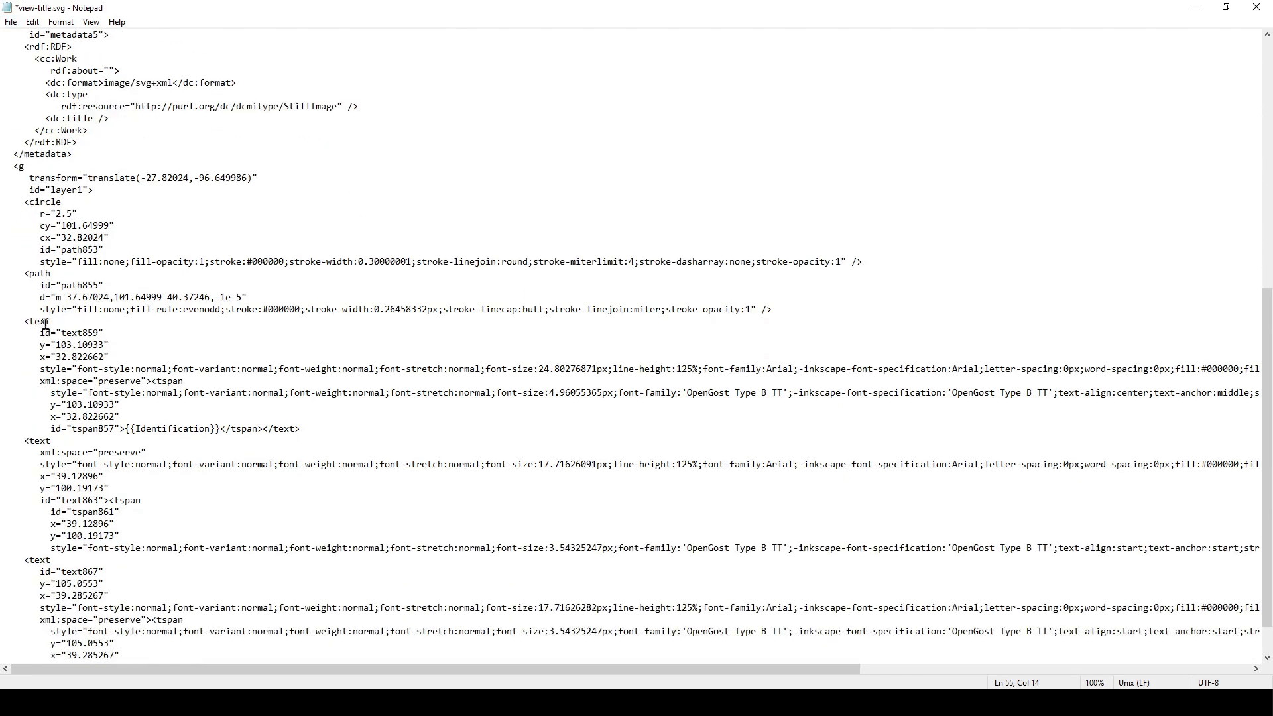
Look over the three text definitions and set the {{Identification}} text's inner font size to 3px
{"action": "scroll", "coordinate": [42, 324], "scroll_direction": "down", "scroll_amount": 1}
{"action": "left_click_drag", "start_coordinate": [34, 286], "coordinate": [53, 287]}
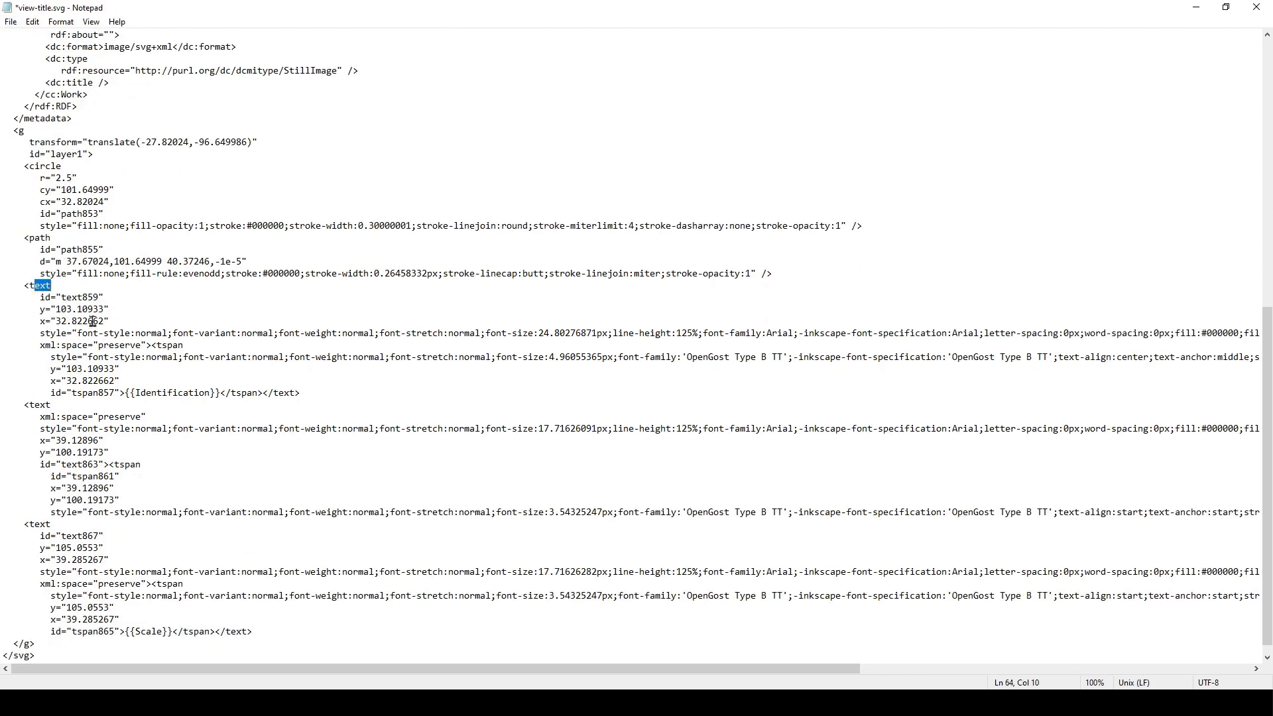
{"action": "left_click_drag", "start_coordinate": [33, 406], "coordinate": [53, 405]}
{"action": "left_click_drag", "start_coordinate": [34, 524], "coordinate": [52, 524]}
{"action": "left_click_drag", "start_coordinate": [34, 286], "coordinate": [52, 285]}
{"action": "left_click_drag", "start_coordinate": [207, 333], "coordinate": [688, 357]}
{"action": "left_click", "coordinate": [799, 333]}
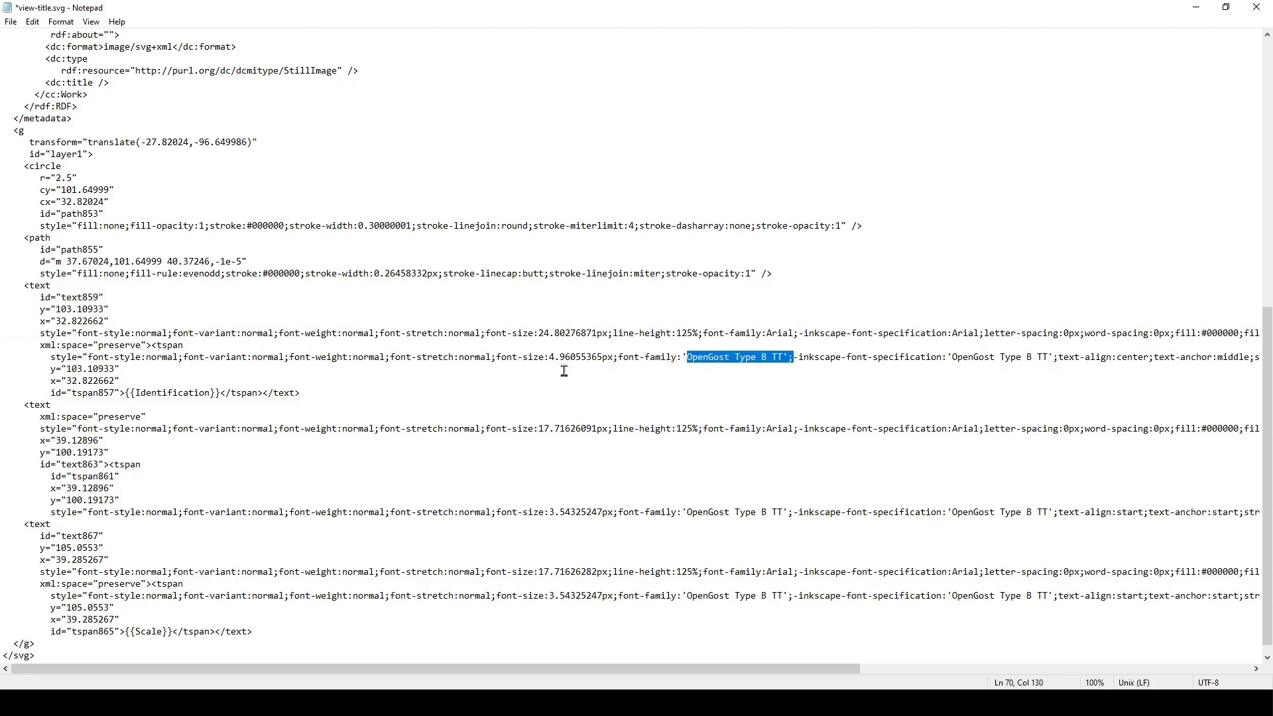
{"action": "left_click_drag", "start_coordinate": [548, 357], "coordinate": [602, 358]}
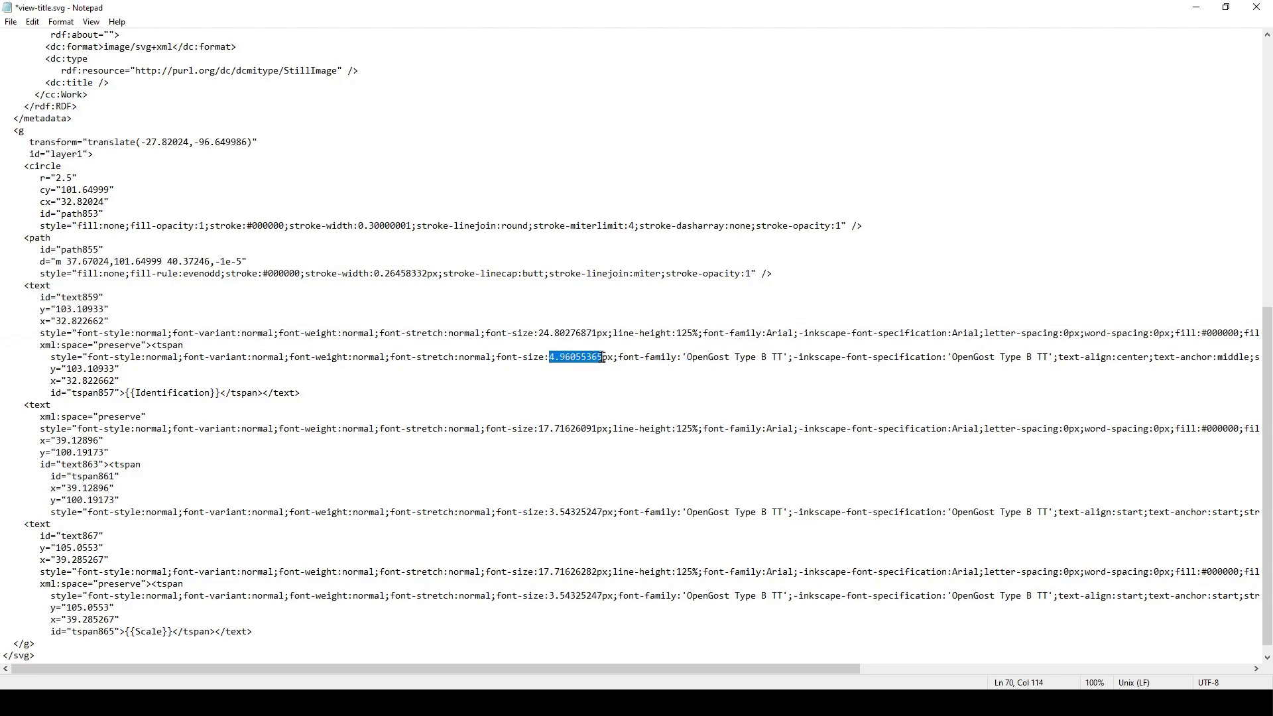
{"action": "type", "text": "3"}
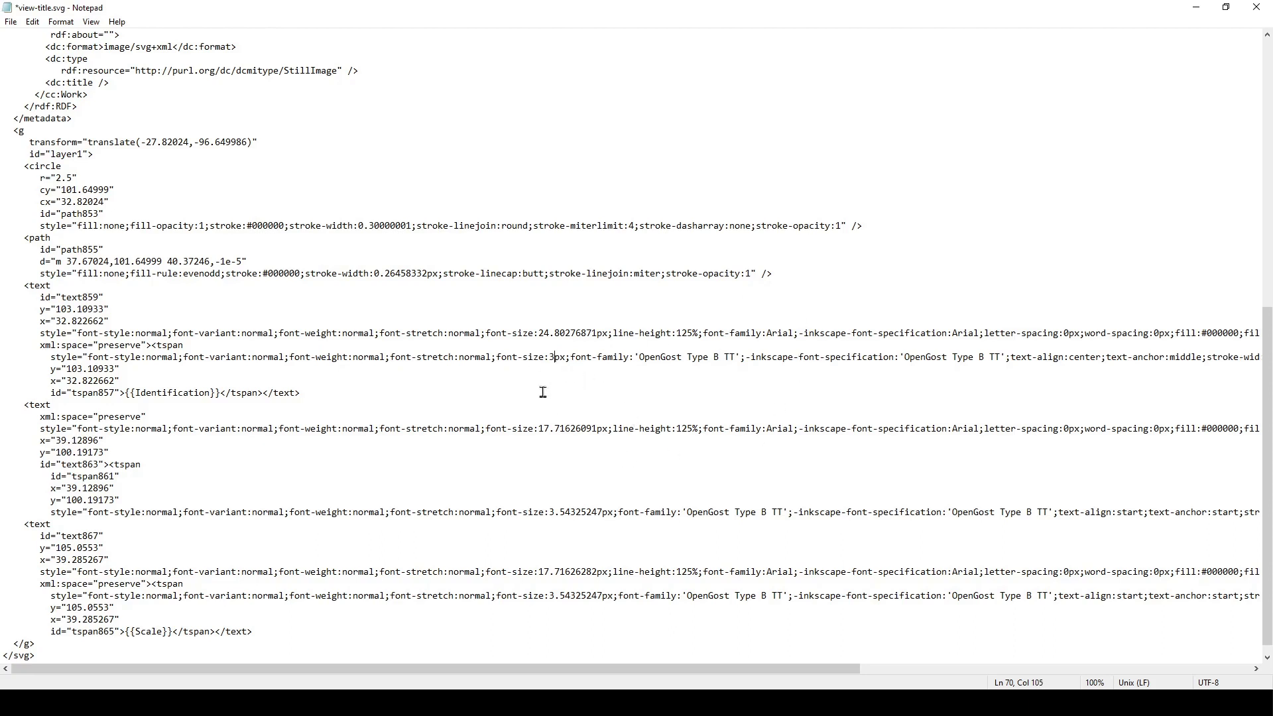
Set the inner font size of the drawing name text (tspan861) and the {{Scale}} text to 2.5px
{"action": "left_click", "coordinate": [579, 512]}
{"action": "left_click_drag", "start_coordinate": [602, 513], "coordinate": [549, 513]}
{"action": "type", "text": "2.5"}
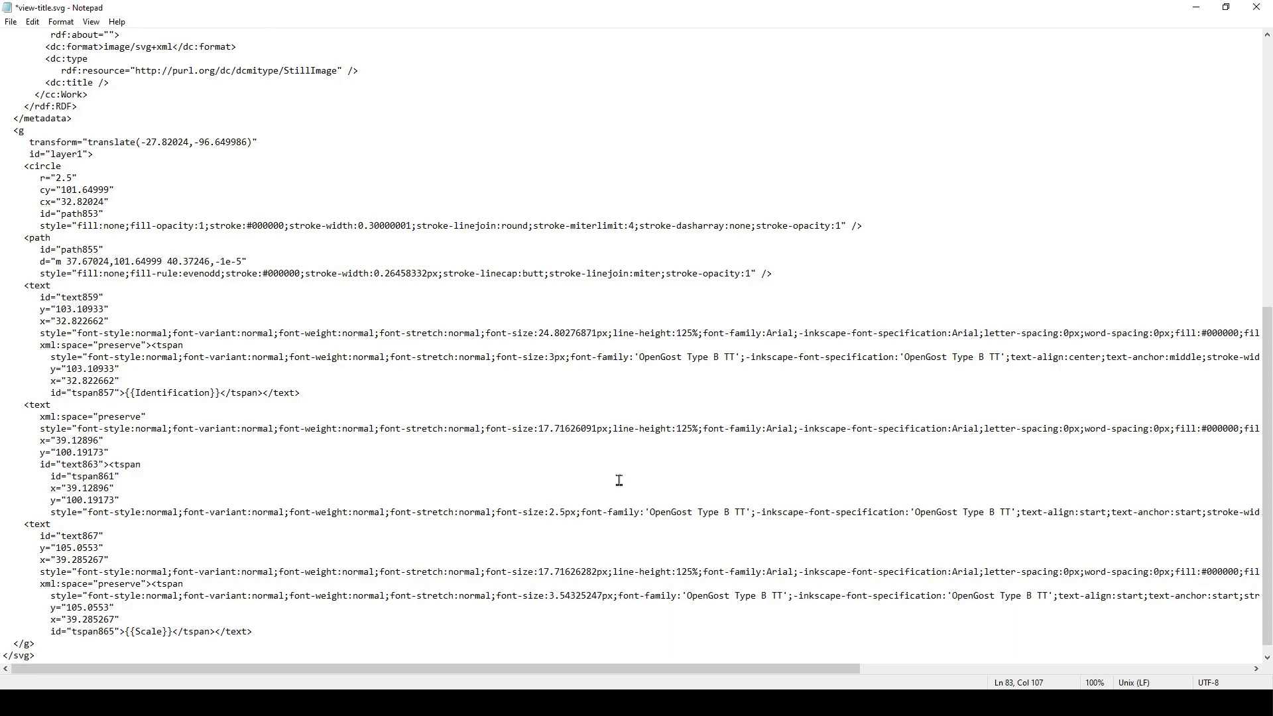
{"action": "left_click", "coordinate": [170, 606]}
{"action": "left_click", "coordinate": [542, 594]}
{"action": "left_click_drag", "start_coordinate": [549, 596], "coordinate": [602, 596]}
{"action": "type", "text": "2.5"}
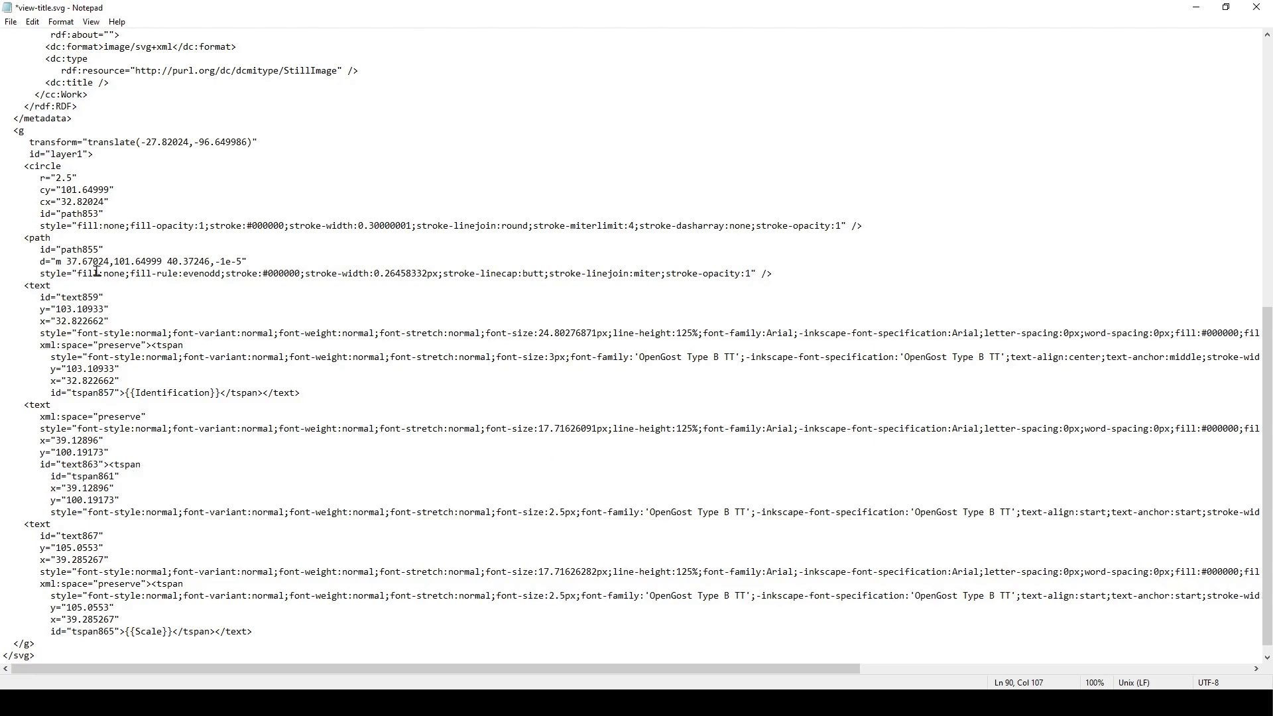
Recheck the edited circle and text definitions, save view-title.svg, then switch to Blender and regenerate the A00 - UNTITLED sheet
{"action": "left_click", "coordinate": [70, 178]}
{"action": "left_click", "coordinate": [46, 286]}
{"action": "left_click", "coordinate": [49, 405]}
{"action": "left_click", "coordinate": [40, 525]}
{"action": "left_click", "coordinate": [11, 22]}
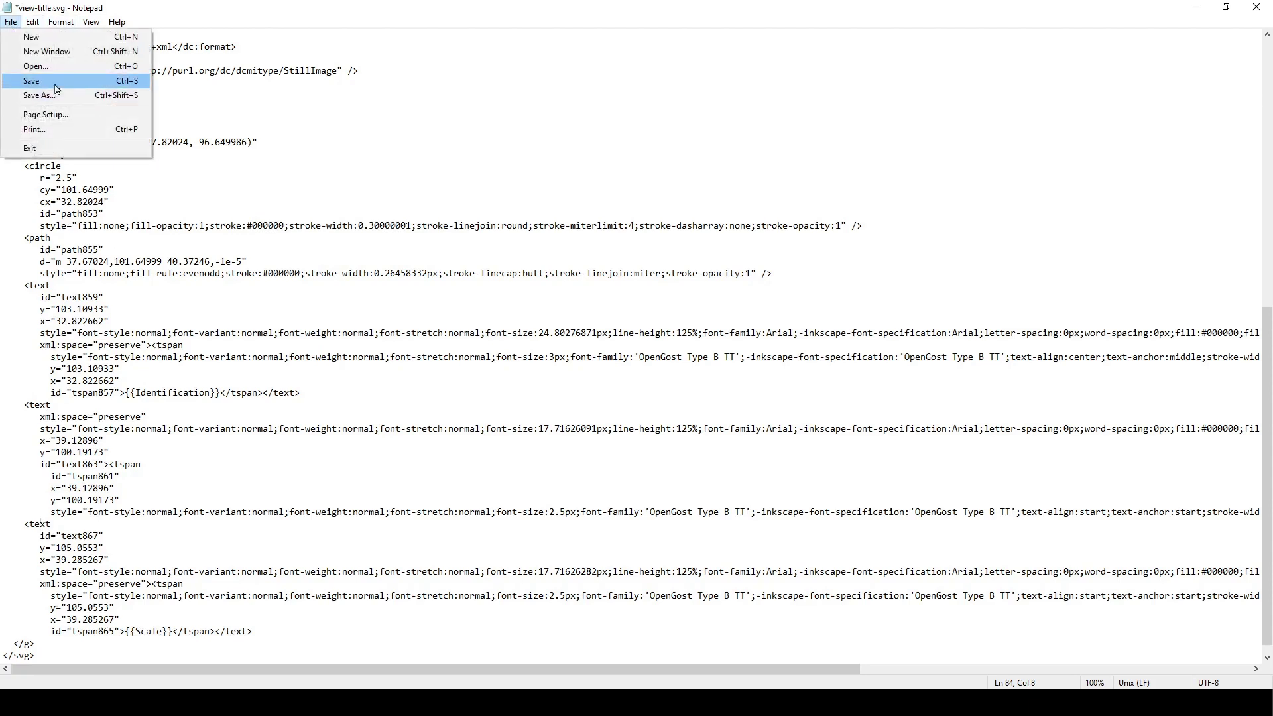
{"action": "left_click", "coordinate": [40, 81]}
{"action": "left_click", "coordinate": [675, 701]}
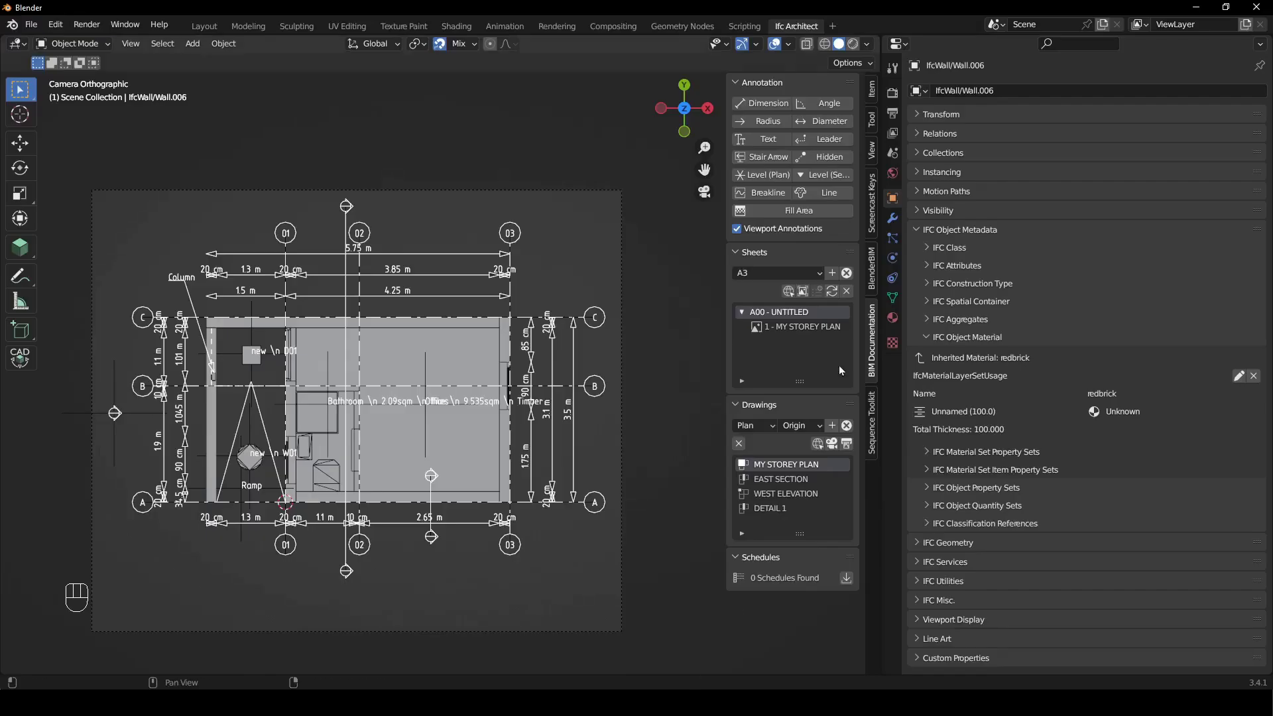
{"action": "left_click", "coordinate": [833, 292]}
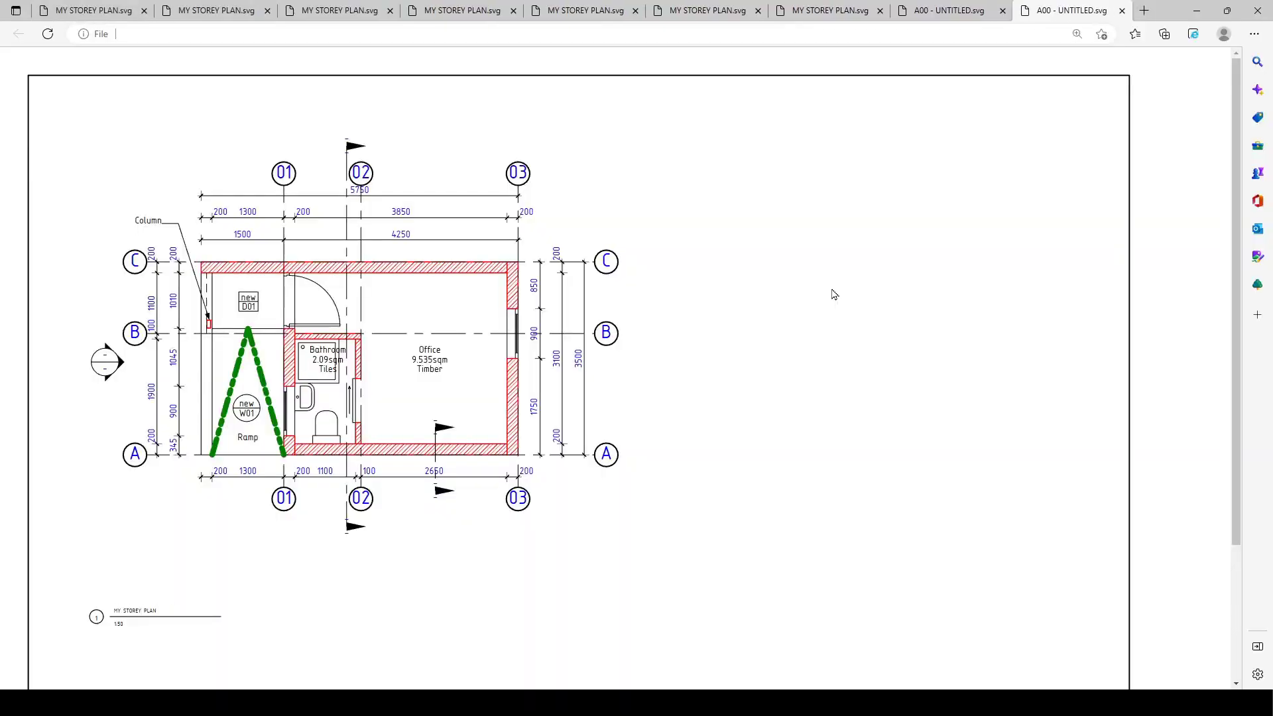